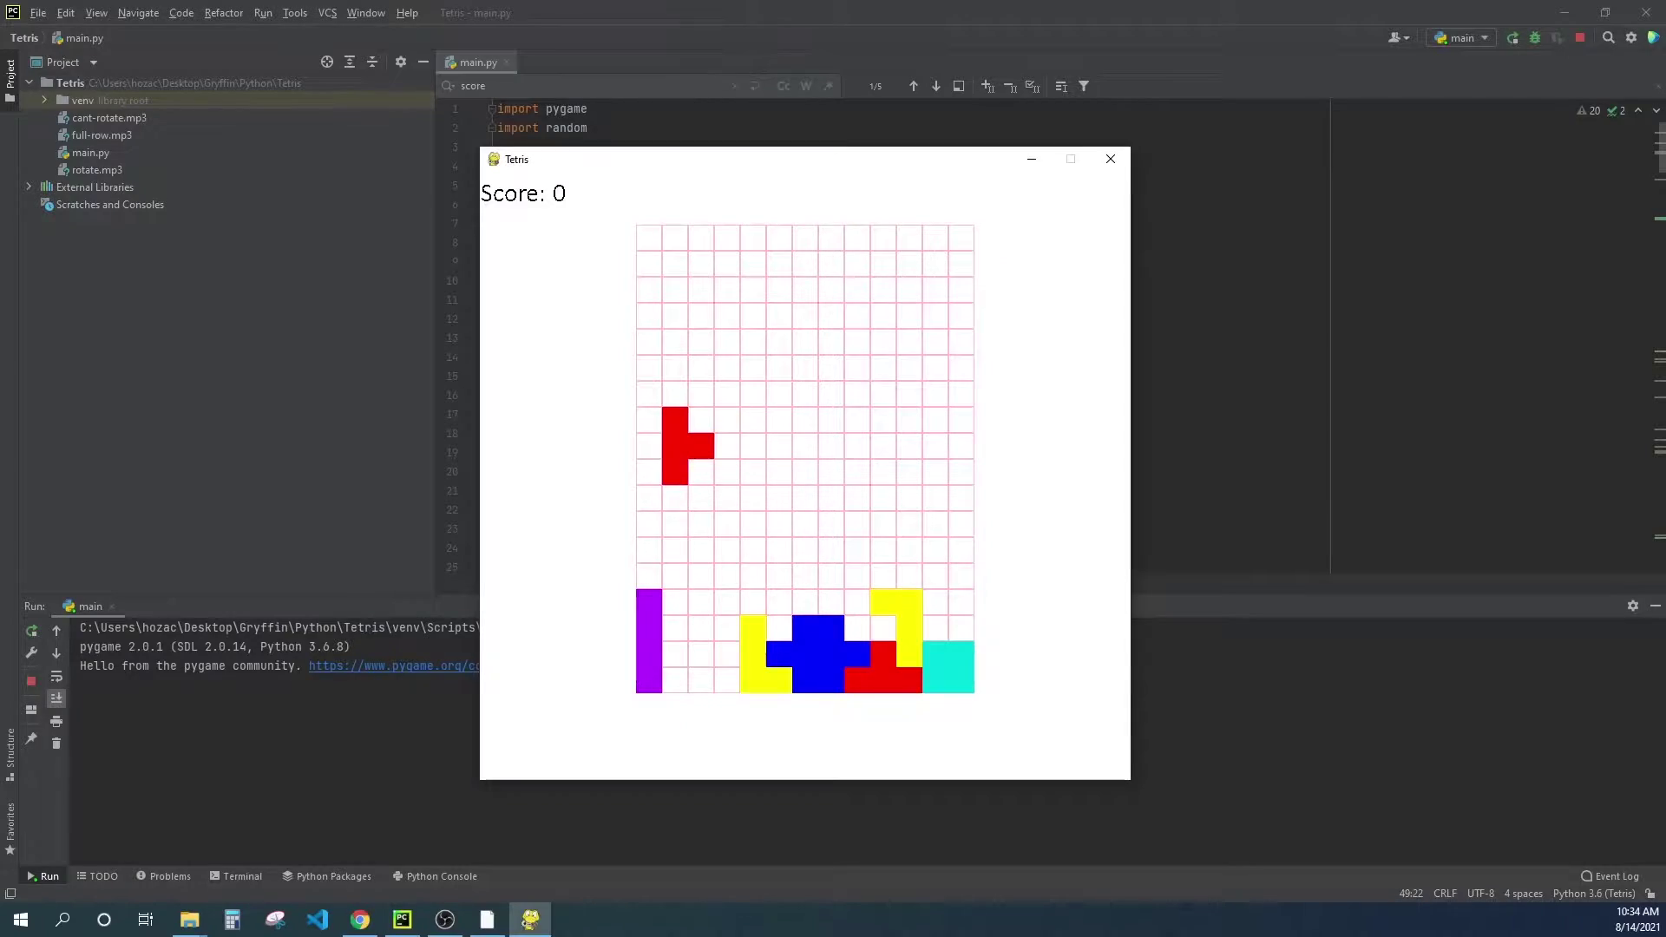
{"action": "key", "text": "Down"}
{"action": "key", "text": "Up"}
{"action": "key", "text": "Left"}
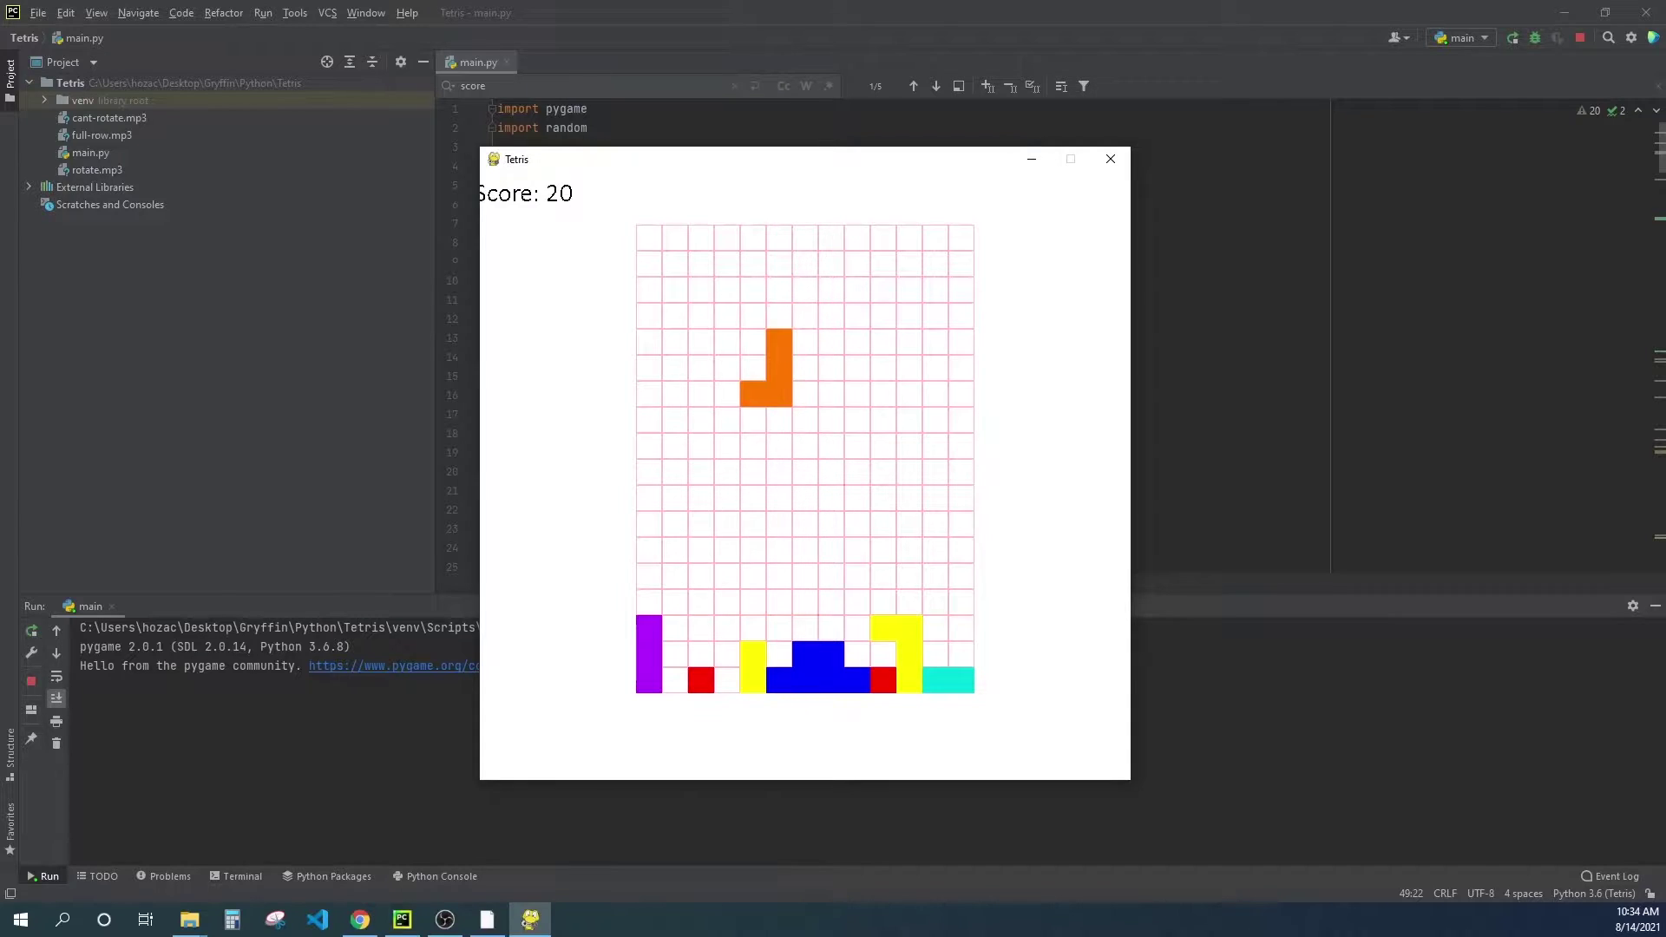
{"action": "key", "text": "Up"}
{"action": "key", "text": "Left"}
{"action": "key", "text": "Up"}
{"action": "key", "text": "Right"}
{"action": "key", "text": "Right"}
{"action": "key", "text": "Right"}
{"action": "key", "text": "Right"}
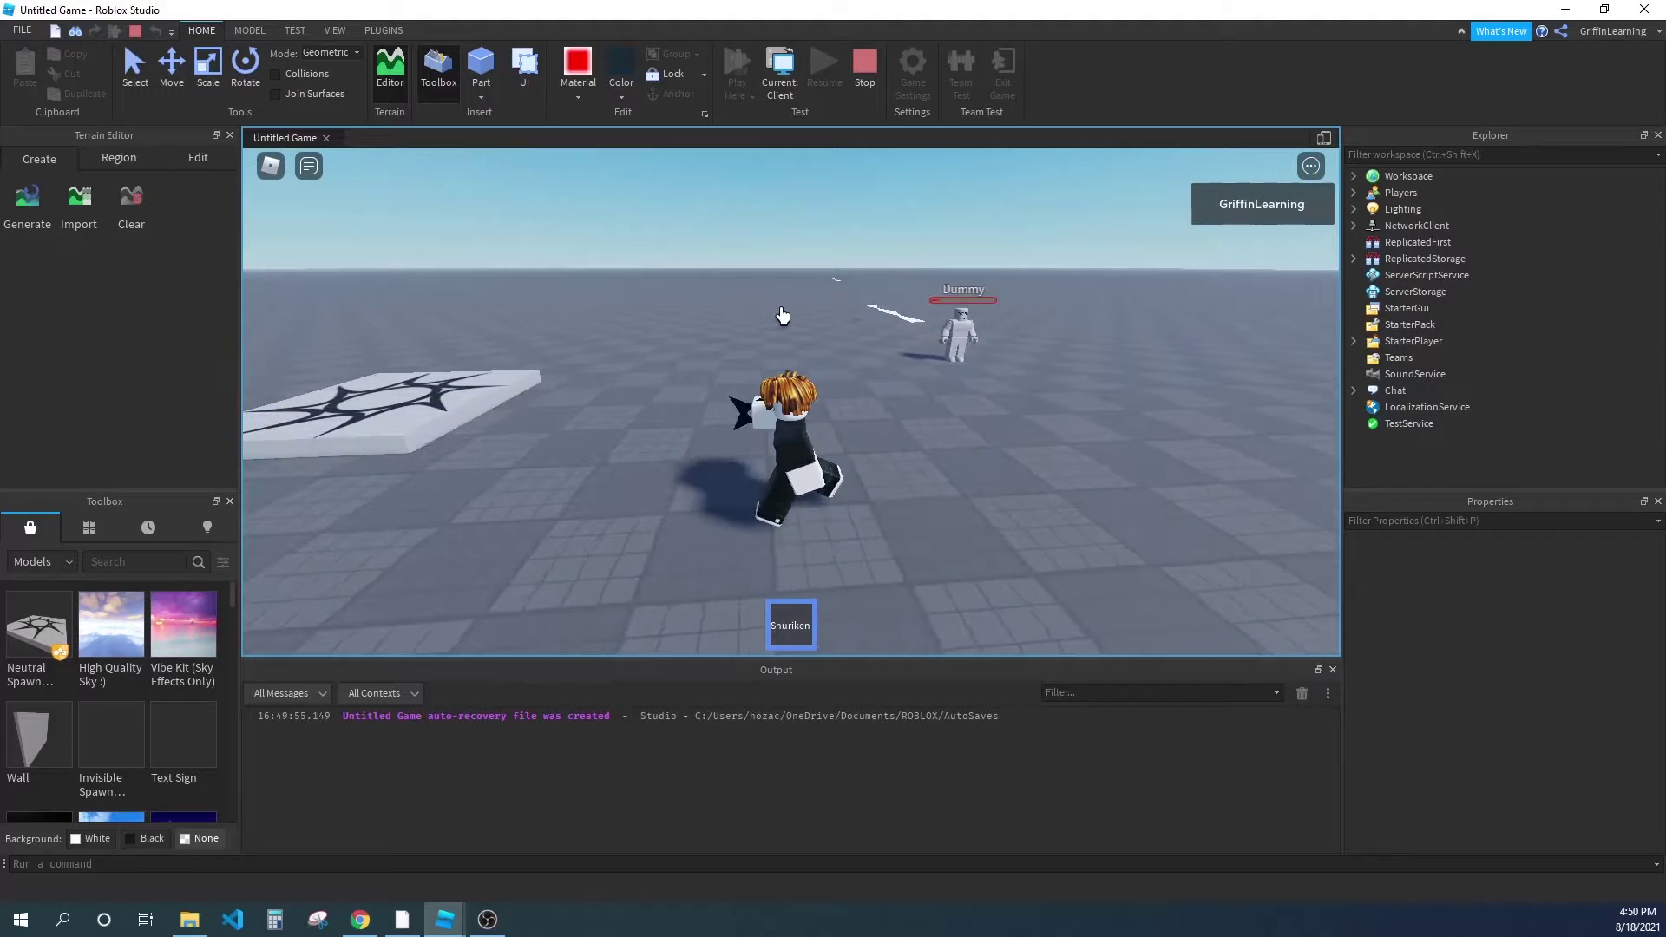
{"action": "left_click", "coordinate": [802, 321]}
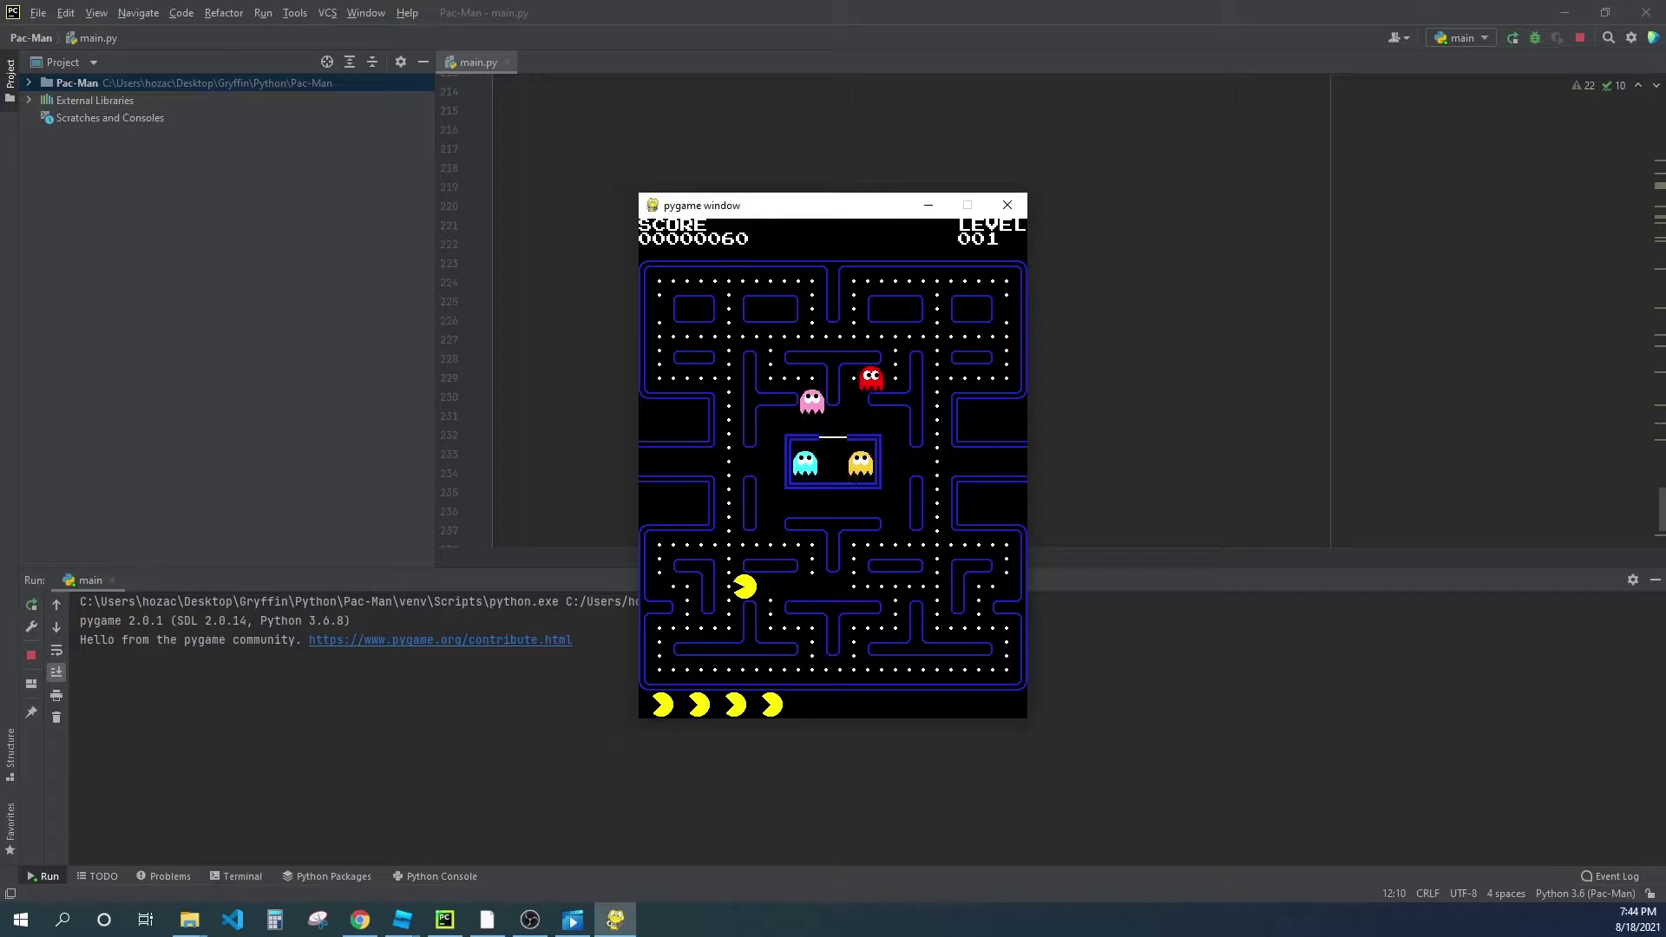
{"action": "key", "text": "Up"}
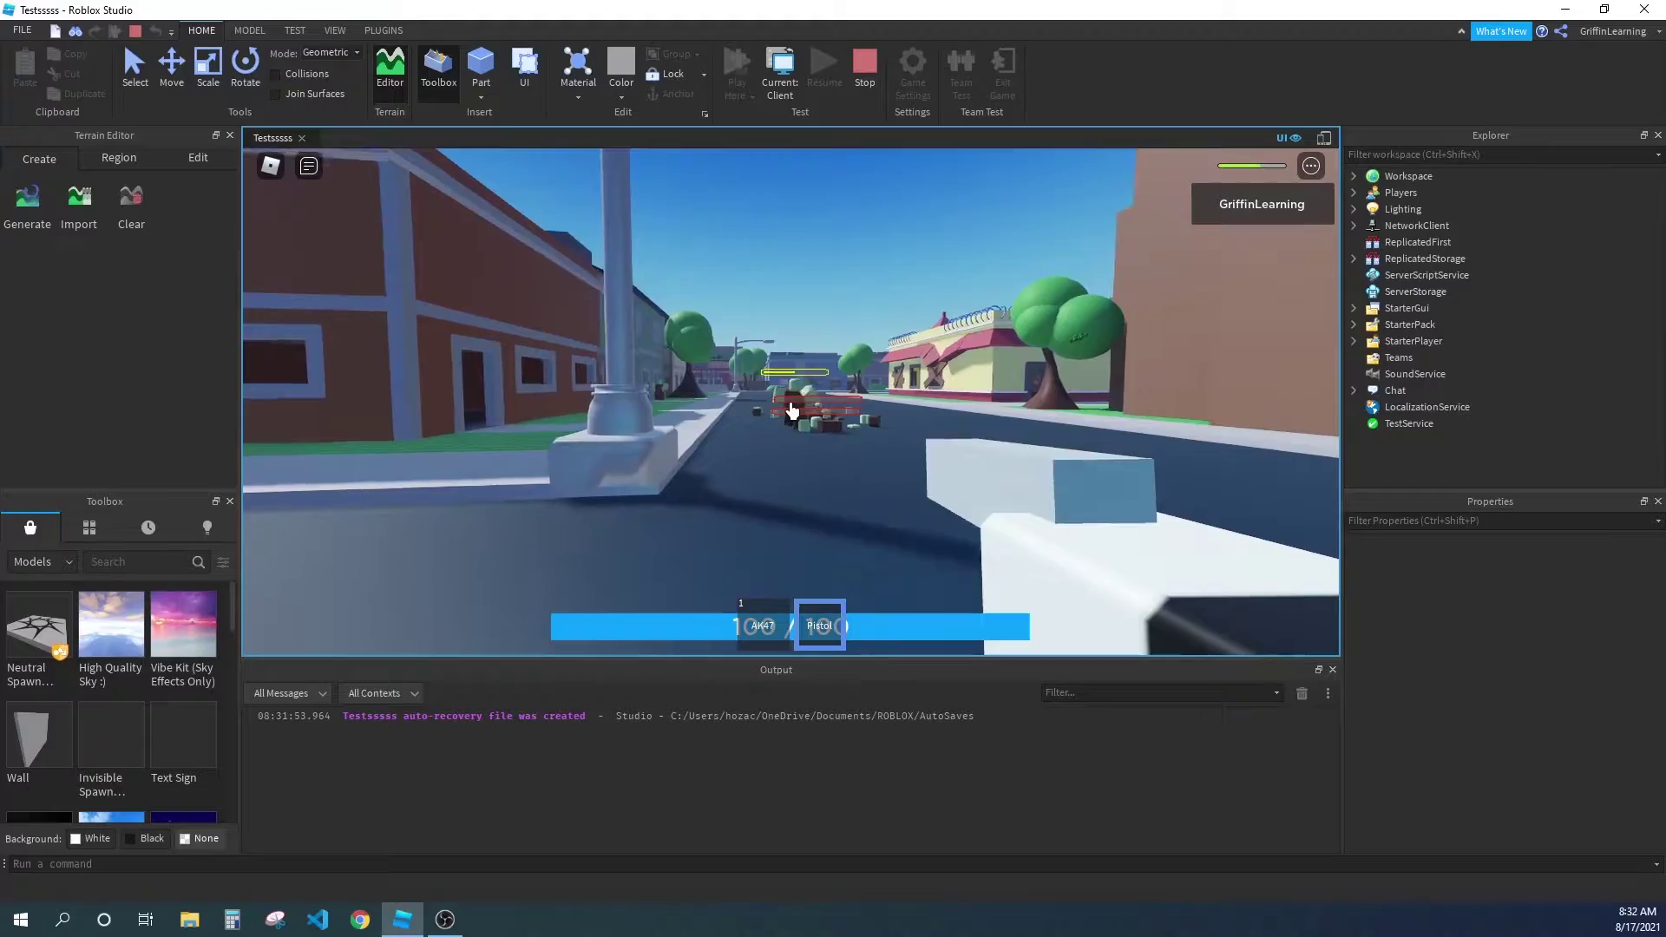
{"action": "key", "text": "1"}
{"action": "left_click", "coordinate": [792, 410]}
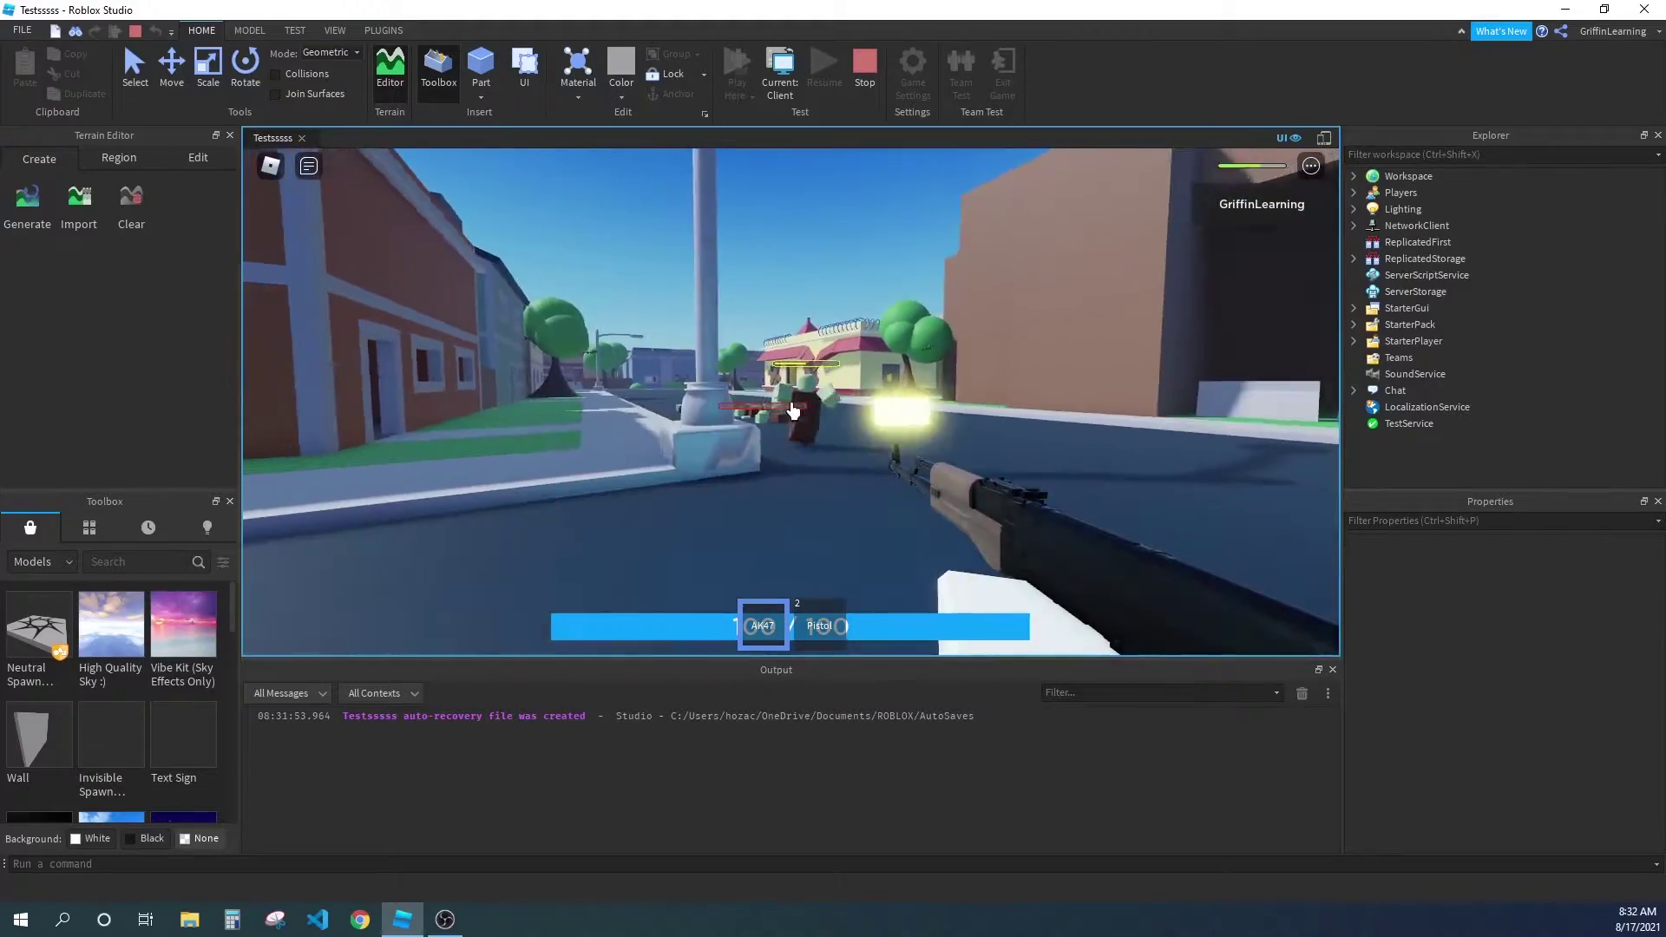
{"action": "key", "text": "2"}
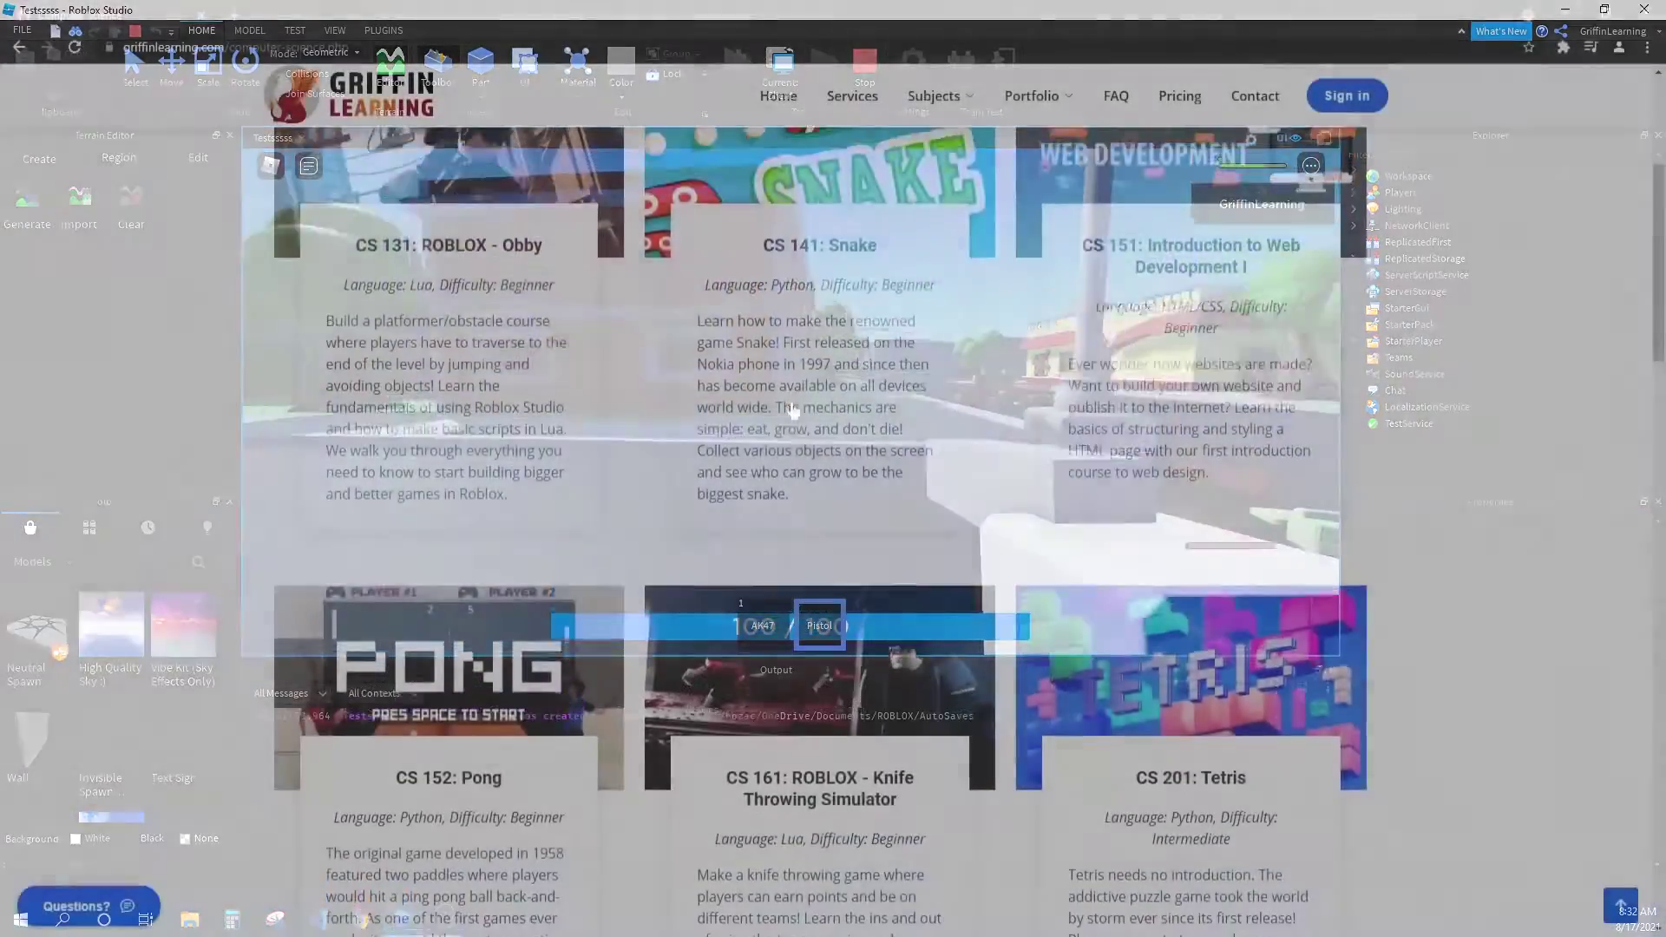
{"action": "scroll", "coordinate": [833, 486], "scroll_direction": "down", "scroll_amount": 4}
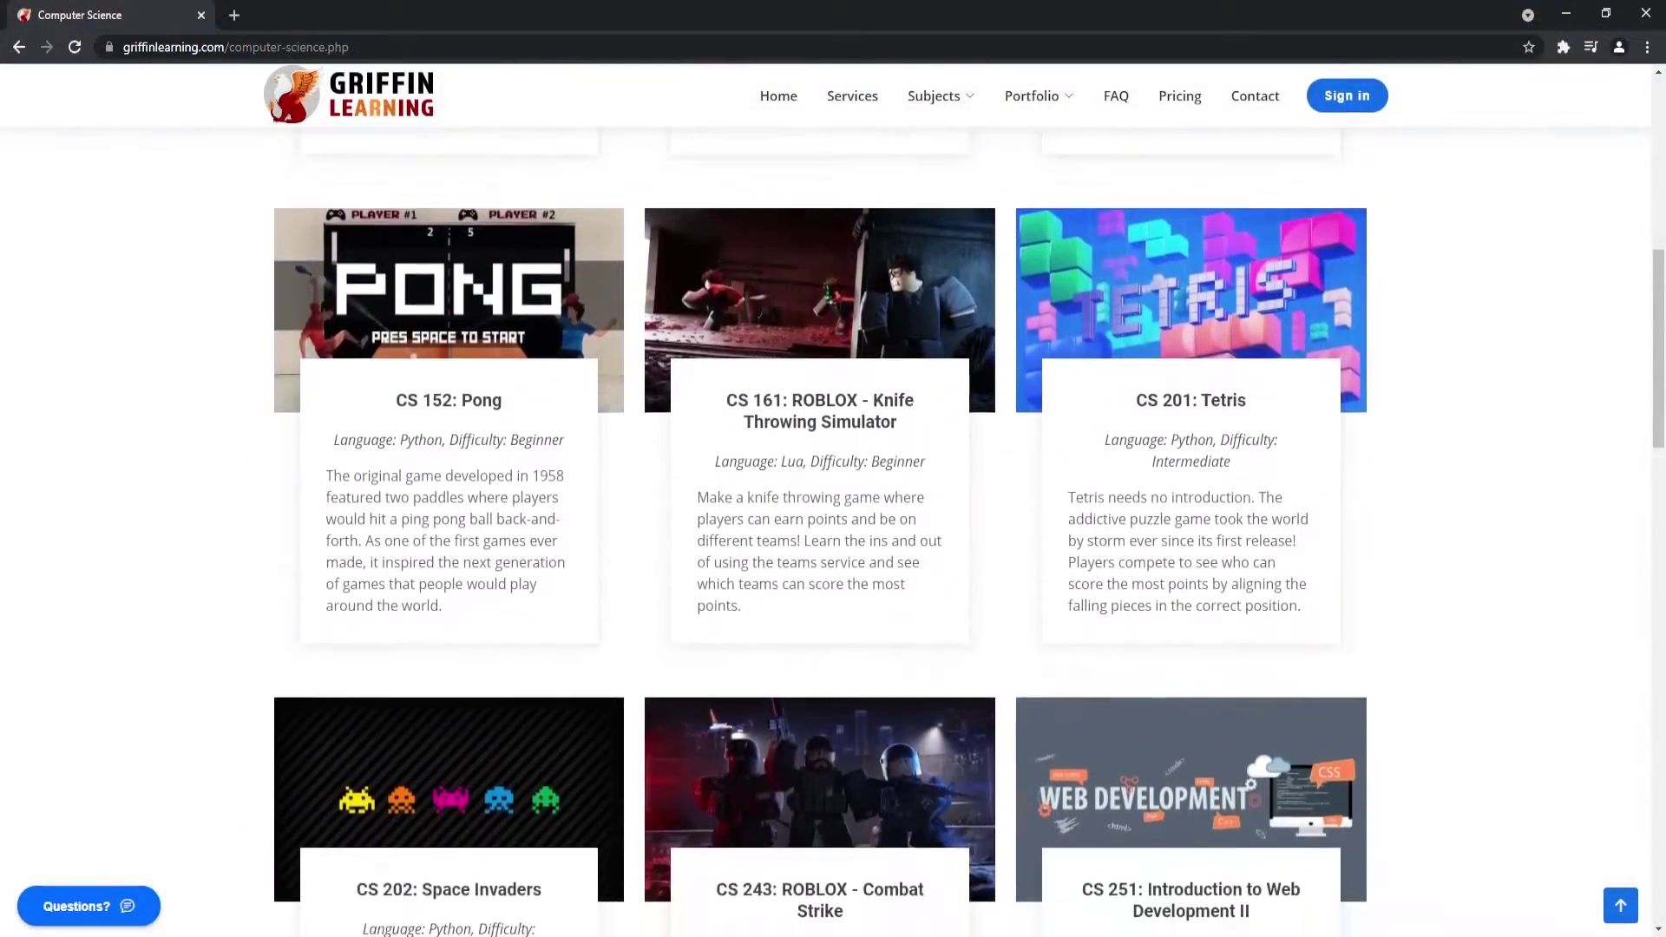
{"action": "scroll", "coordinate": [833, 486], "scroll_direction": "down", "scroll_amount": 4}
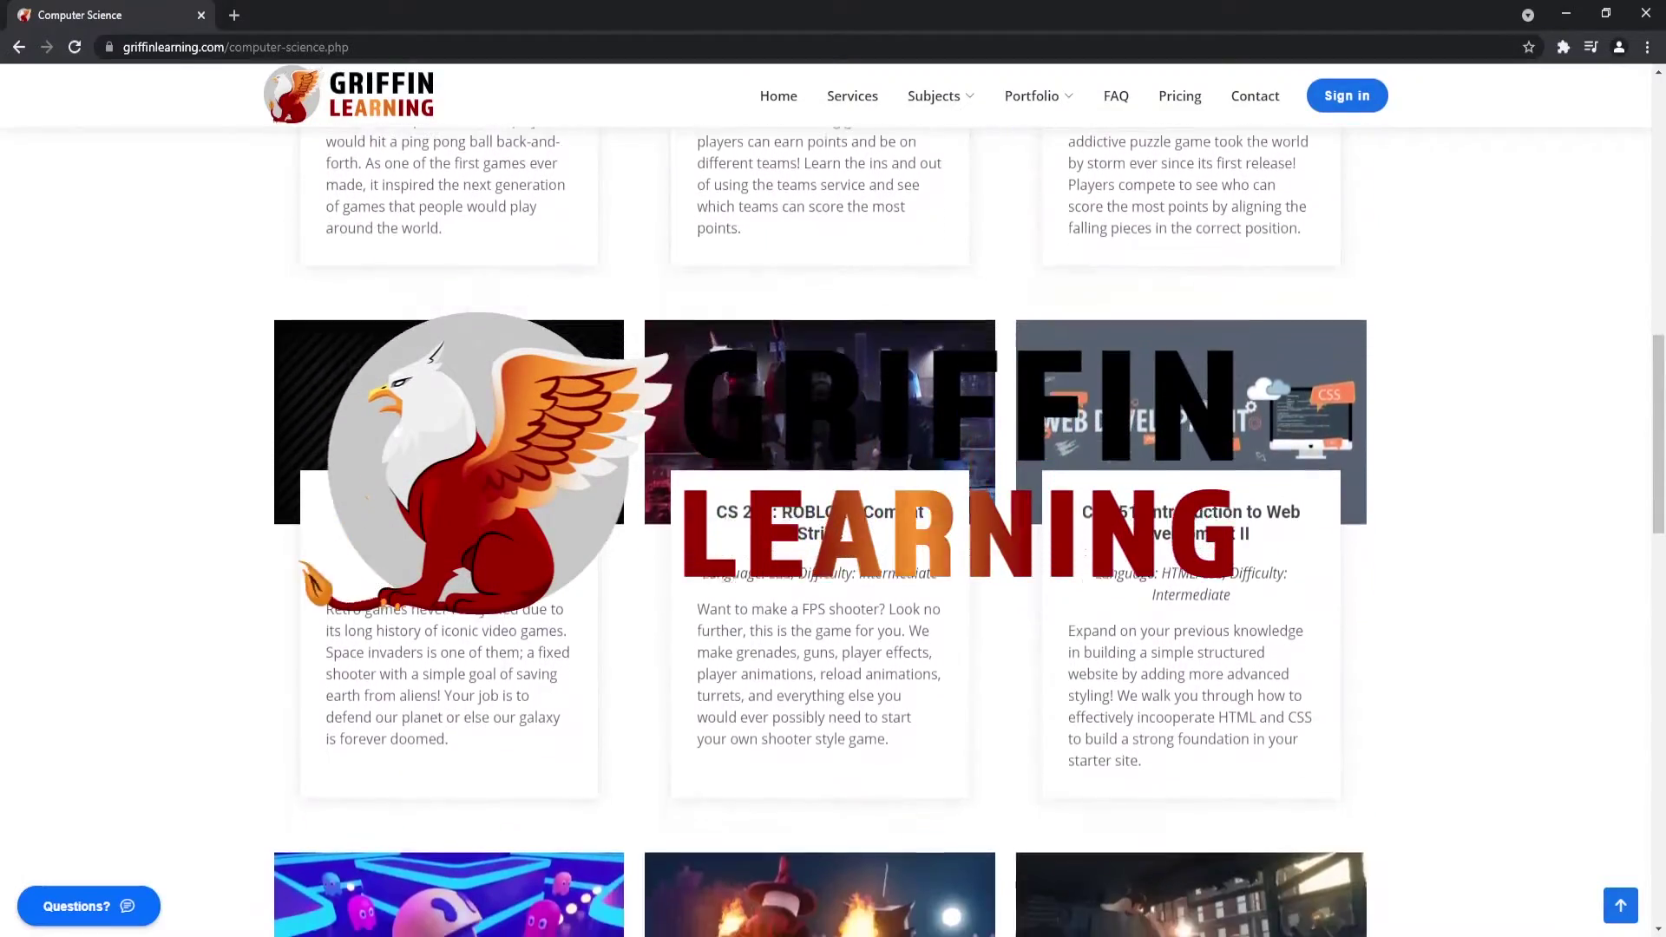
{"action": "scroll", "coordinate": [833, 486], "scroll_direction": "down", "scroll_amount": 2}
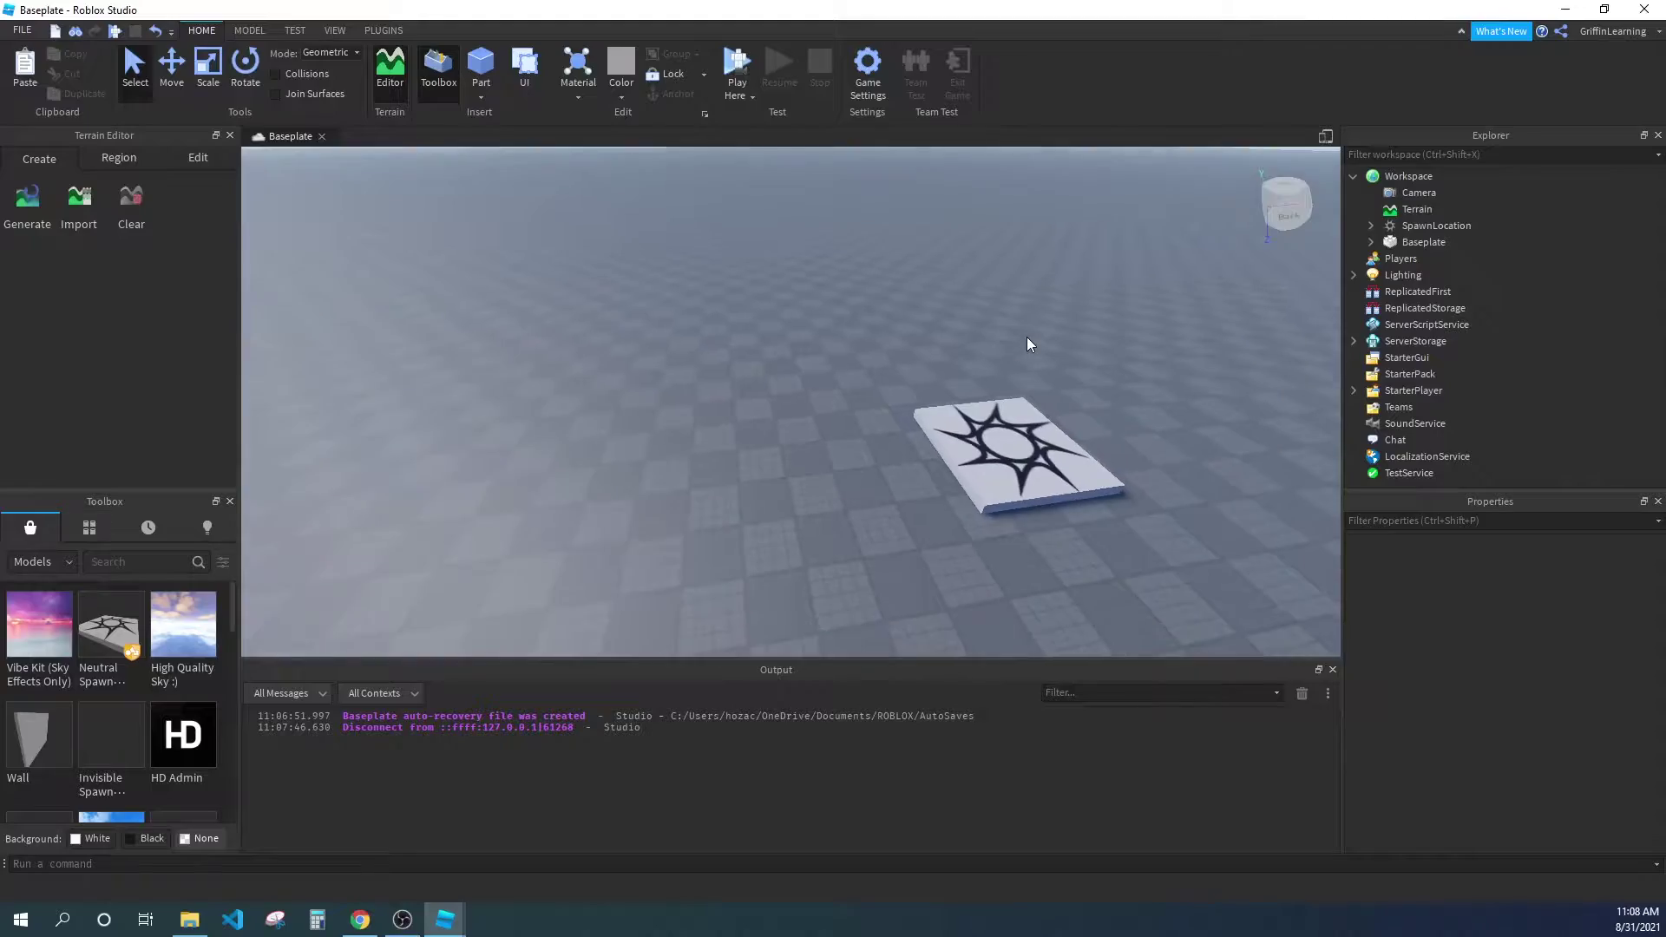
Insert two block parts stacked on the baseplate beside the spawn location.
{"action": "key", "text": "w"}
{"action": "right_click_drag", "start_coordinate": [1027, 337], "coordinate": [1015, 336]}
{"action": "key", "text": "d"}
{"action": "key", "text": "a"}
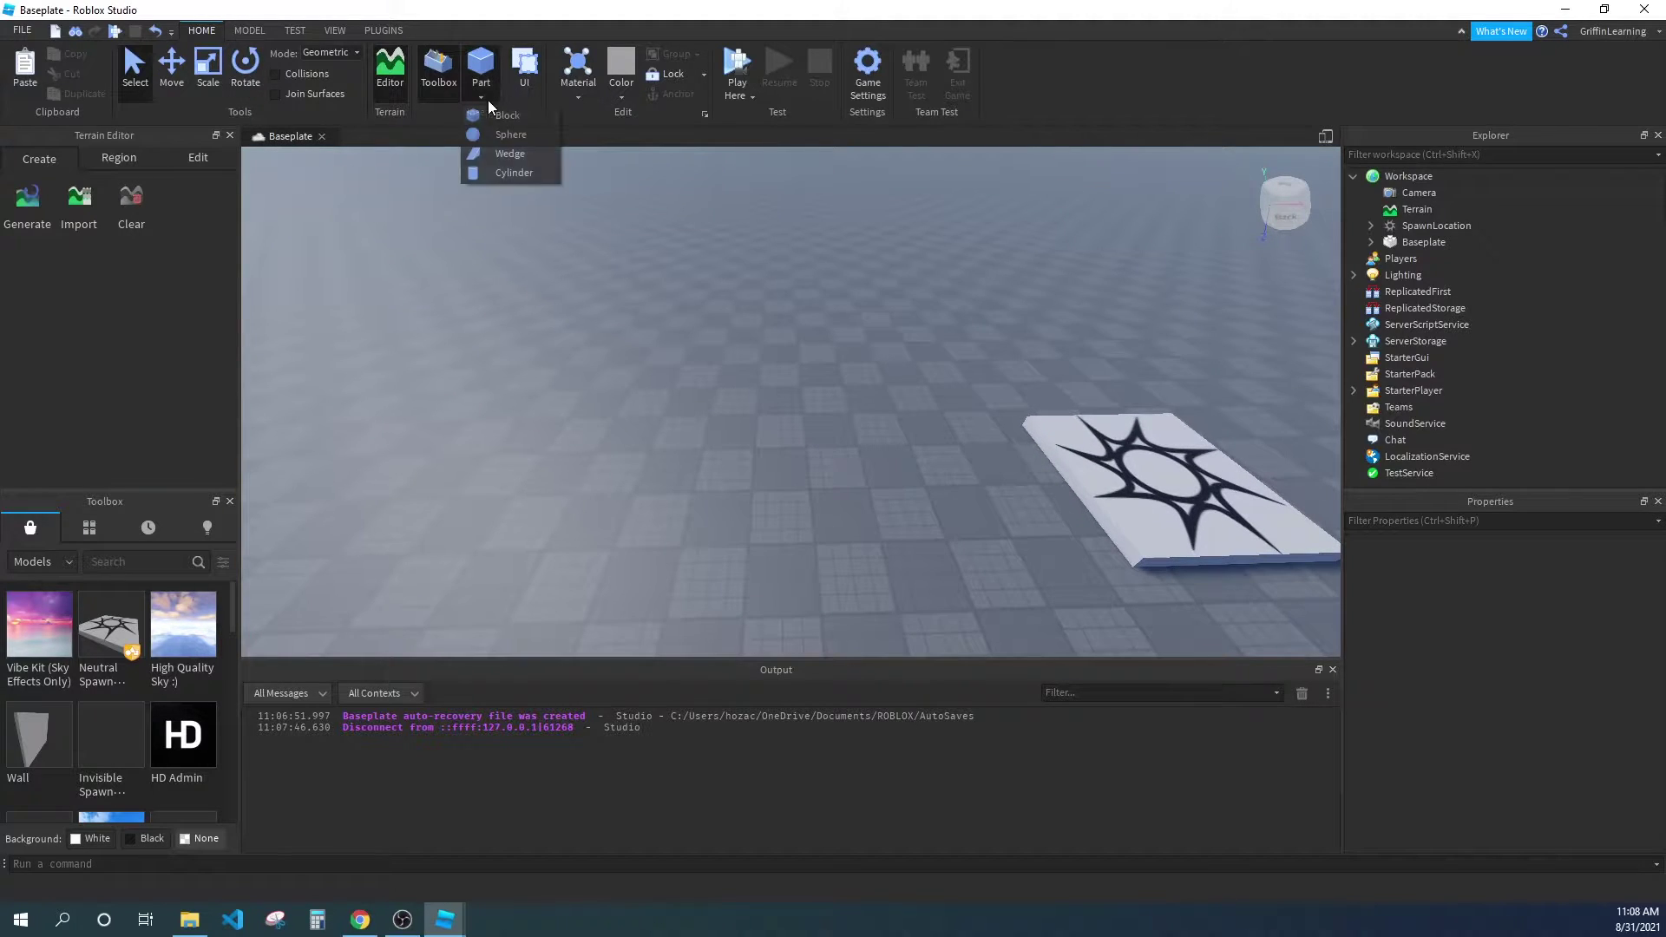
{"action": "left_click", "coordinate": [481, 70]}
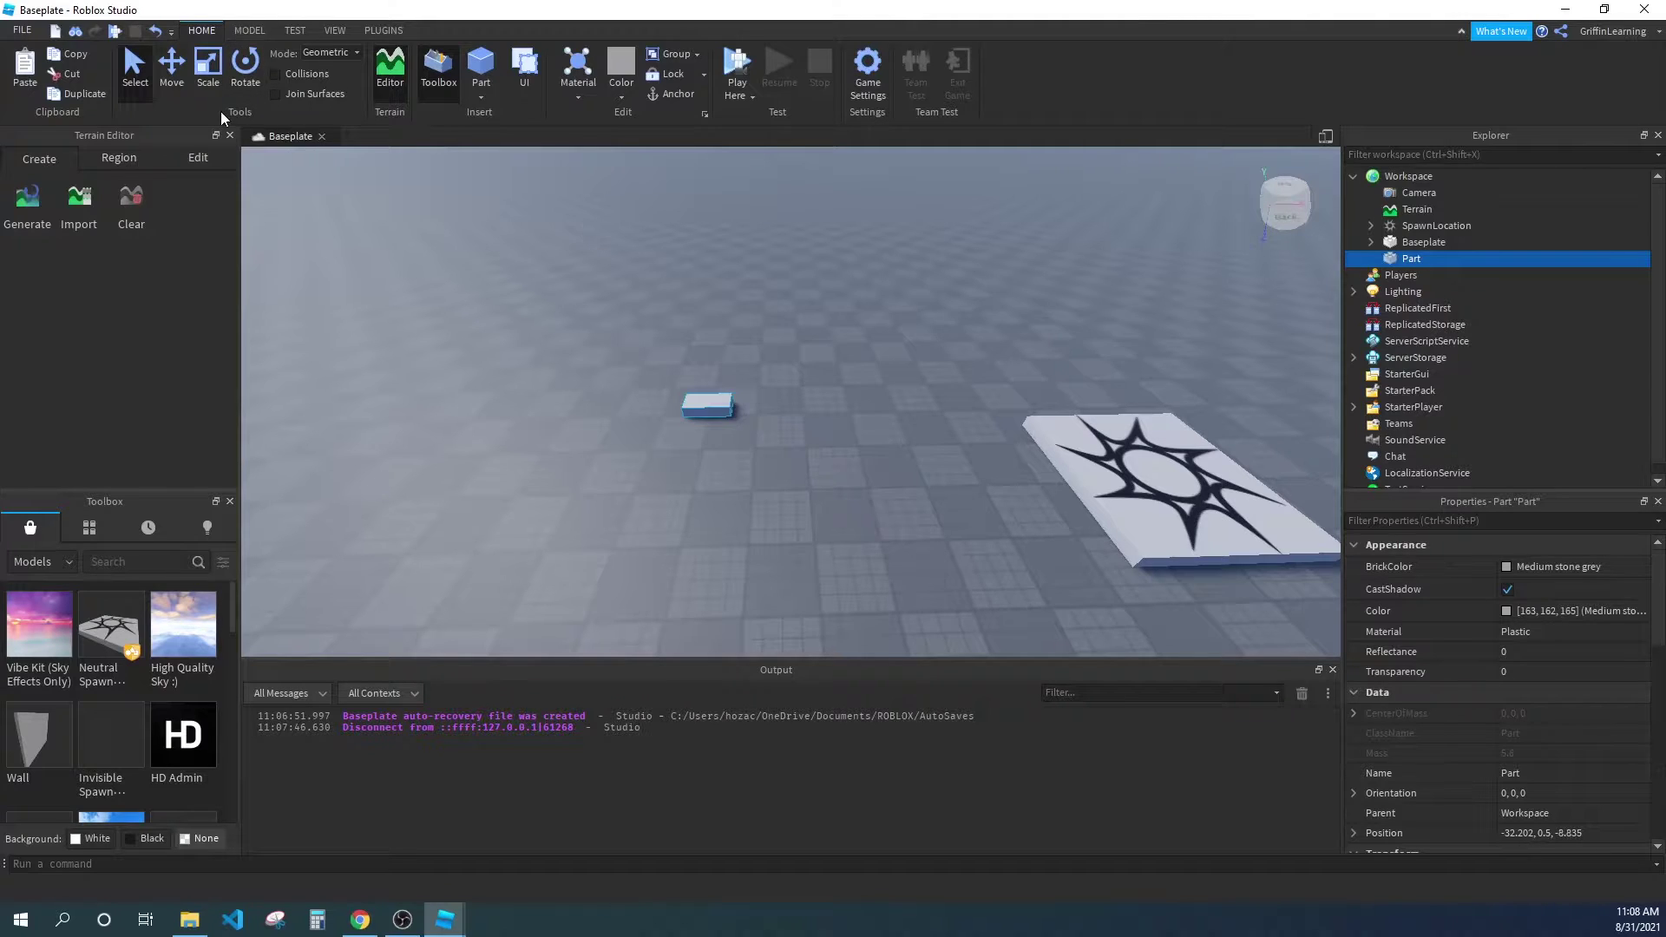
{"action": "left_click", "coordinate": [501, 122]}
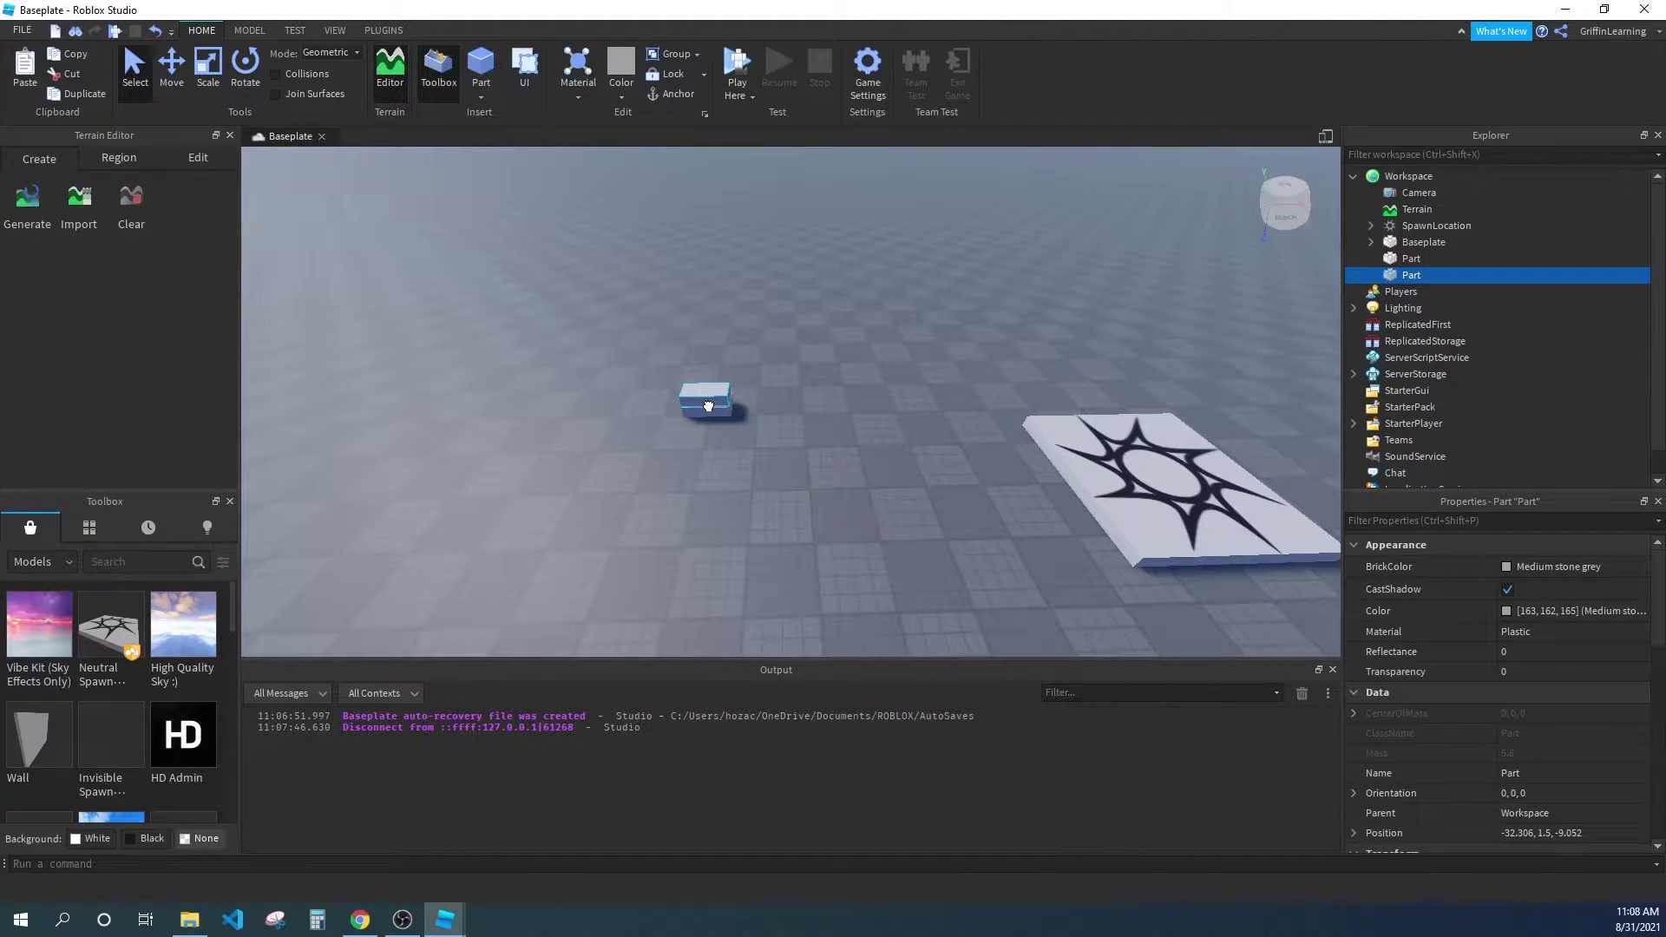
Align the upper block over the lower one and scale it outward at both ends and the front.
{"action": "key", "text": "a"}
{"action": "key", "text": "w"}
{"action": "key", "text": "d"}
{"action": "mouse_move", "coordinate": [878, 404]}
{"action": "left_mouse_down"}
{"action": "mouse_move", "coordinate": [885, 387]}
{"action": "mouse_move", "coordinate": [875, 418]}
{"action": "left_mouse_up"}
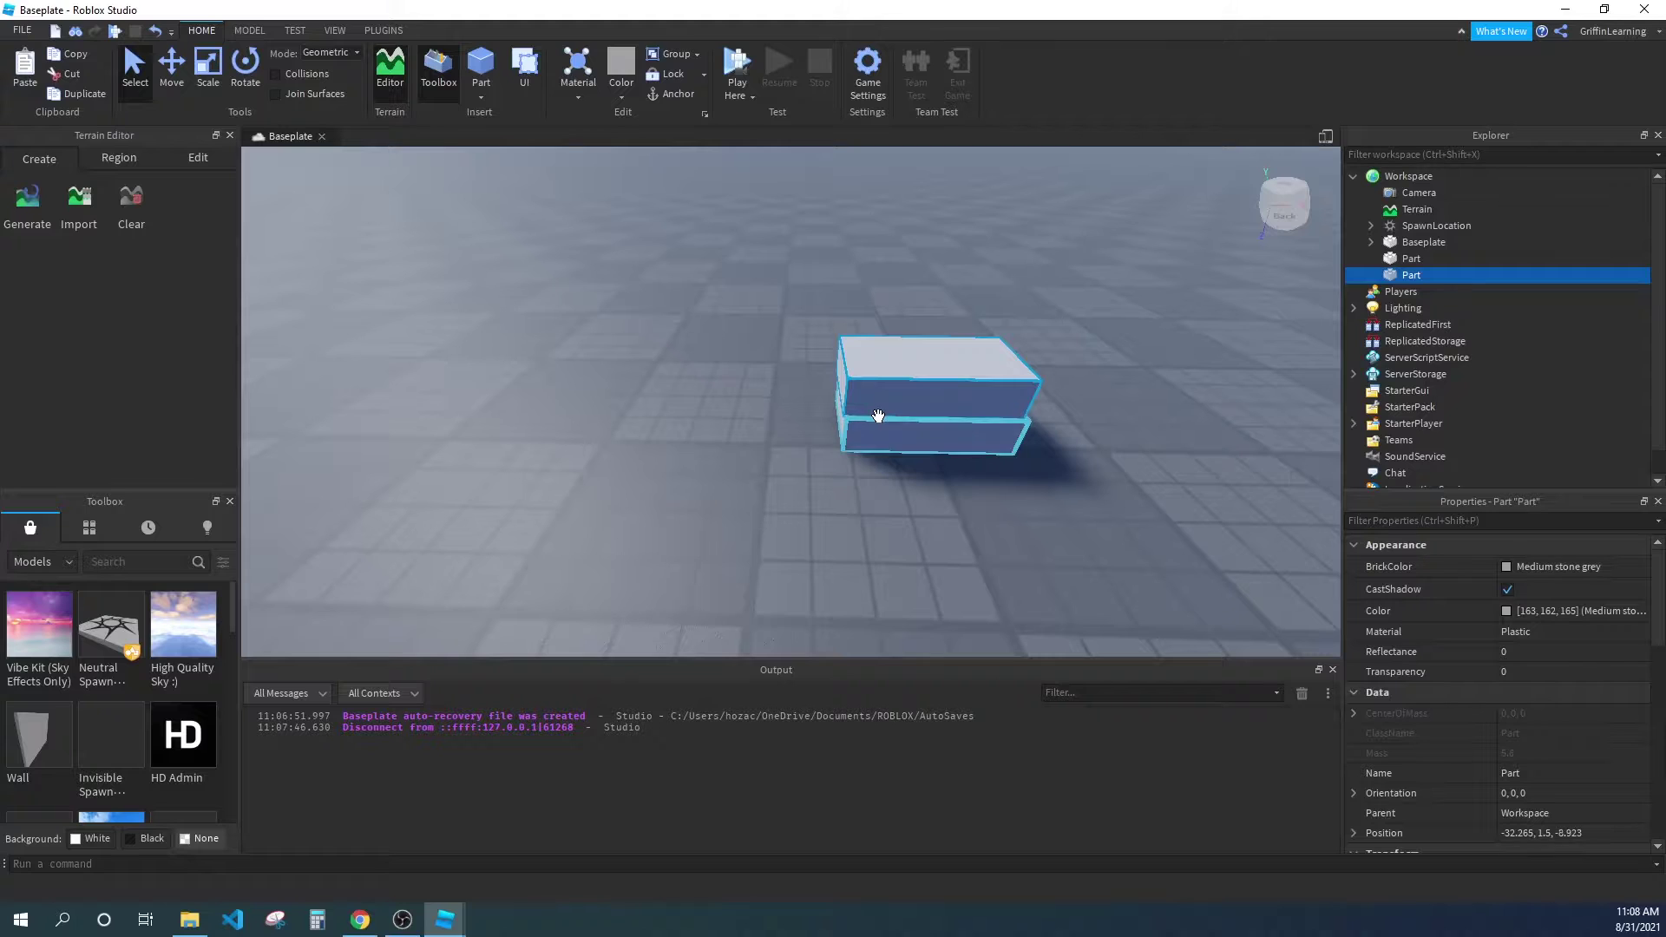
{"action": "left_click_drag", "start_coordinate": [812, 375], "coordinate": [774, 375]}
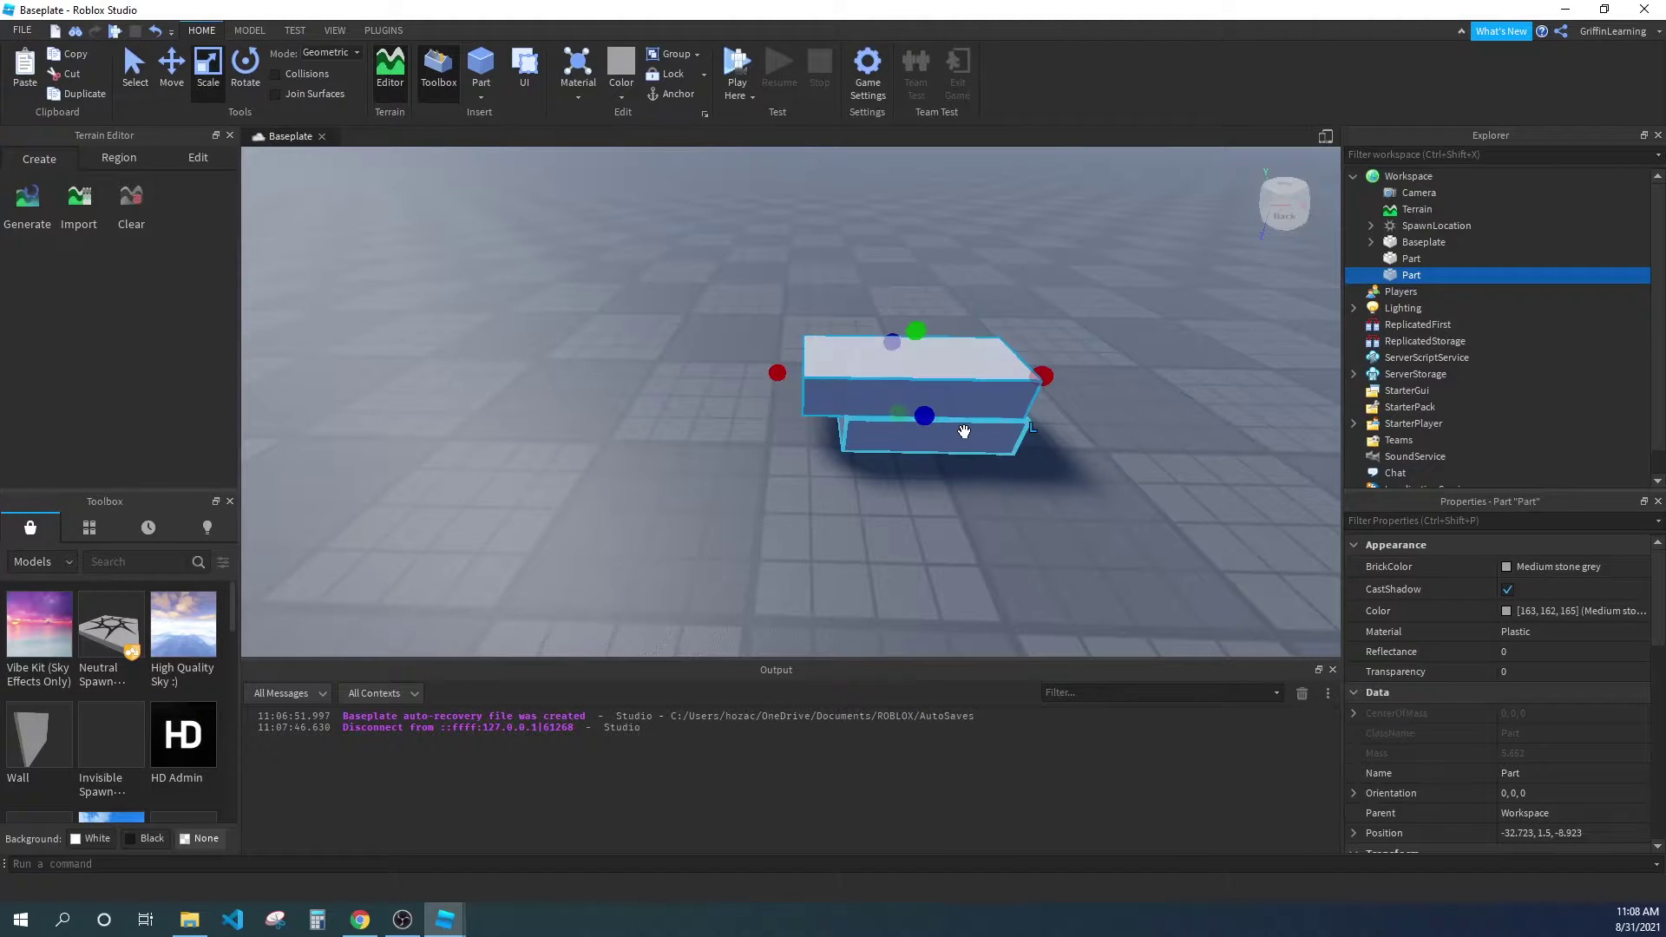
{"action": "left_click_drag", "start_coordinate": [930, 422], "coordinate": [930, 451]}
{"action": "left_click_drag", "start_coordinate": [1049, 385], "coordinate": [1081, 388]}
Lengthen the upper block further at both ends so that it overhangs the lower block evenly.
{"action": "scroll", "coordinate": [949, 350], "scroll_direction": "down", "scroll_amount": 5}
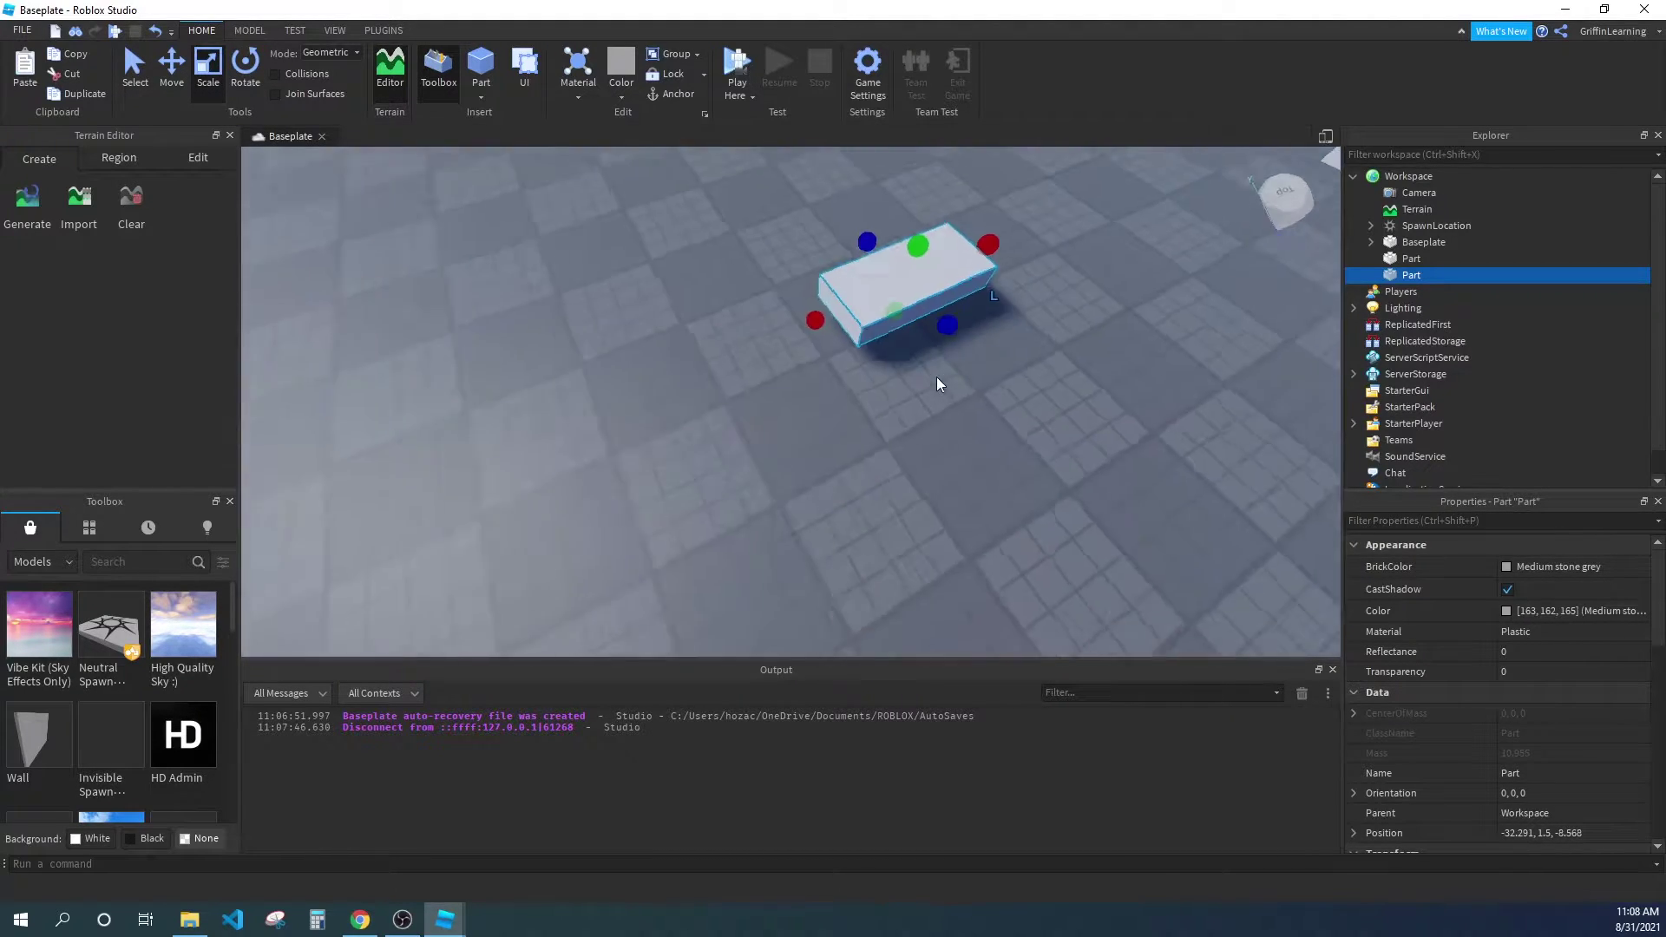
{"action": "right_click_drag", "start_coordinate": [941, 379], "coordinate": [1000, 386]}
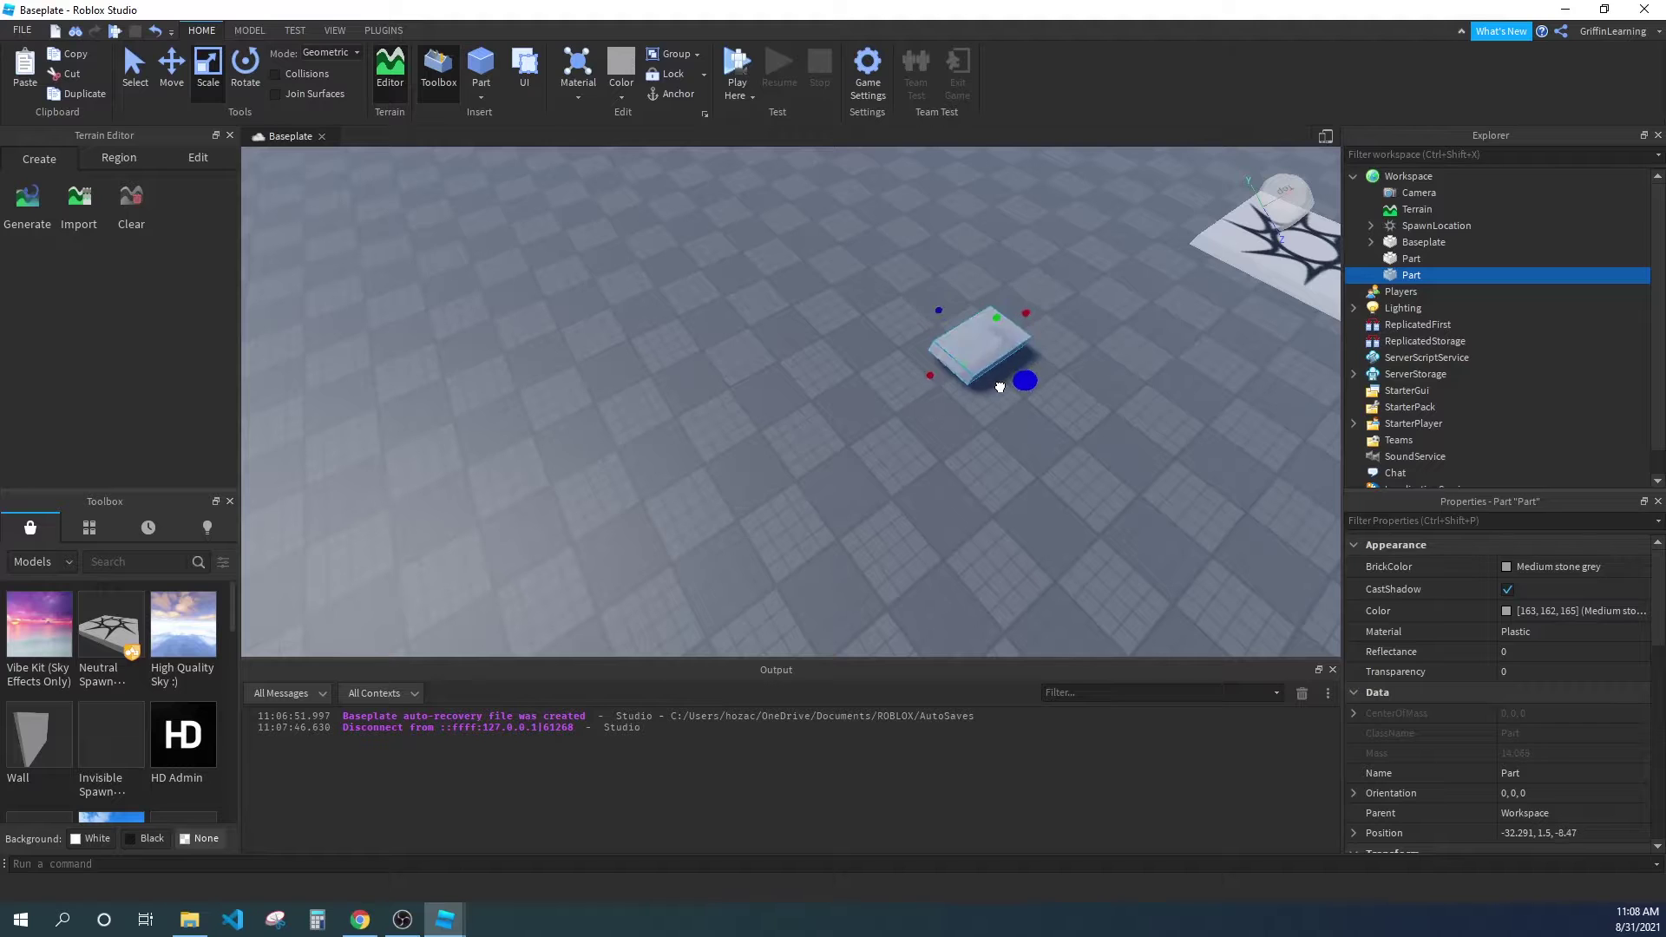
{"action": "left_click_drag", "start_coordinate": [931, 376], "coordinate": [925, 380]}
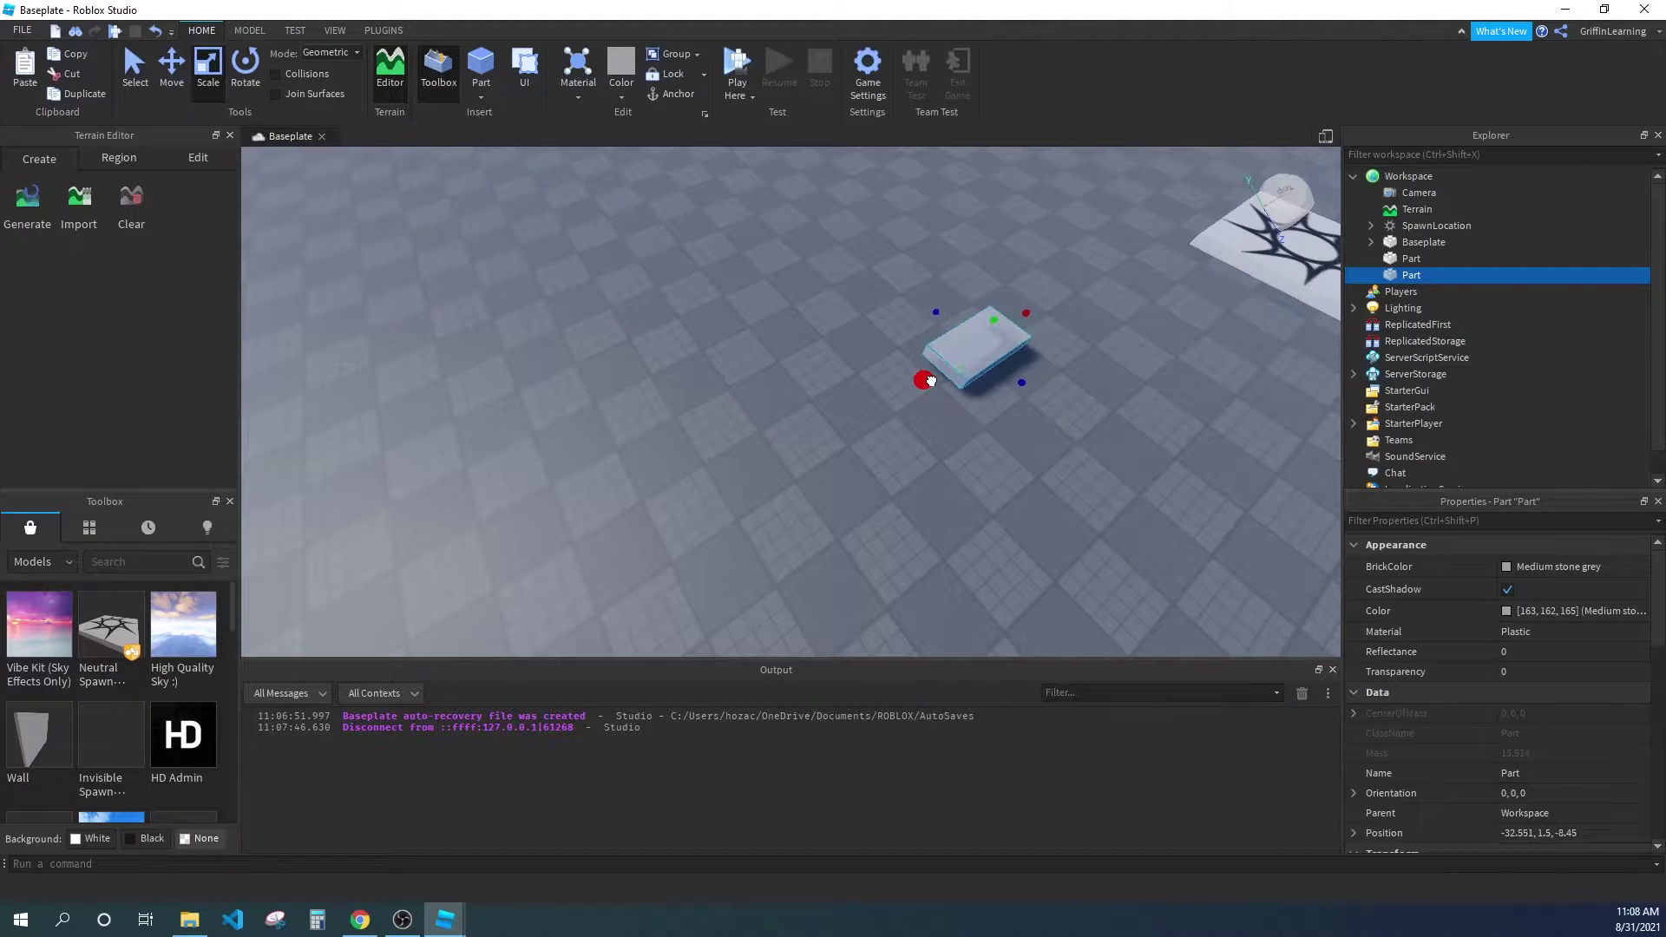
{"action": "right_click_drag", "start_coordinate": [975, 382], "coordinate": [975, 381]}
{"action": "key", "text": "s"}
{"action": "key", "text": "s"}
{"action": "left_click_drag", "start_coordinate": [849, 413], "coordinate": [862, 418]}
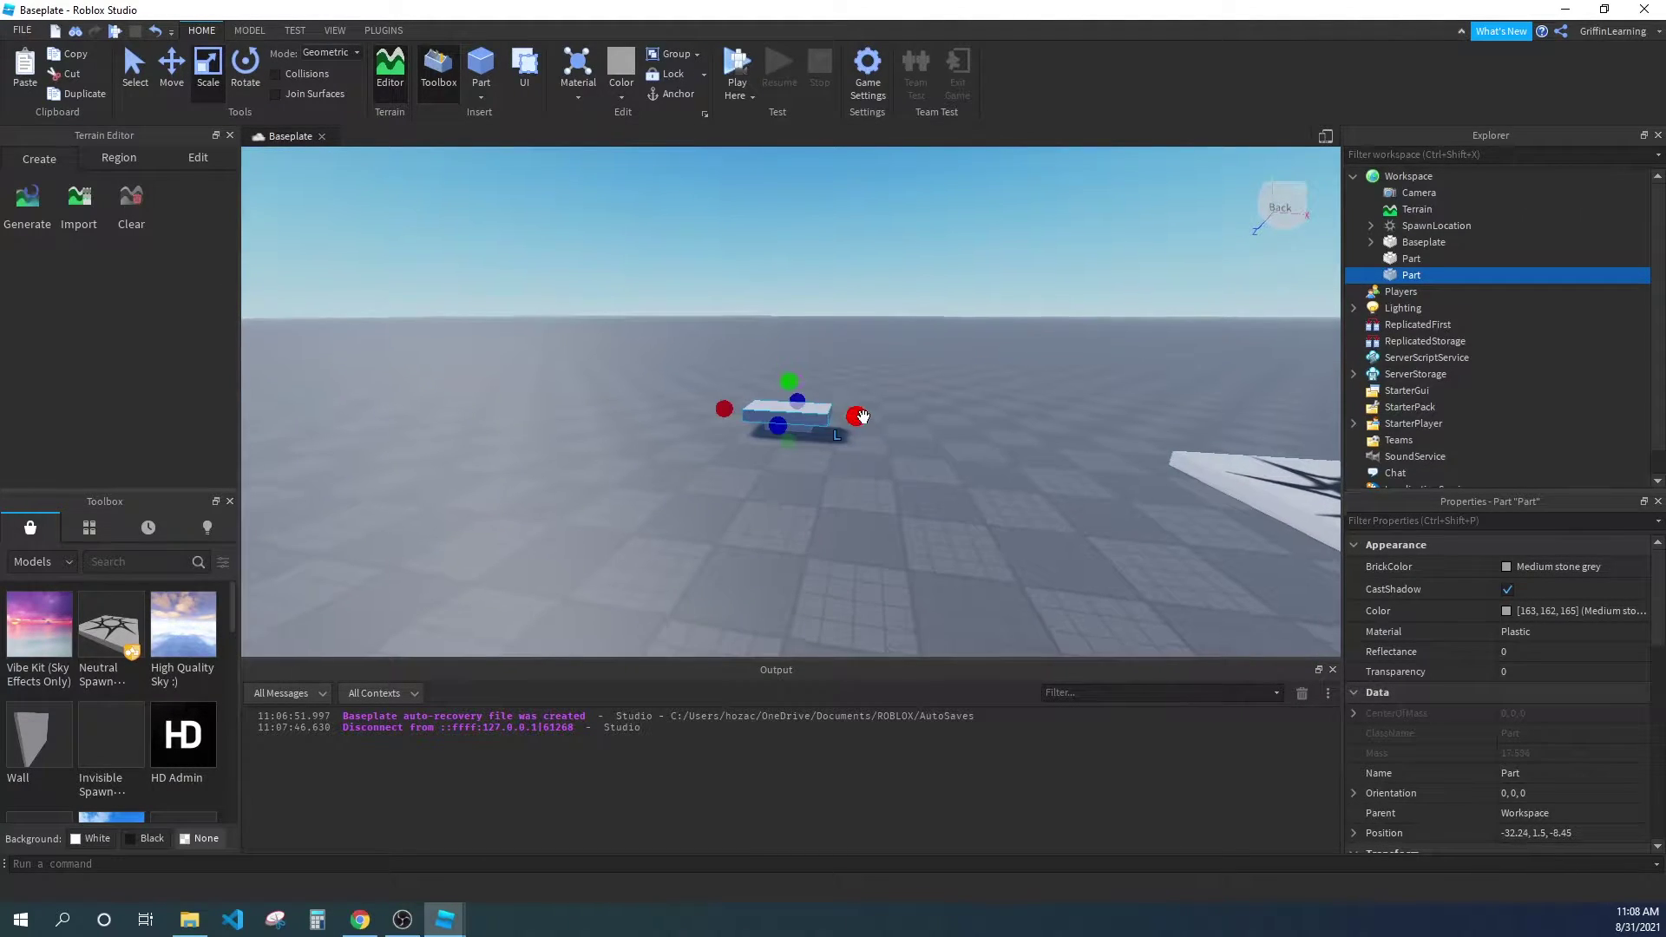
Insert a third block part on top of the widened slab.
{"action": "key", "text": "w"}
{"action": "right_click_drag", "start_coordinate": [862, 419], "coordinate": [857, 365]}
{"action": "key", "text": "s"}
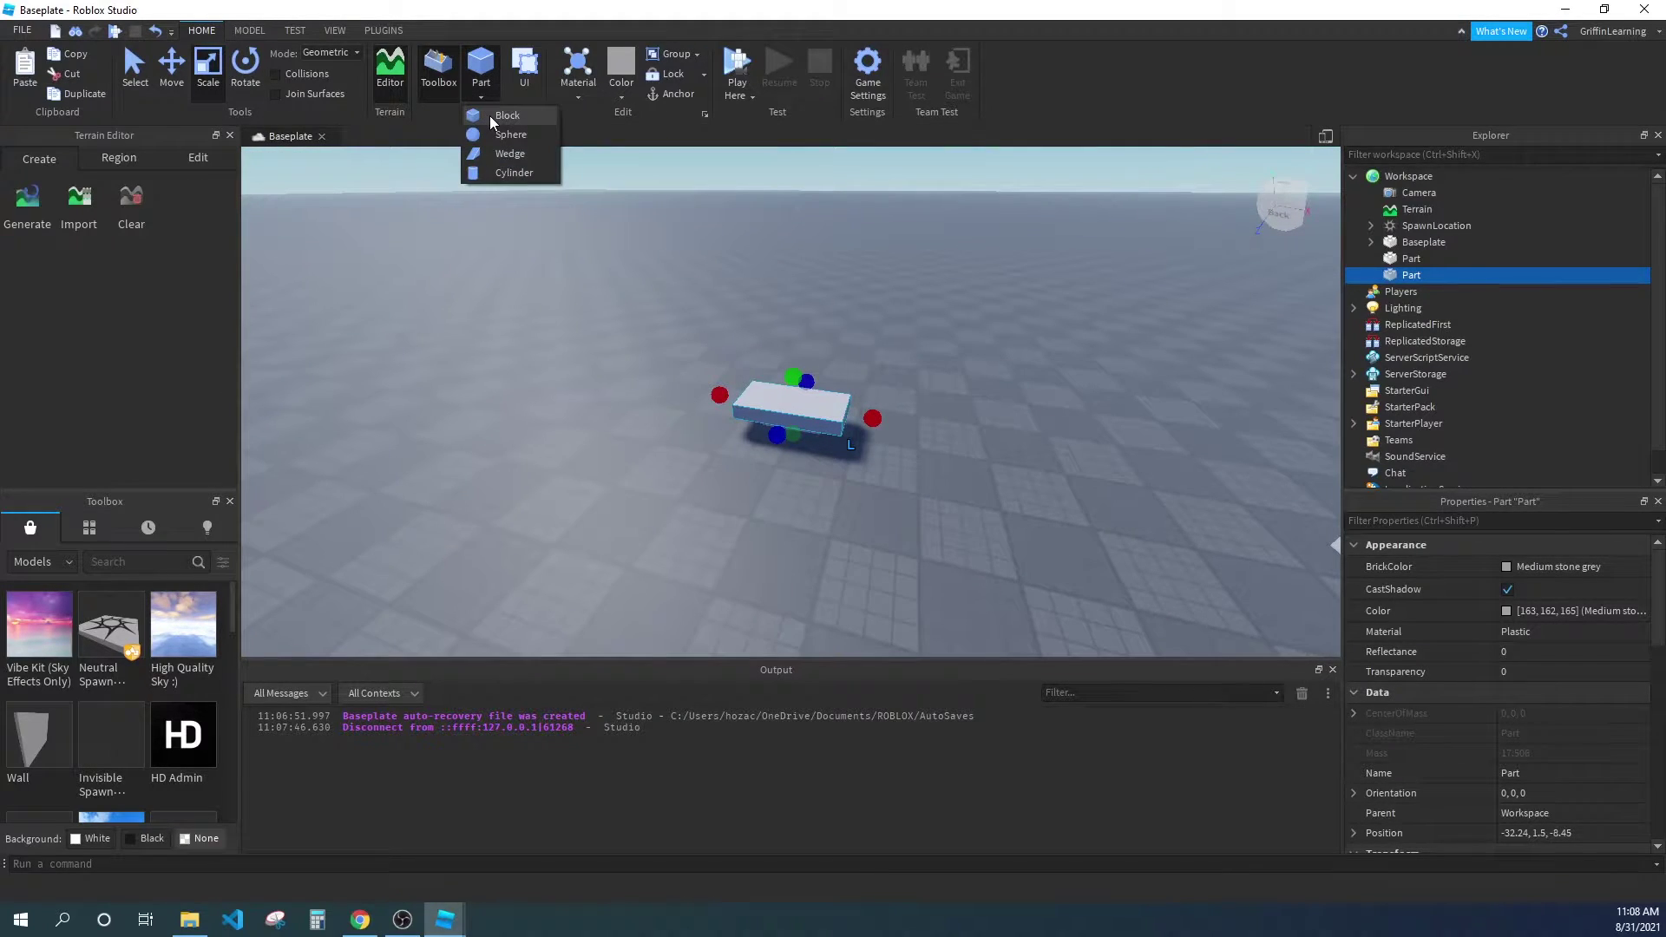
{"action": "left_click", "coordinate": [490, 116]}
{"action": "right_click_drag", "start_coordinate": [604, 258], "coordinate": [604, 259]}
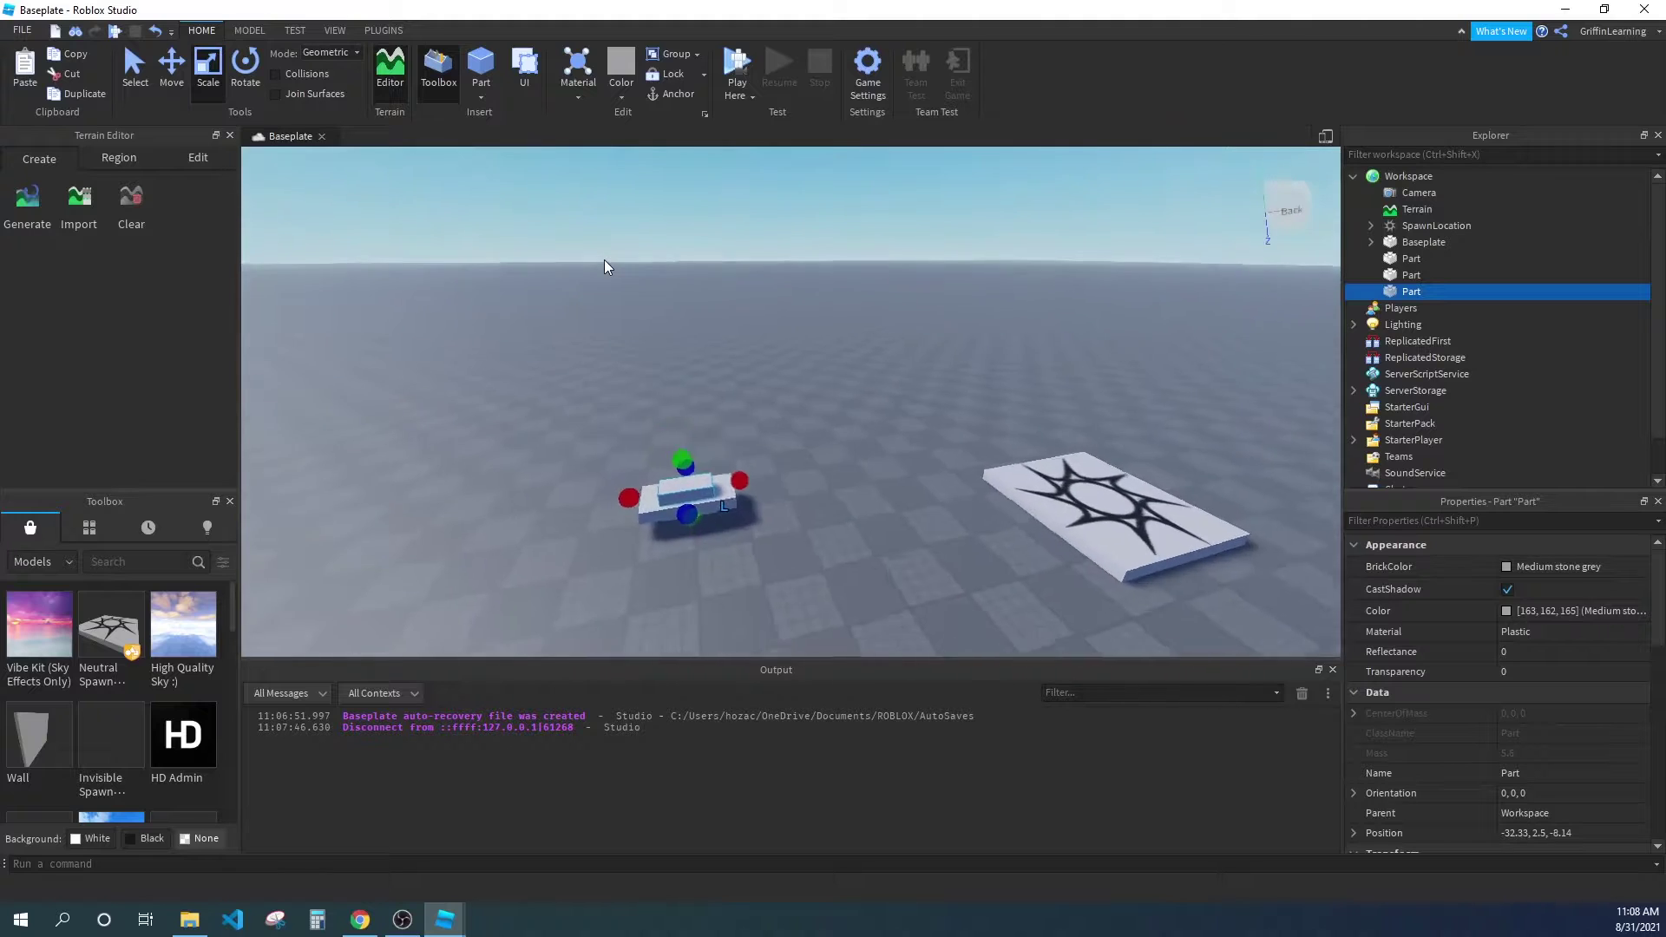
Scale the third block up into a tall column and narrow it from both sides.
{"action": "key", "text": "f"}
{"action": "scroll", "coordinate": [603, 258], "scroll_direction": "down", "scroll_amount": 5}
{"action": "scroll", "coordinate": [604, 258], "scroll_direction": "up", "scroll_amount": 1}
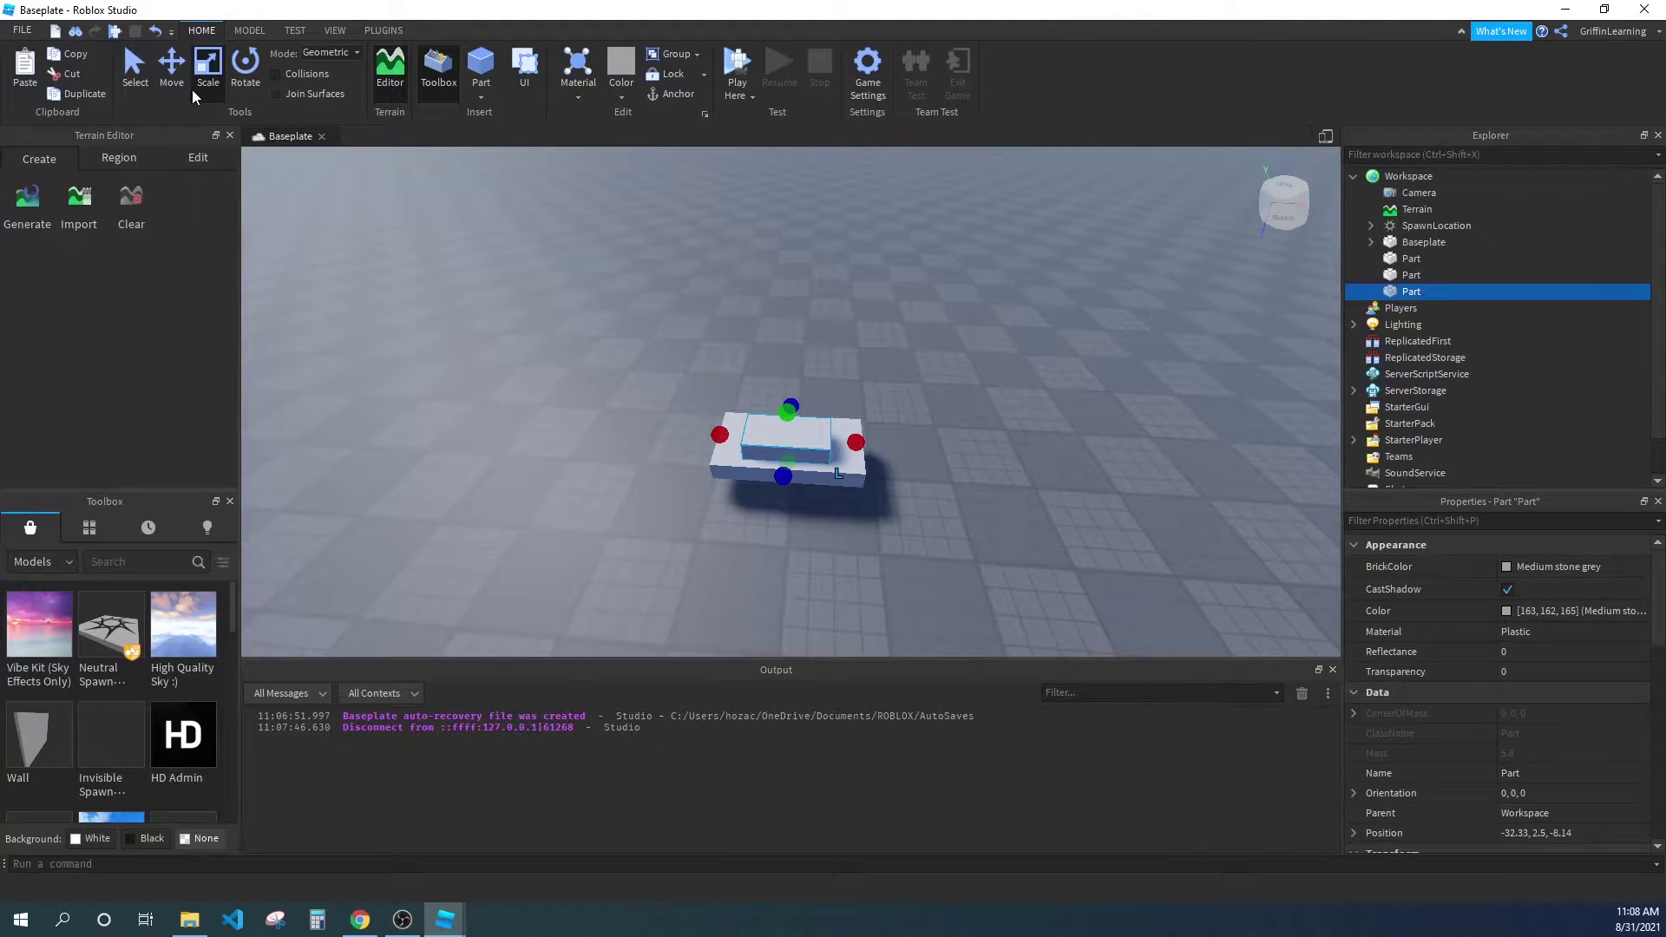
{"action": "left_click_drag", "start_coordinate": [781, 407], "coordinate": [786, 343]}
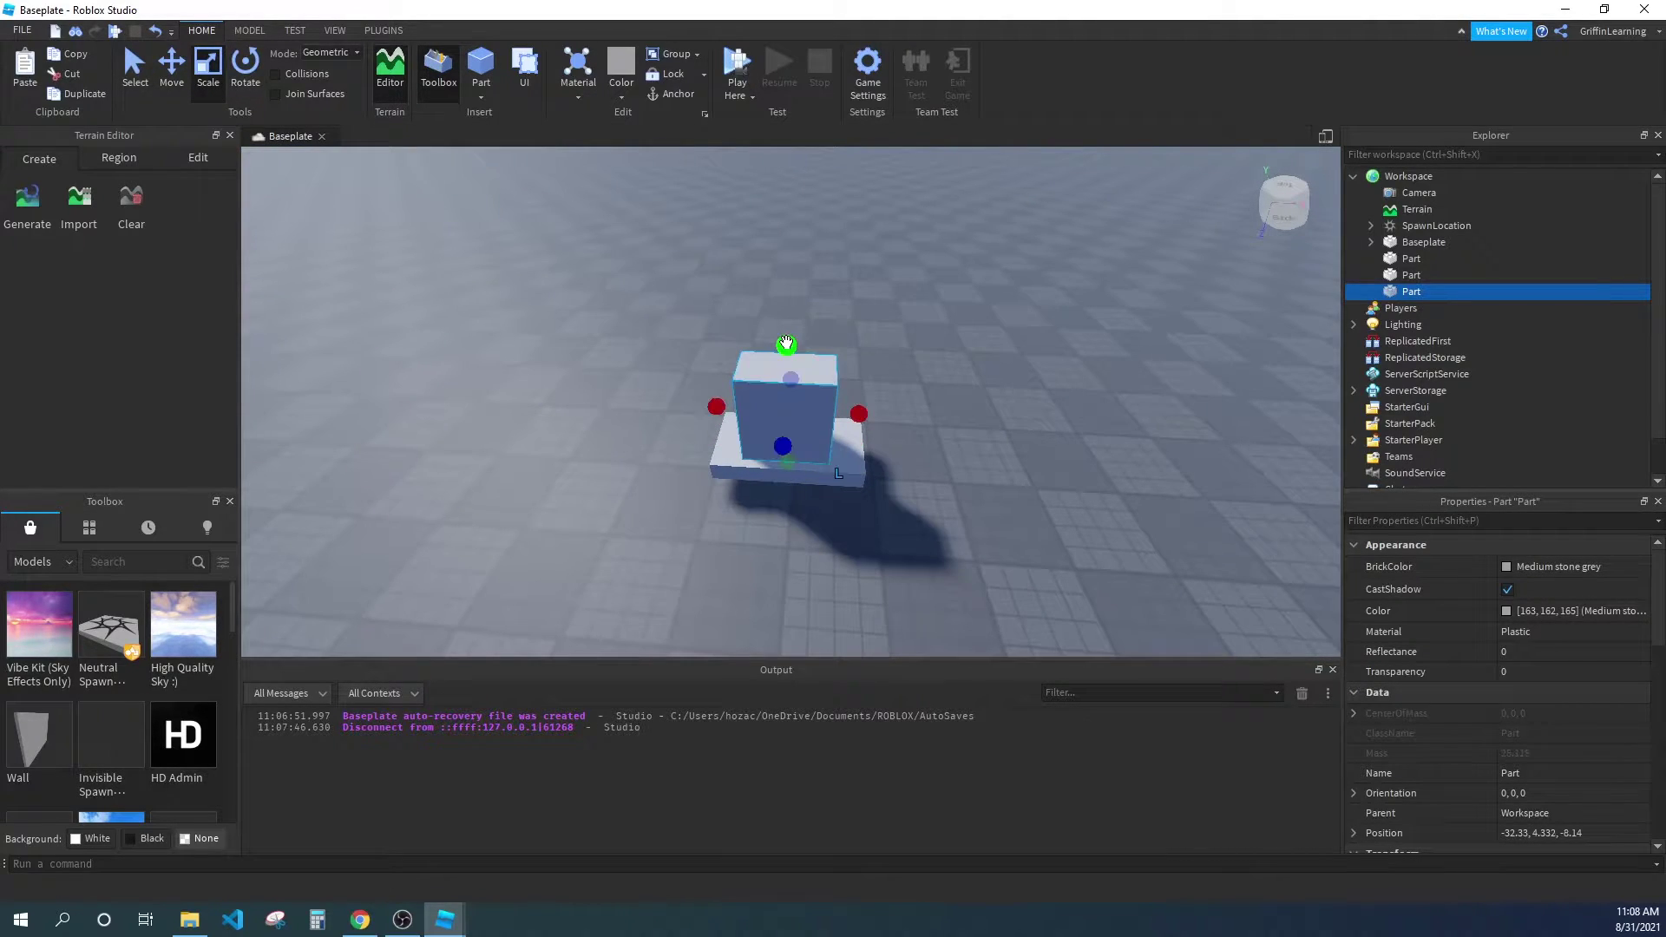
{"action": "left_click_drag", "start_coordinate": [715, 407], "coordinate": [728, 408]}
{"action": "left_click_drag", "start_coordinate": [857, 420], "coordinate": [848, 420]}
Insert a wedge part and place it on top of the column.
{"action": "right_click_drag", "start_coordinate": [747, 358], "coordinate": [748, 358]}
{"action": "left_click", "coordinate": [481, 96]}
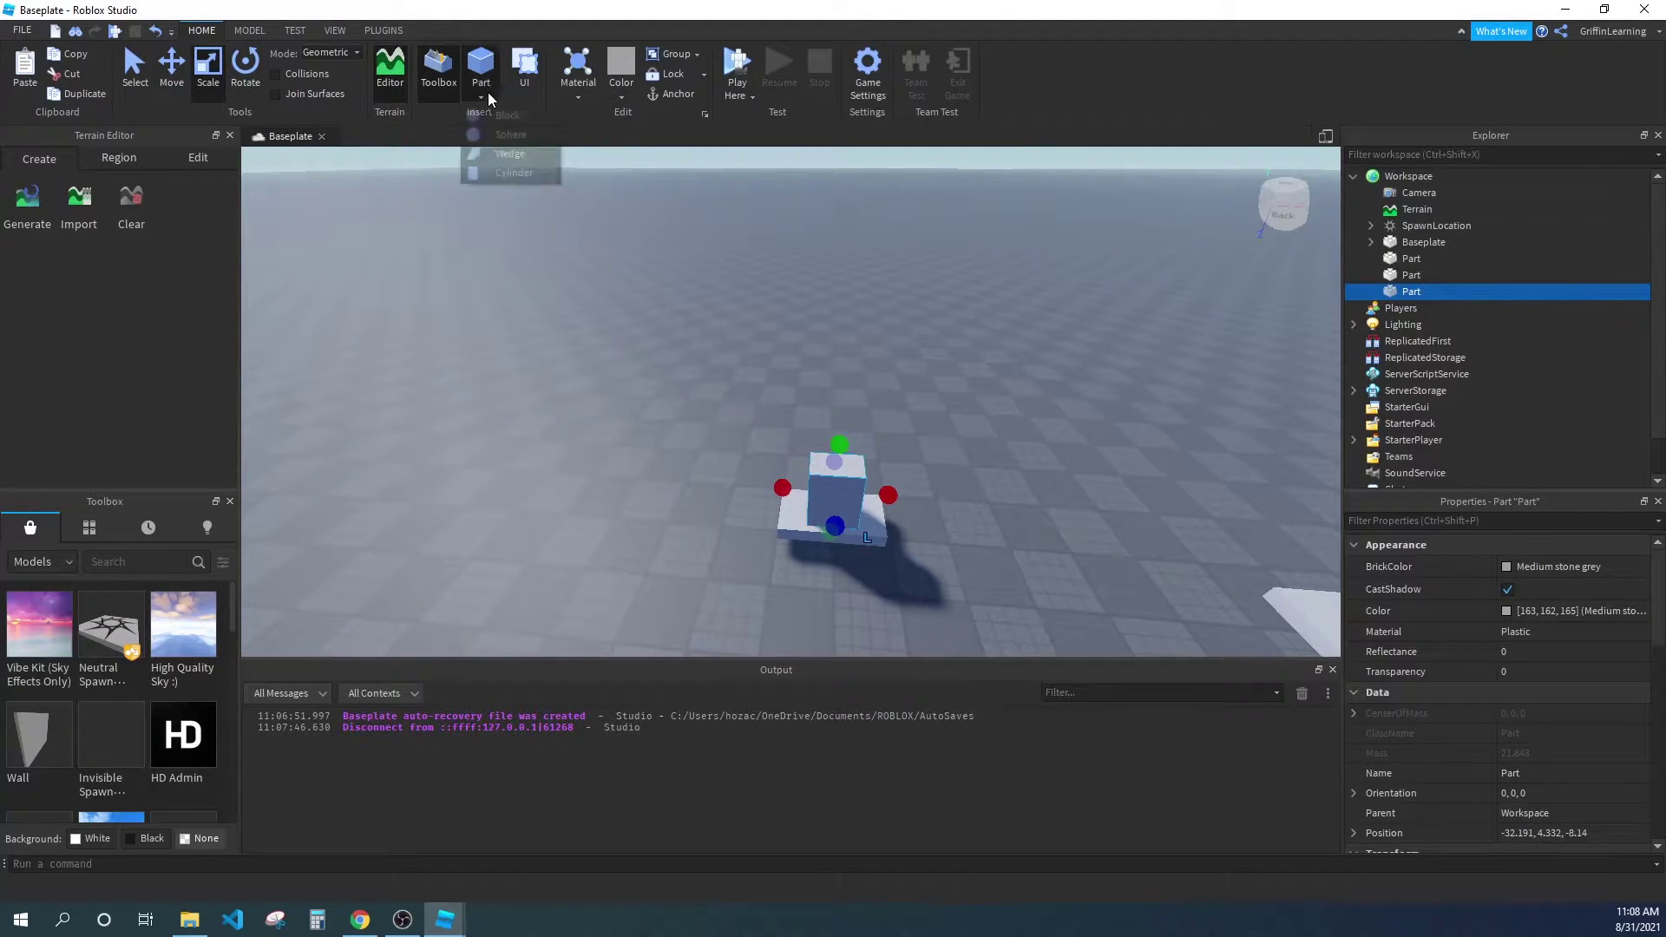
{"action": "left_click", "coordinate": [507, 156]}
{"action": "left_click_drag", "start_coordinate": [807, 422], "coordinate": [864, 473]}
{"action": "left_click", "coordinate": [171, 84]}
{"action": "left_click", "coordinate": [844, 517]}
{"action": "left_click", "coordinate": [864, 473]}
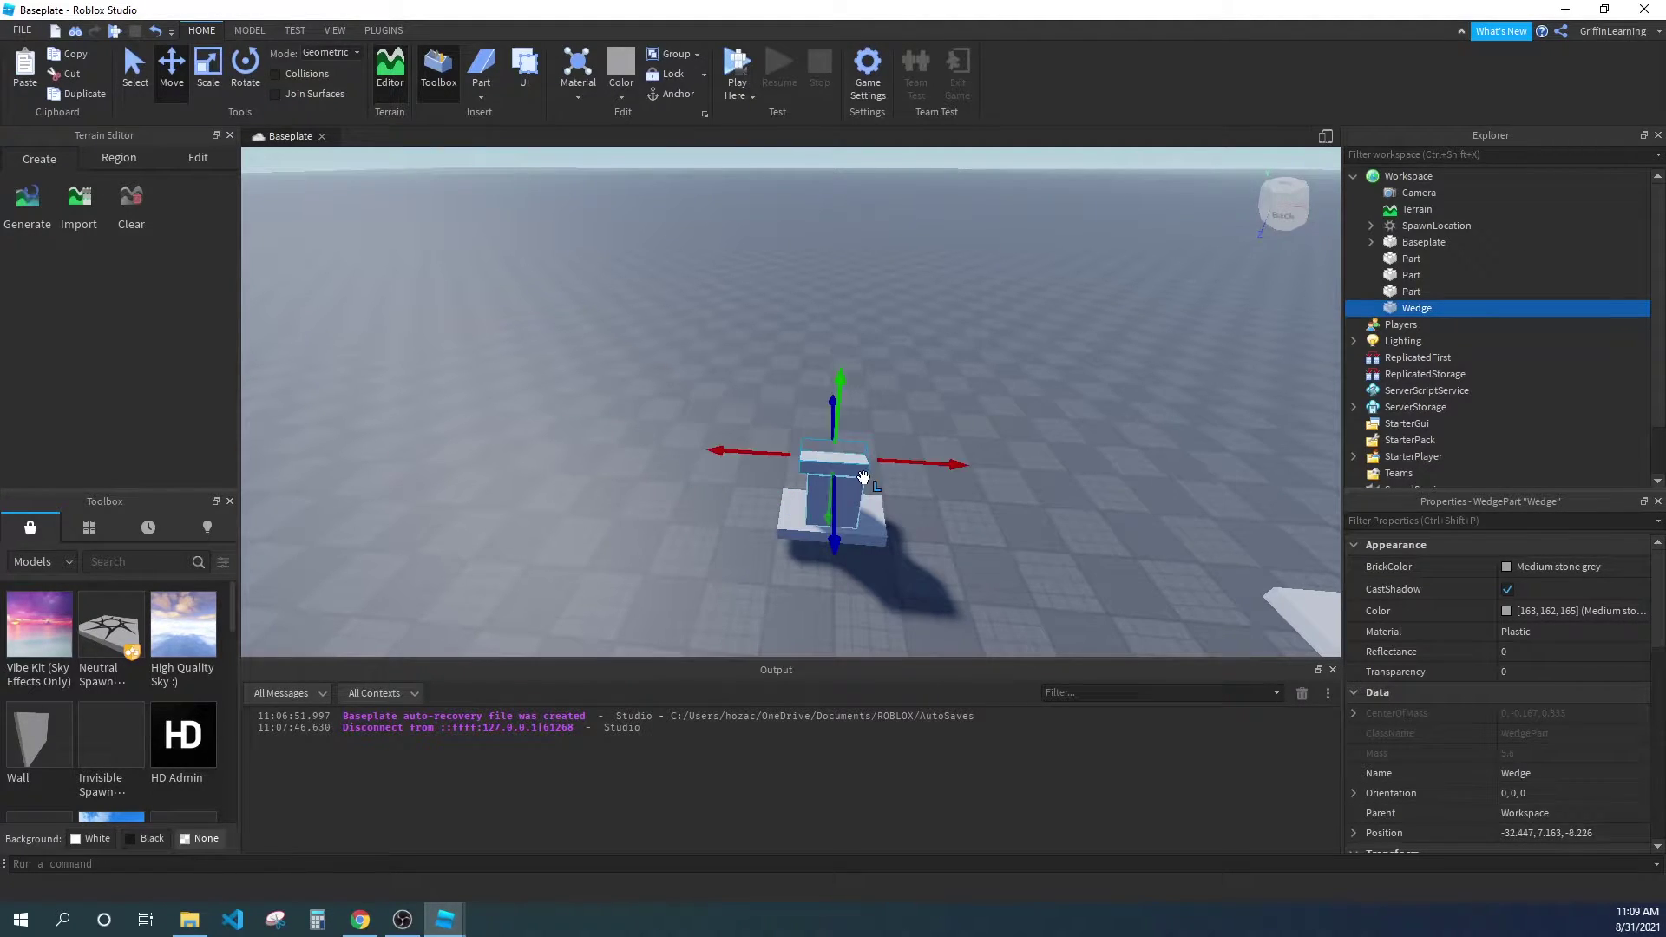
Rotate the wedge about its vertical axis to an orientation of 0, -90, 0.
{"action": "right_click_drag", "start_coordinate": [863, 475], "coordinate": [850, 423]}
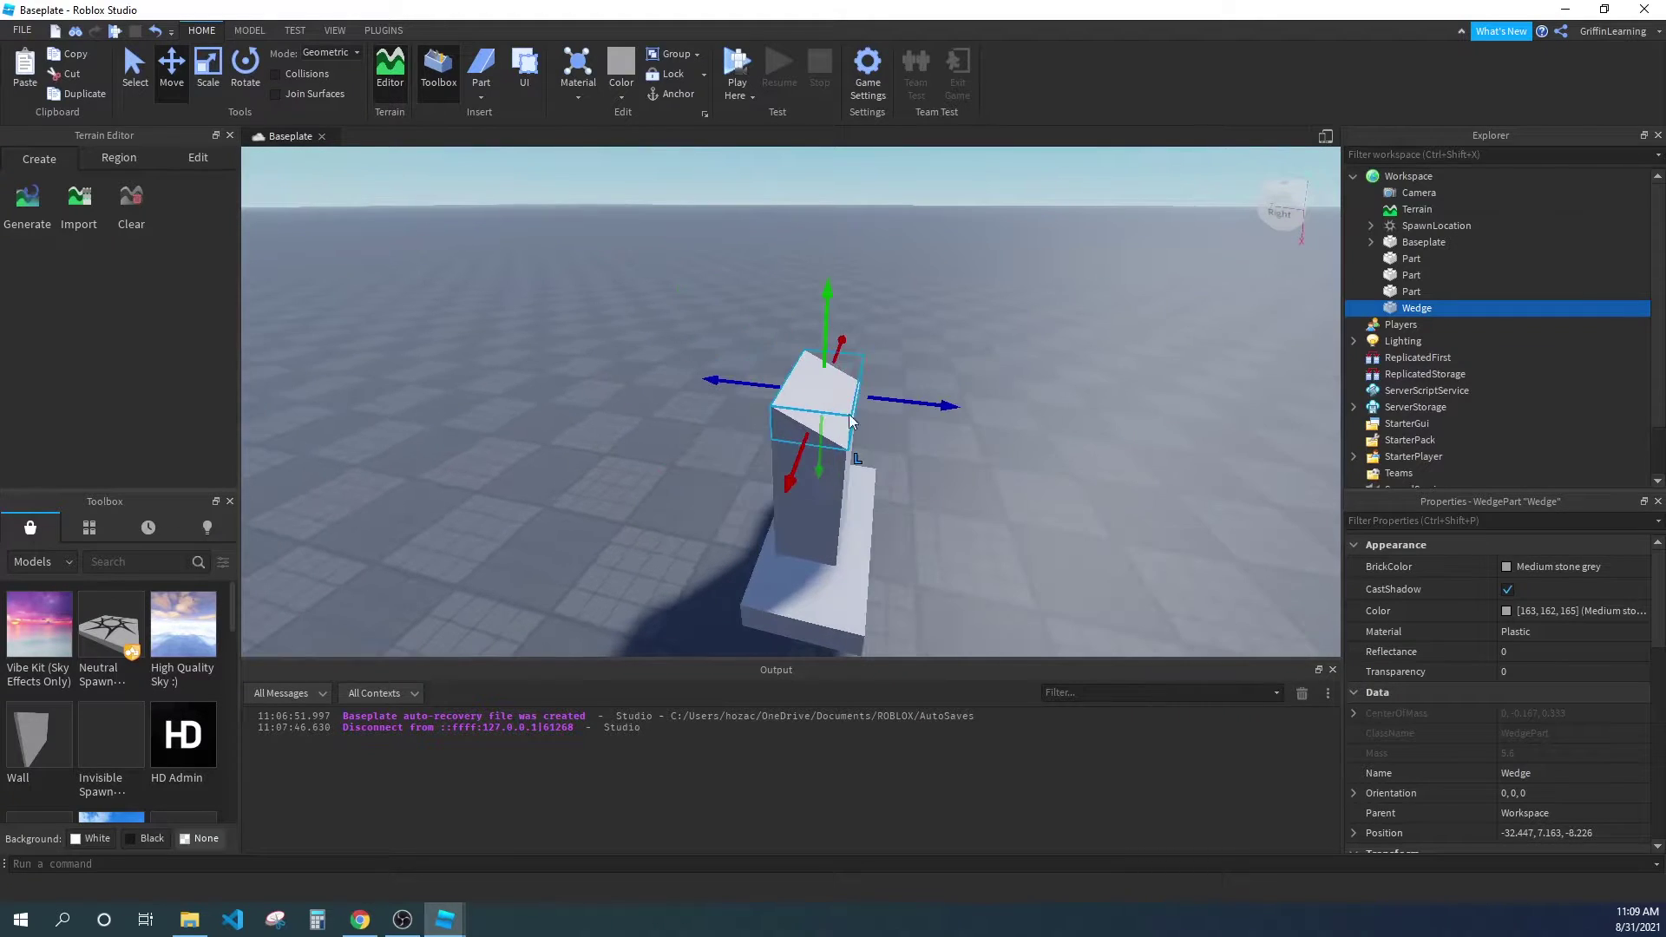
{"action": "left_click", "coordinate": [245, 71]}
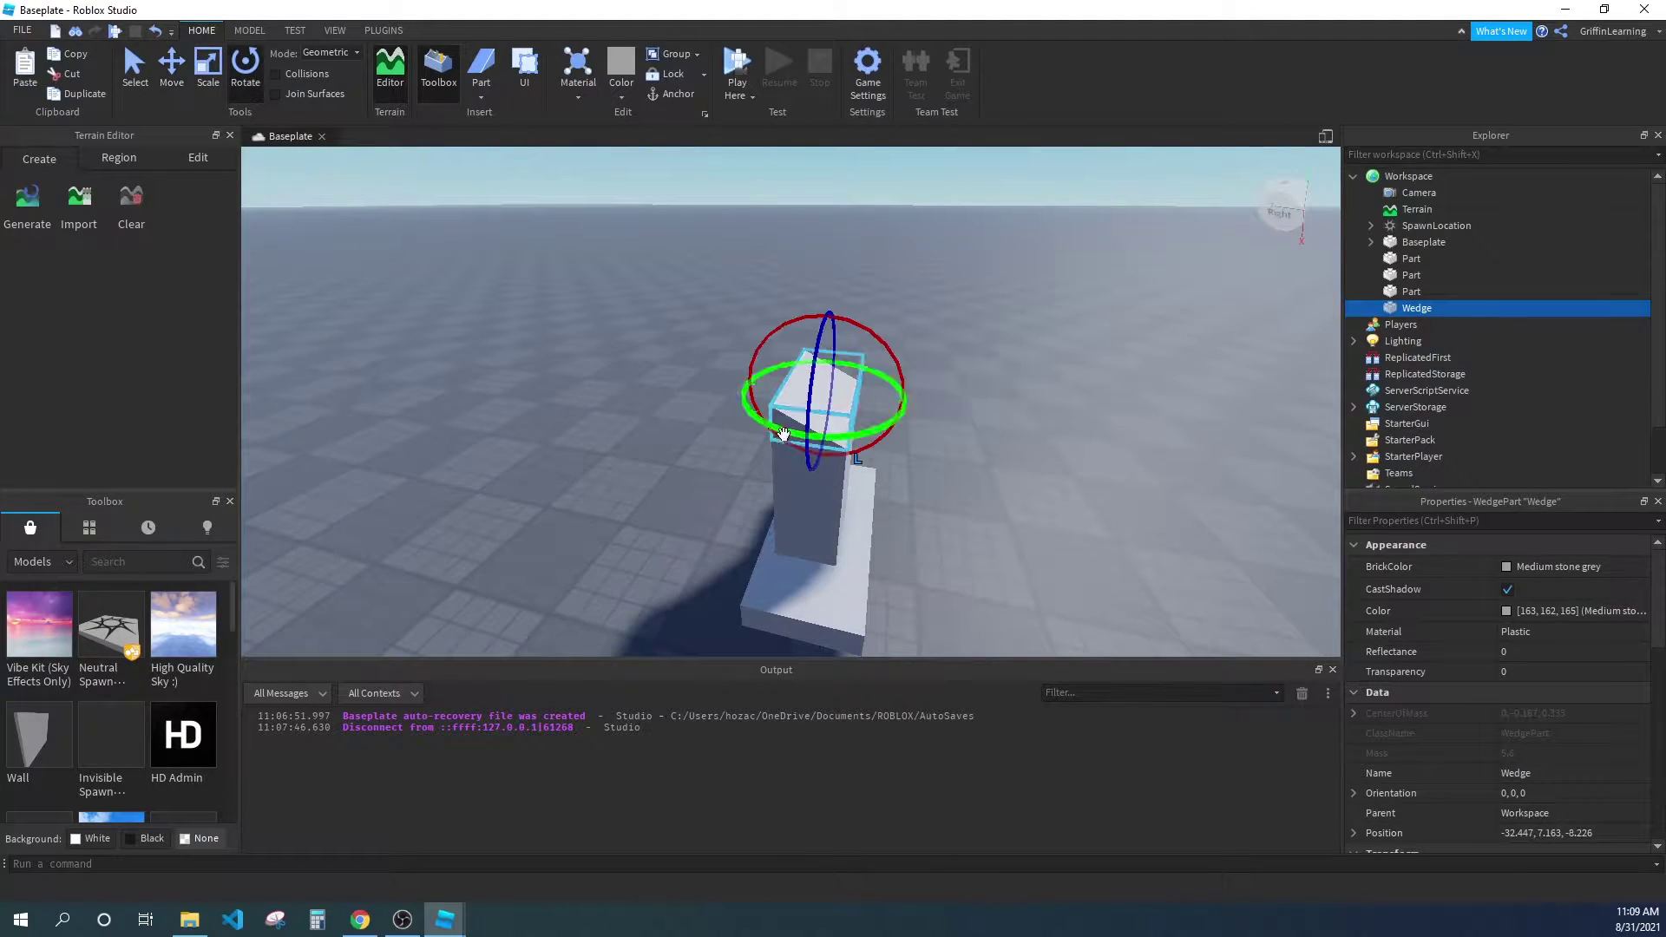
{"action": "left_click_drag", "start_coordinate": [783, 434], "coordinate": [603, 381]}
Scale the wedge's length and width to match the column's top, and increase its height.
{"action": "key", "text": "ctrl+3"}
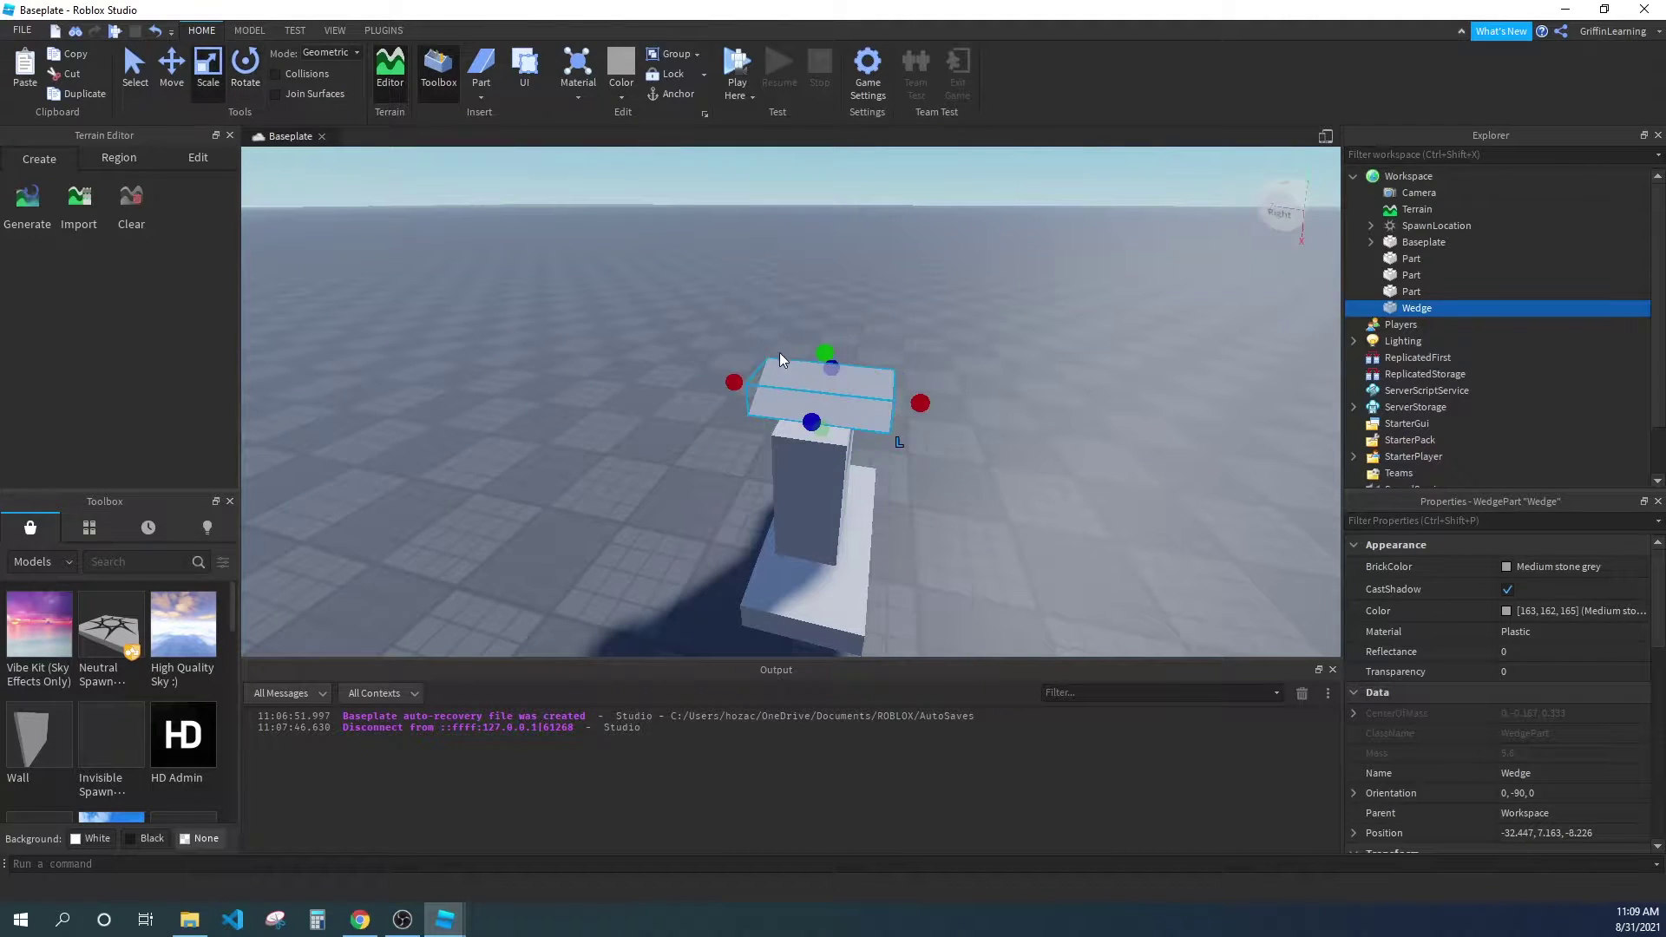
{"action": "left_click_drag", "start_coordinate": [733, 382], "coordinate": [761, 384]}
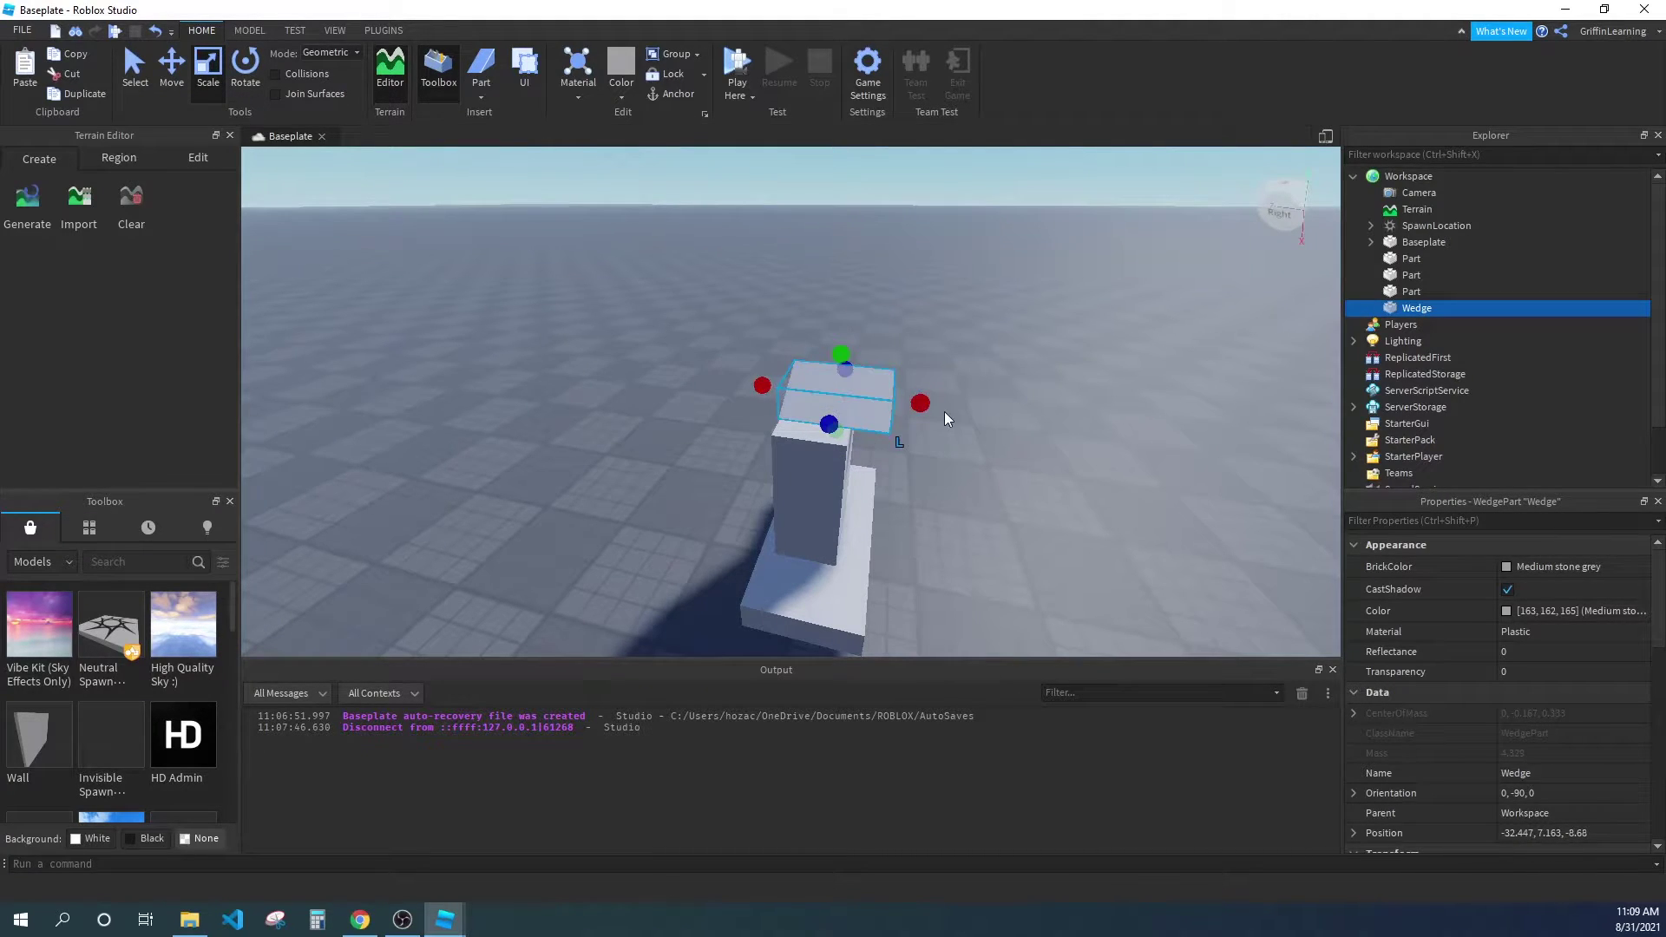
{"action": "left_click_drag", "start_coordinate": [920, 403], "coordinate": [887, 414]}
{"action": "key", "text": "d"}
{"action": "right_click_drag", "start_coordinate": [884, 415], "coordinate": [882, 415]}
{"action": "left_click_drag", "start_coordinate": [806, 318], "coordinate": [799, 319]}
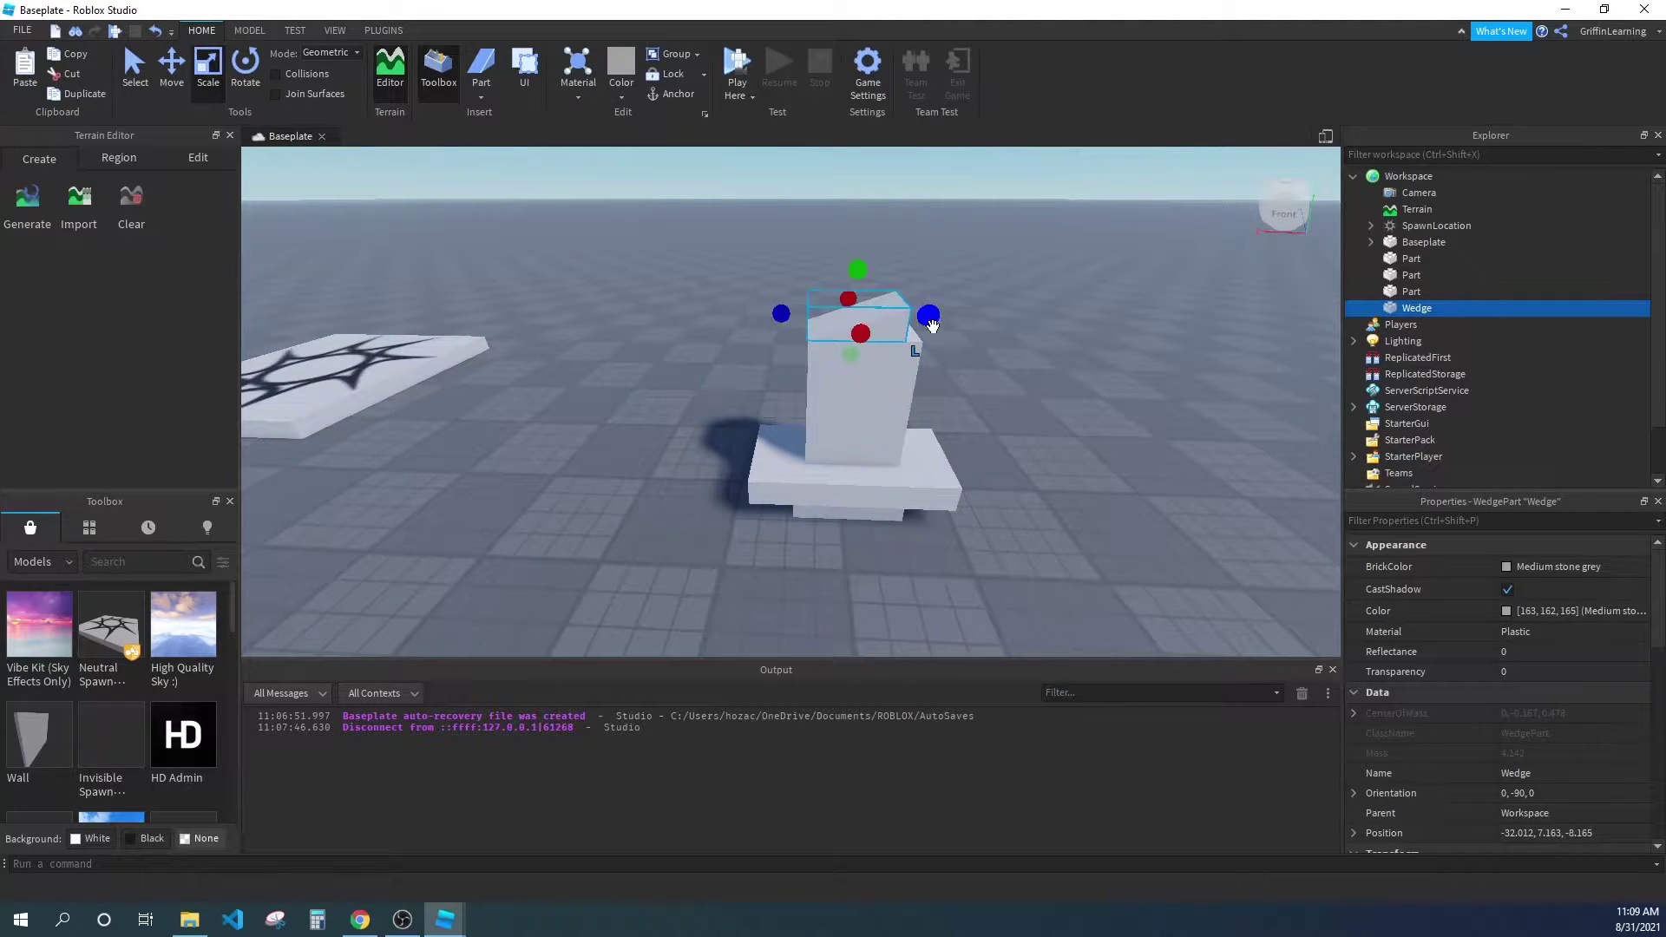
{"action": "left_click_drag", "start_coordinate": [929, 317], "coordinate": [941, 326]}
{"action": "left_click_drag", "start_coordinate": [867, 270], "coordinate": [871, 226]}
Select the three blocks and the wedge together and scale the whole model up.
{"action": "left_click", "coordinate": [1052, 377]}
{"action": "key", "text": "s"}
{"action": "right_click_drag", "start_coordinate": [1052, 377], "coordinate": [1051, 378]}
{"action": "key", "text": "w"}
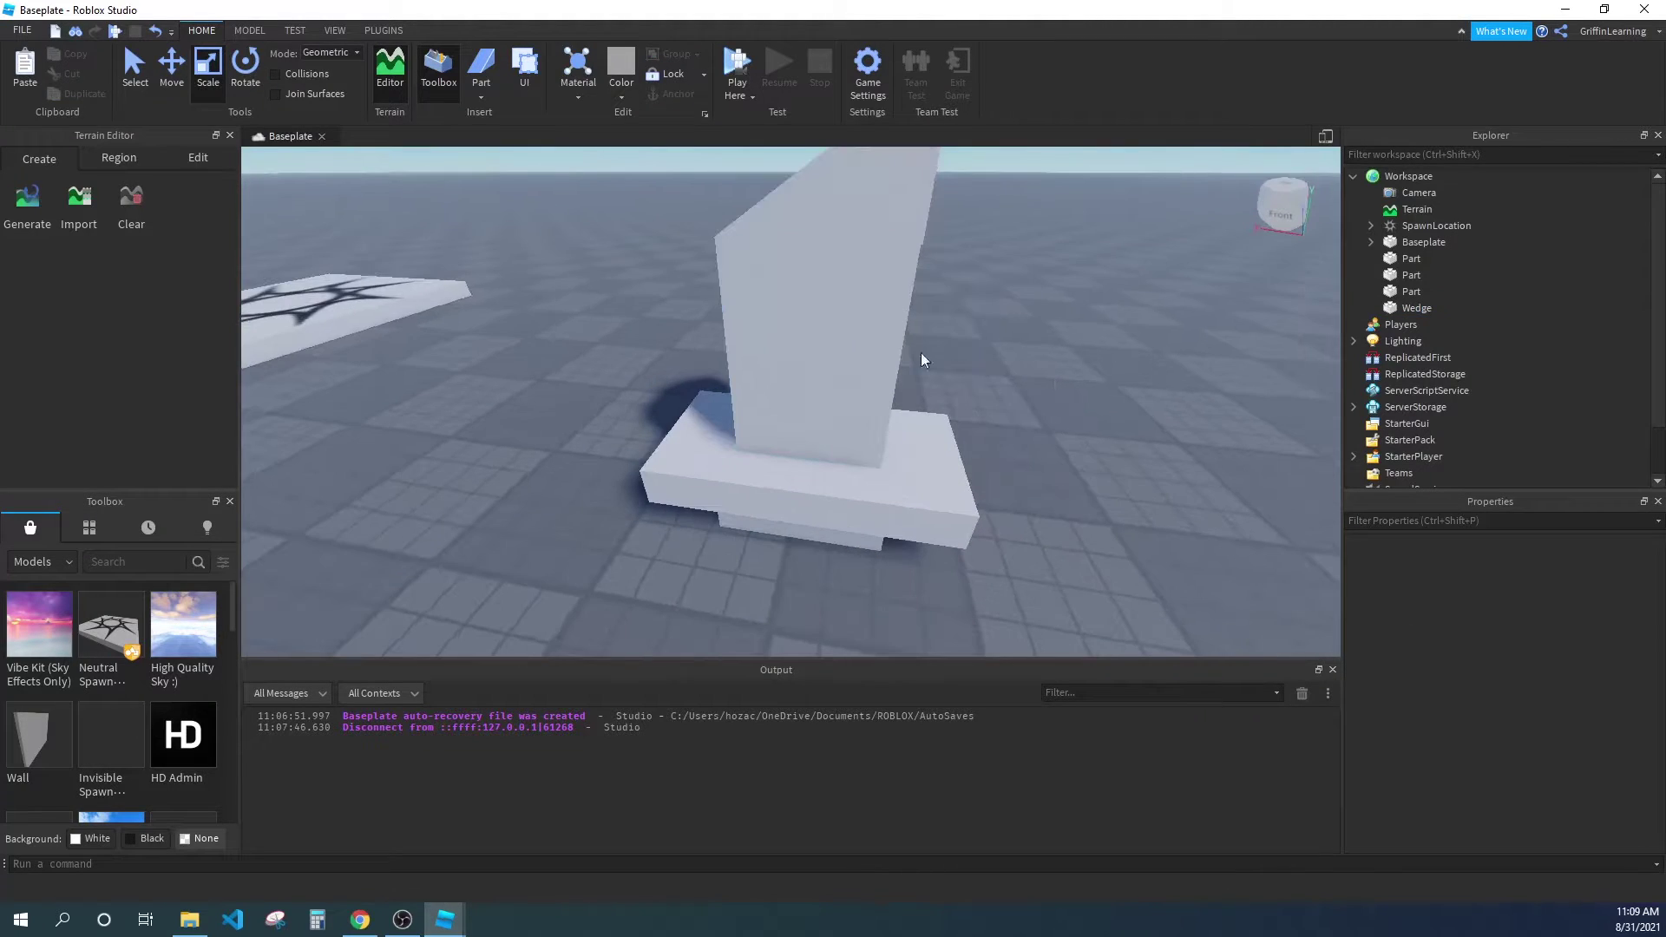
{"action": "scroll", "coordinate": [919, 353], "scroll_direction": "down", "scroll_amount": 4}
{"action": "left_click_drag", "start_coordinate": [970, 303], "coordinate": [746, 541]}
{"action": "scroll", "coordinate": [638, 289], "scroll_direction": "down", "scroll_amount": 4}
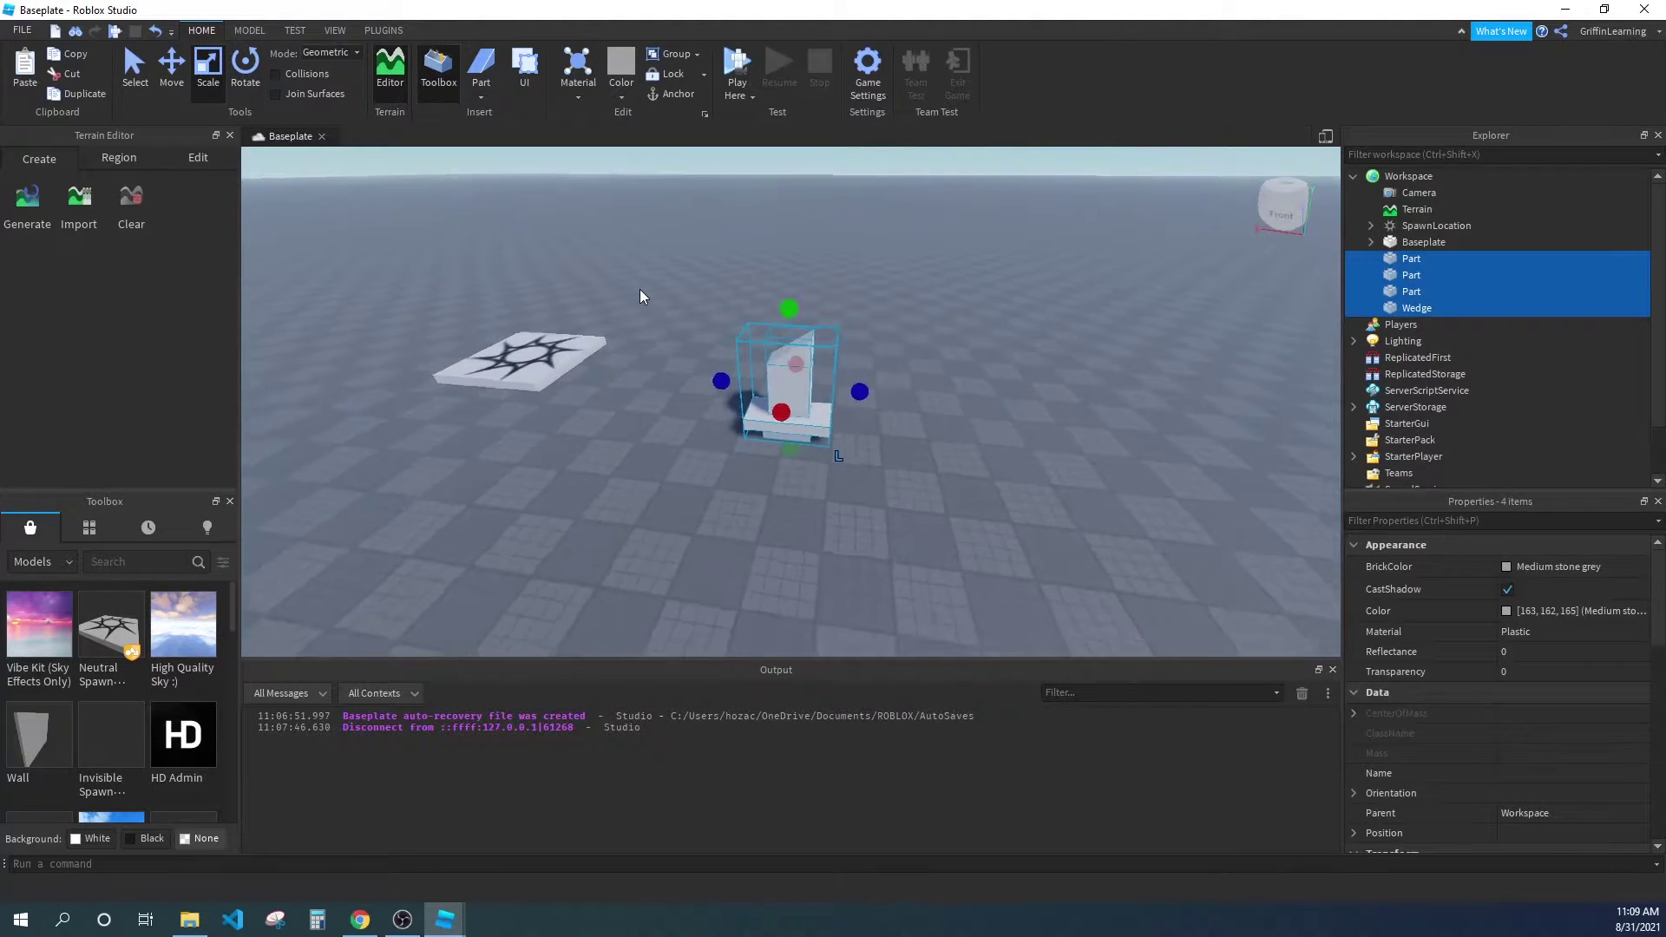
{"action": "left_click_drag", "start_coordinate": [789, 339], "coordinate": [790, 215]}
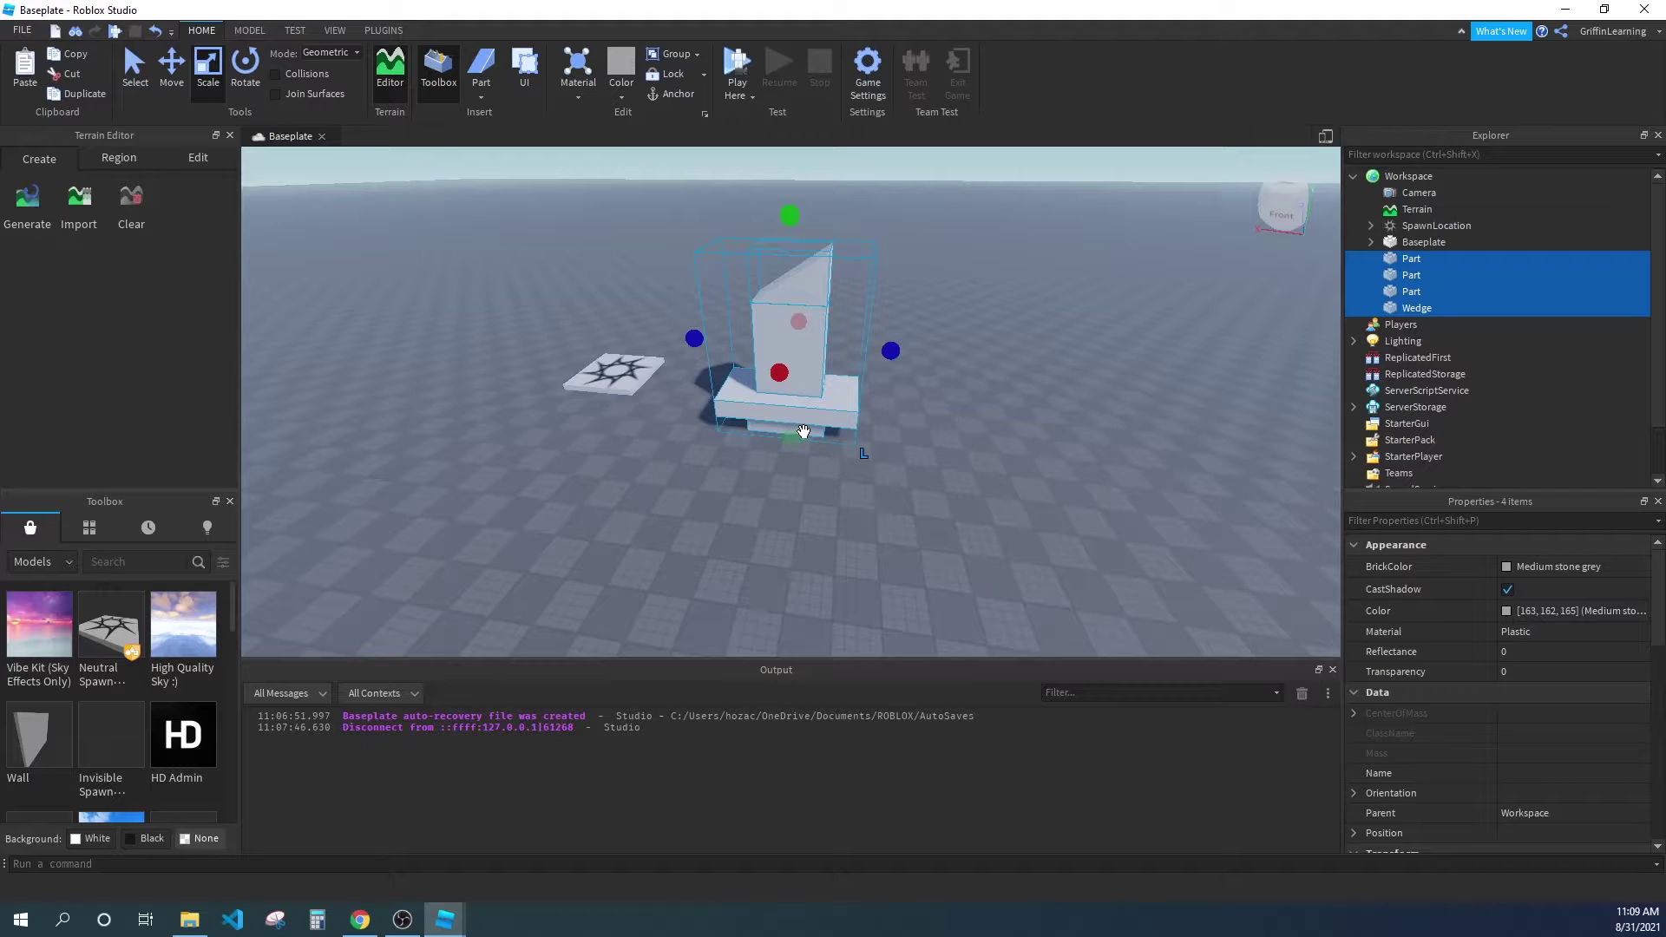
Try to stretch the bottom block upward on its own, and undo that height change.
{"action": "left_click", "coordinate": [1405, 262]}
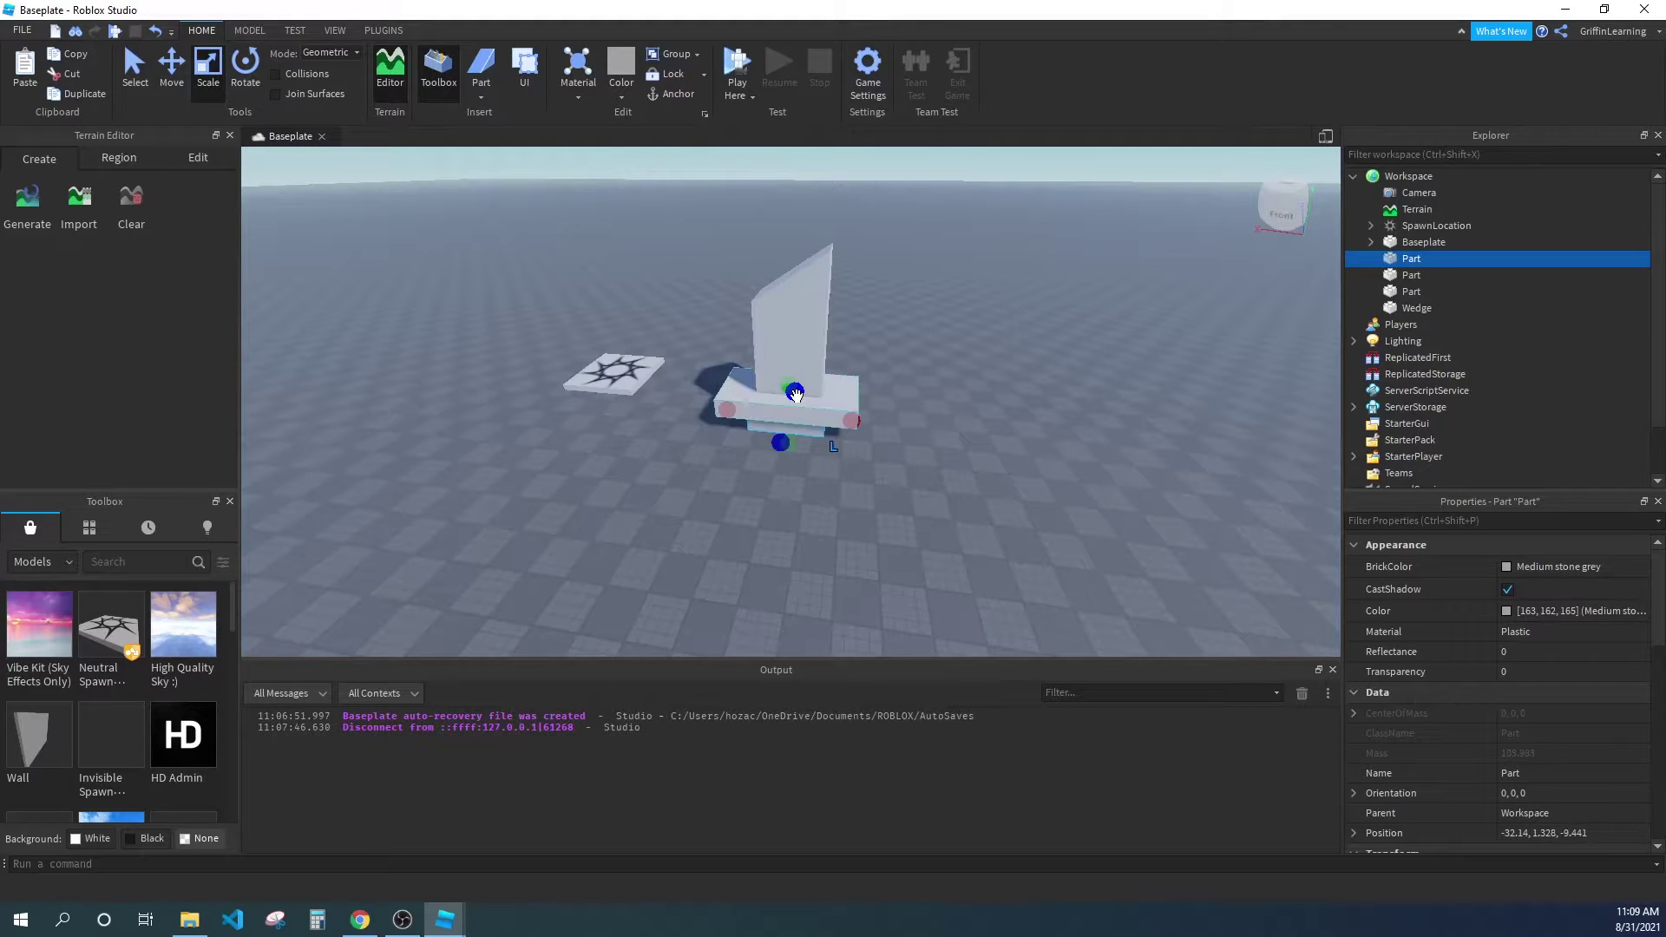
{"action": "left_click_drag", "start_coordinate": [777, 351], "coordinate": [785, 300]}
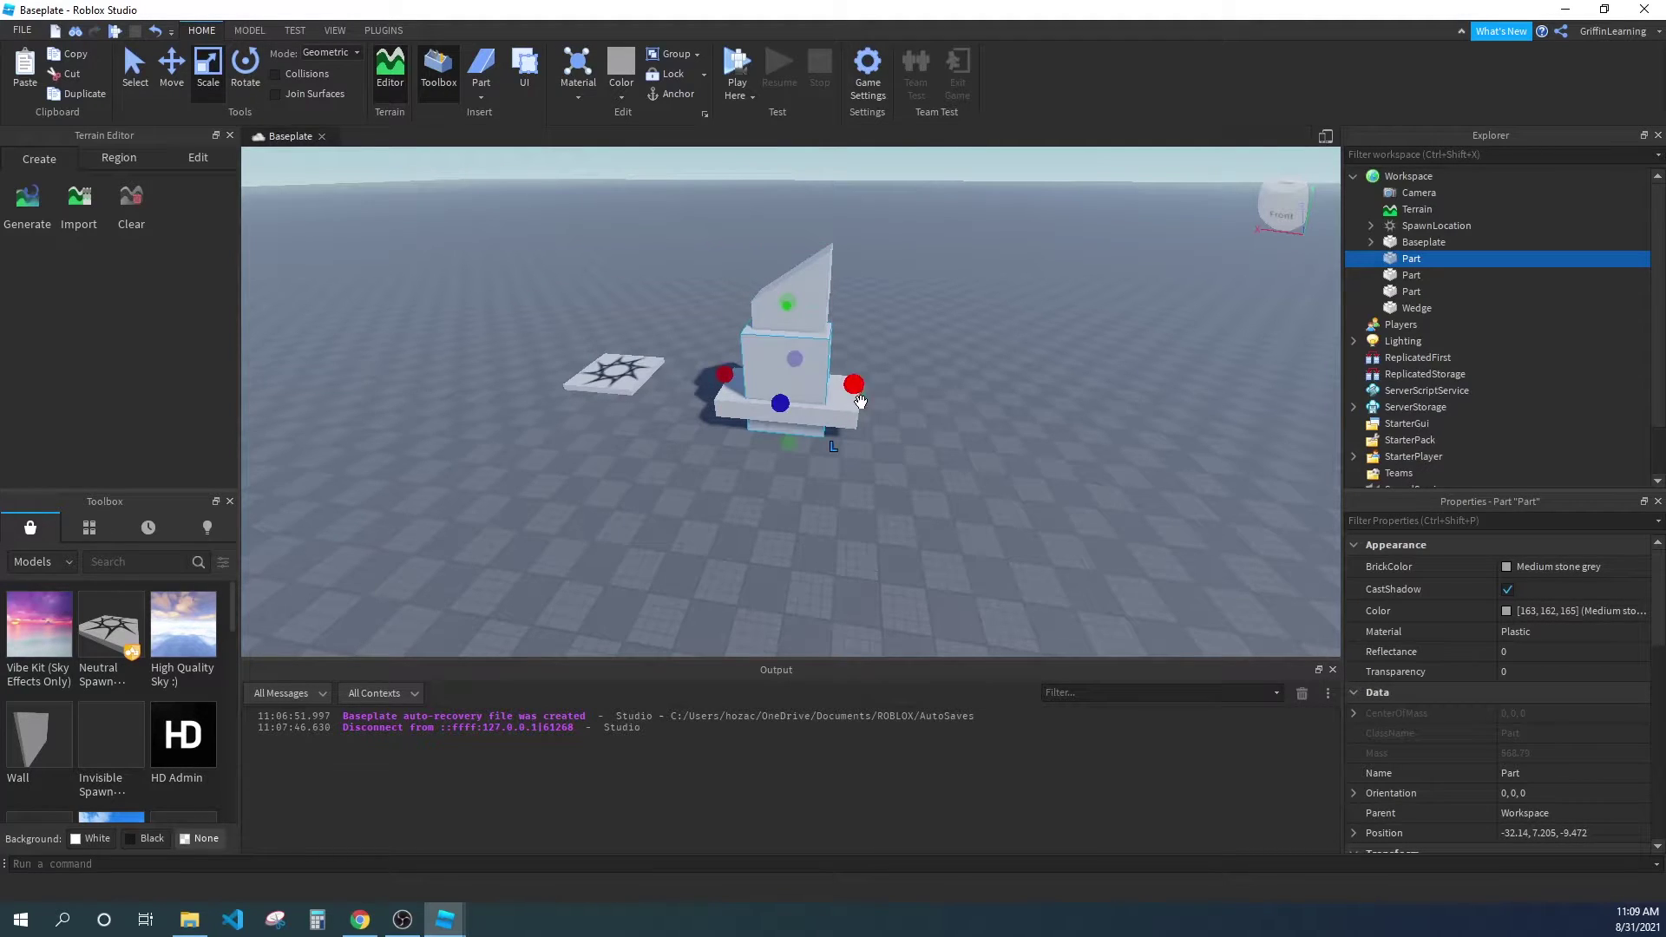
{"action": "key", "text": "ctrl+z"}
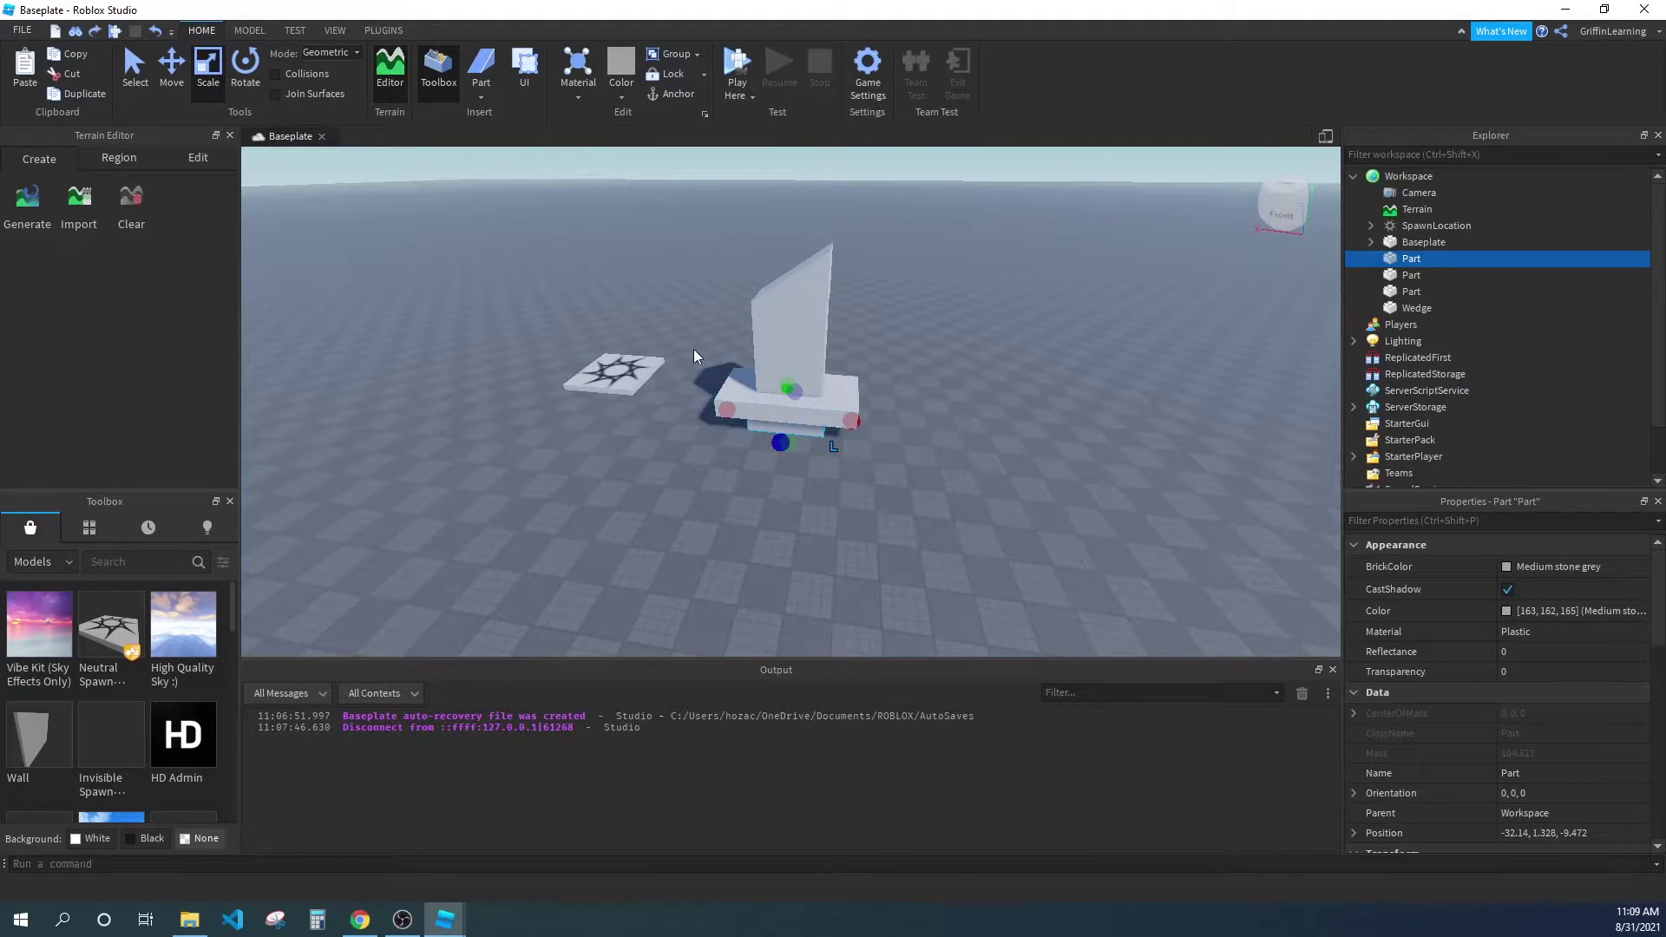
Stretch the bottom block upward, and raise the wide block, the tall block and the wedge together above it.
{"action": "left_click_drag", "start_coordinate": [783, 351], "coordinate": [786, 347]}
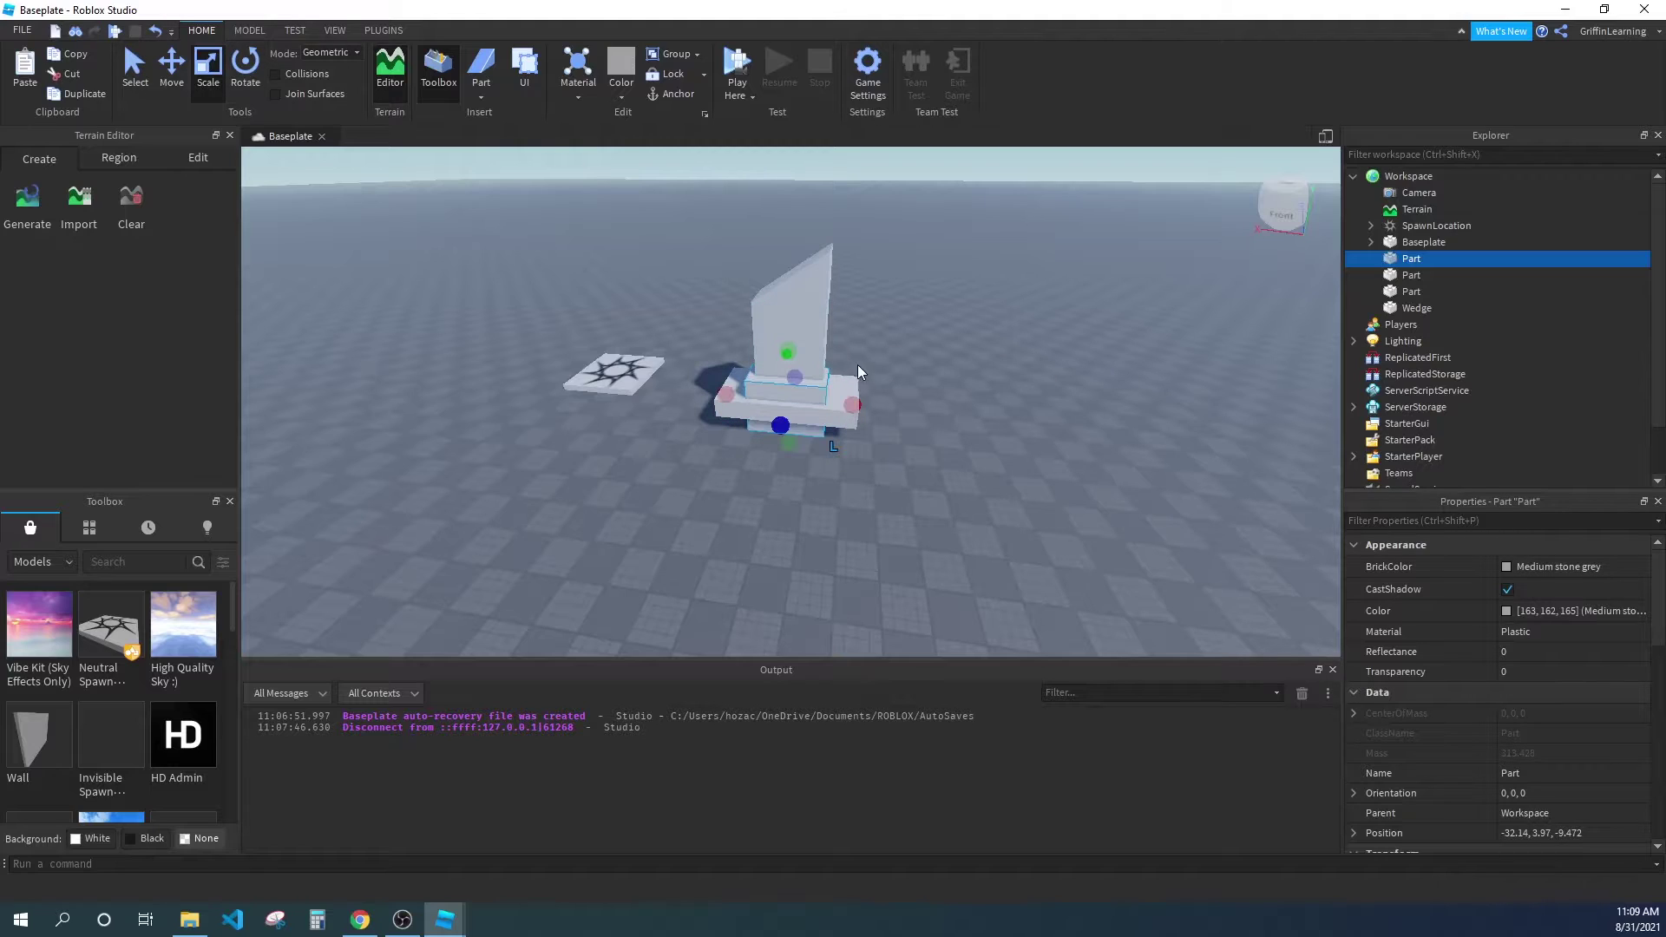
{"action": "left_click", "coordinate": [1410, 276]}
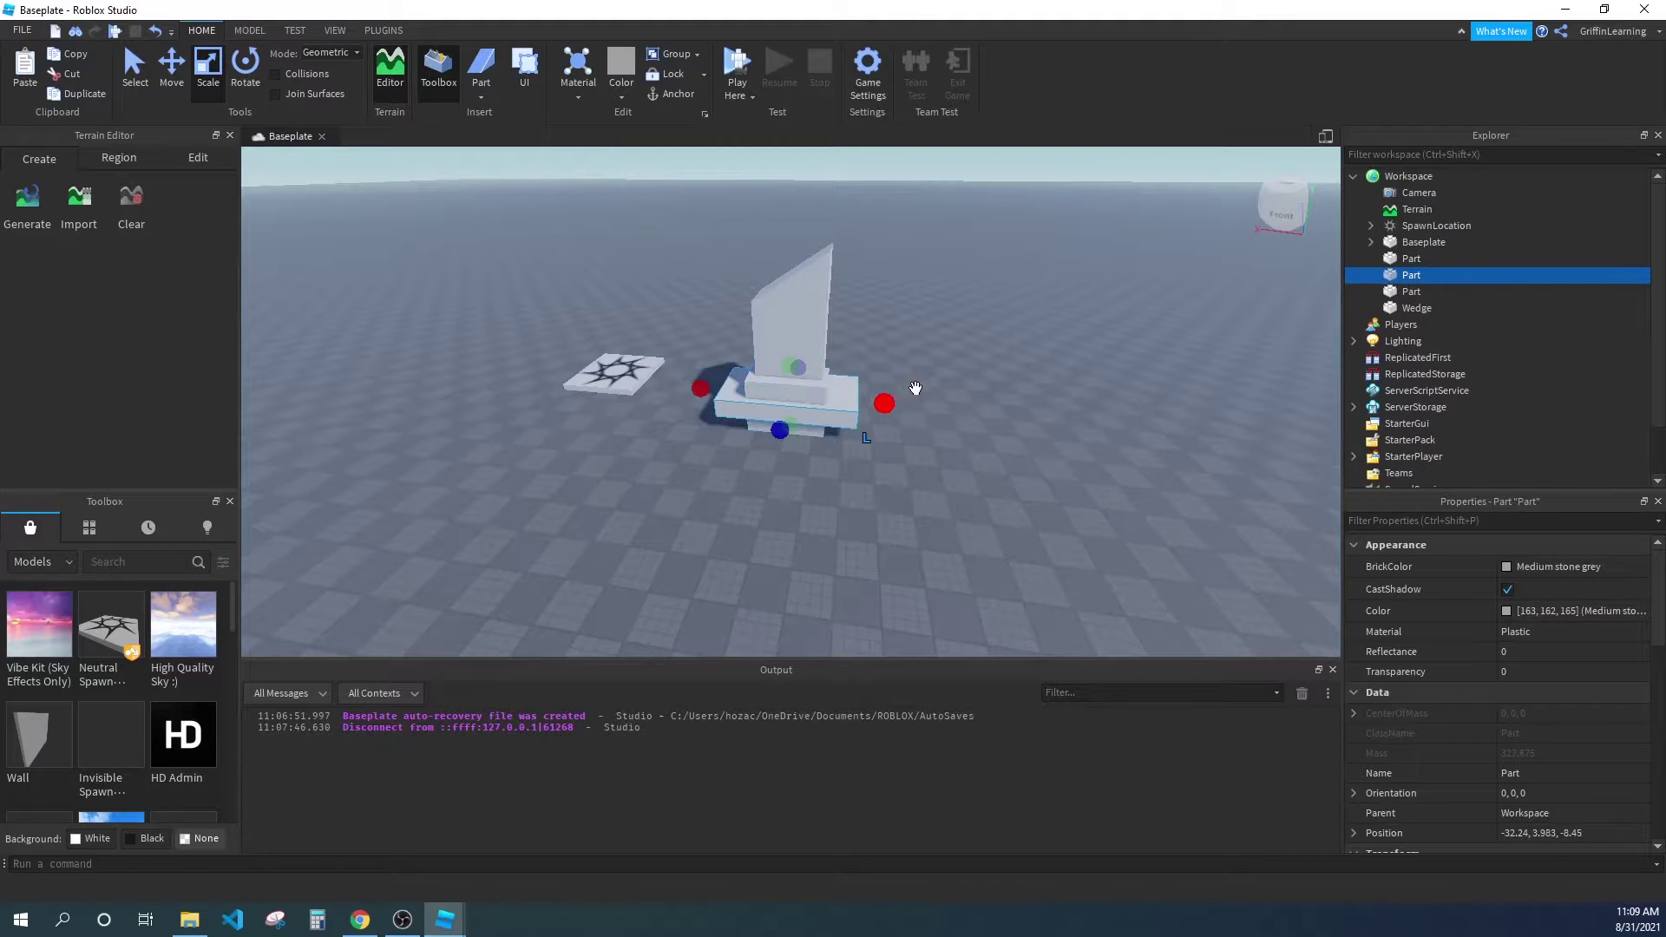
{"action": "left_click", "coordinate": [1411, 292], "text": "ctrl"}
{"action": "left_click", "coordinate": [1407, 308], "text": "ctrl"}
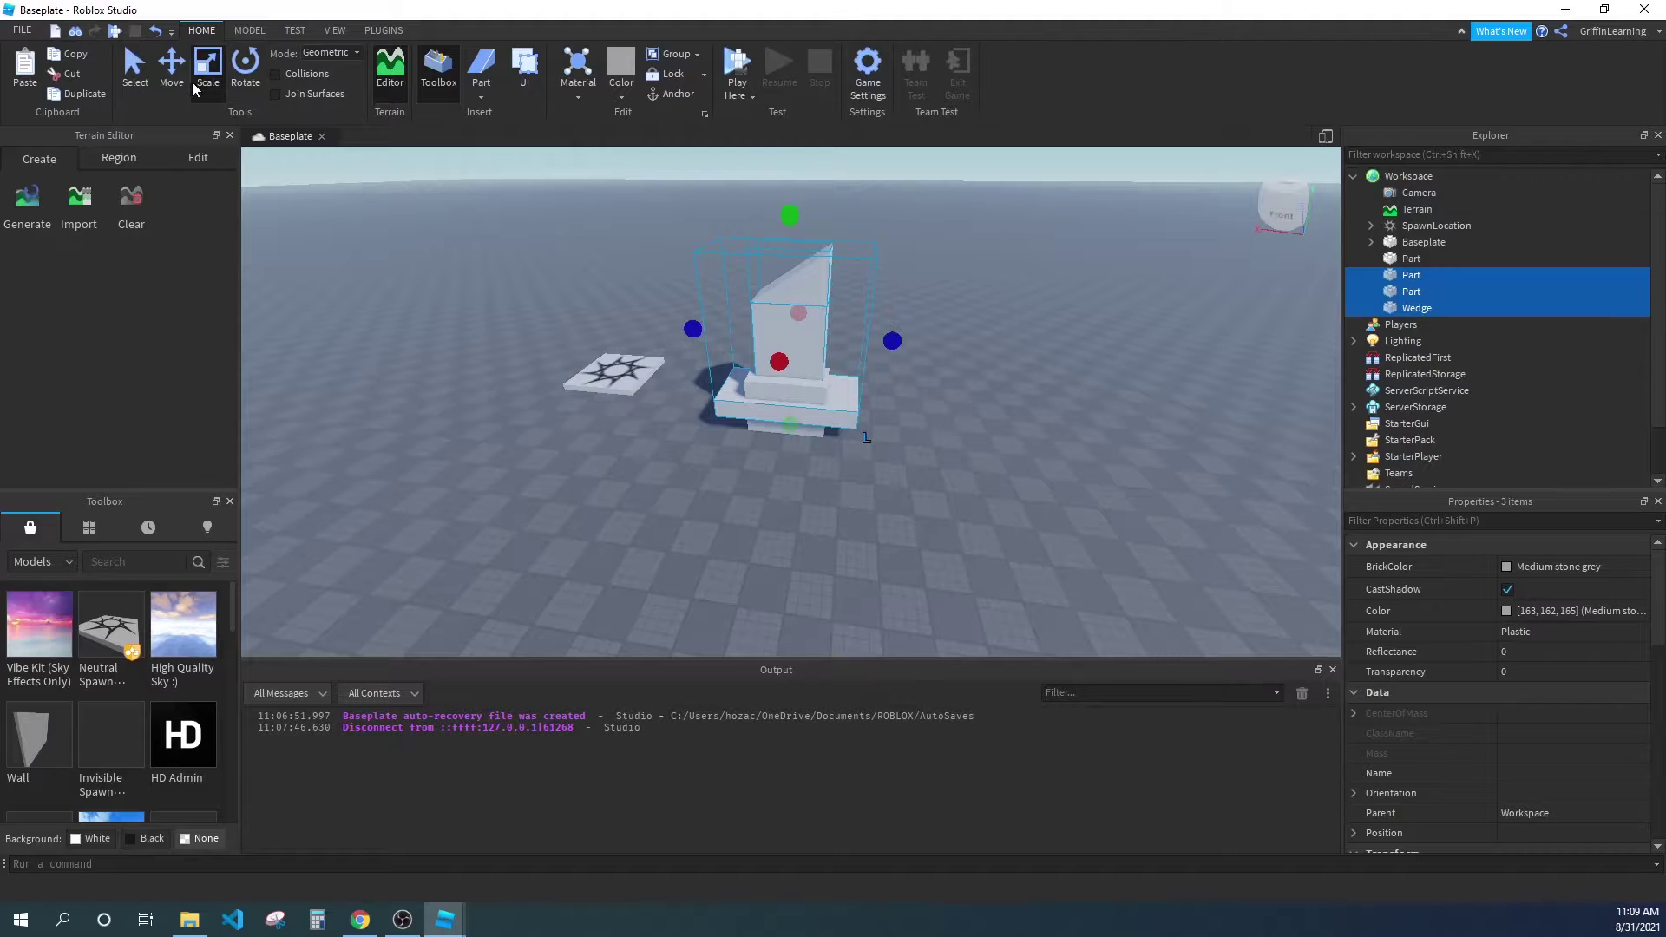
{"action": "left_click", "coordinate": [171, 65]}
{"action": "left_click_drag", "start_coordinate": [795, 273], "coordinate": [793, 213]}
{"action": "left_click", "coordinate": [1001, 307]}
Examine the stacked model from the front and the side to check how the blocks sit on each other.
{"action": "key", "text": "a"}
{"action": "key", "text": "w"}
{"action": "right_click_drag", "start_coordinate": [1002, 307], "coordinate": [1041, 275]}
{"action": "key", "text": "d"}
{"action": "key", "text": "s"}
{"action": "key", "text": "d"}
{"action": "key", "text": "w"}
{"action": "key", "text": "s"}
{"action": "key", "text": "a"}
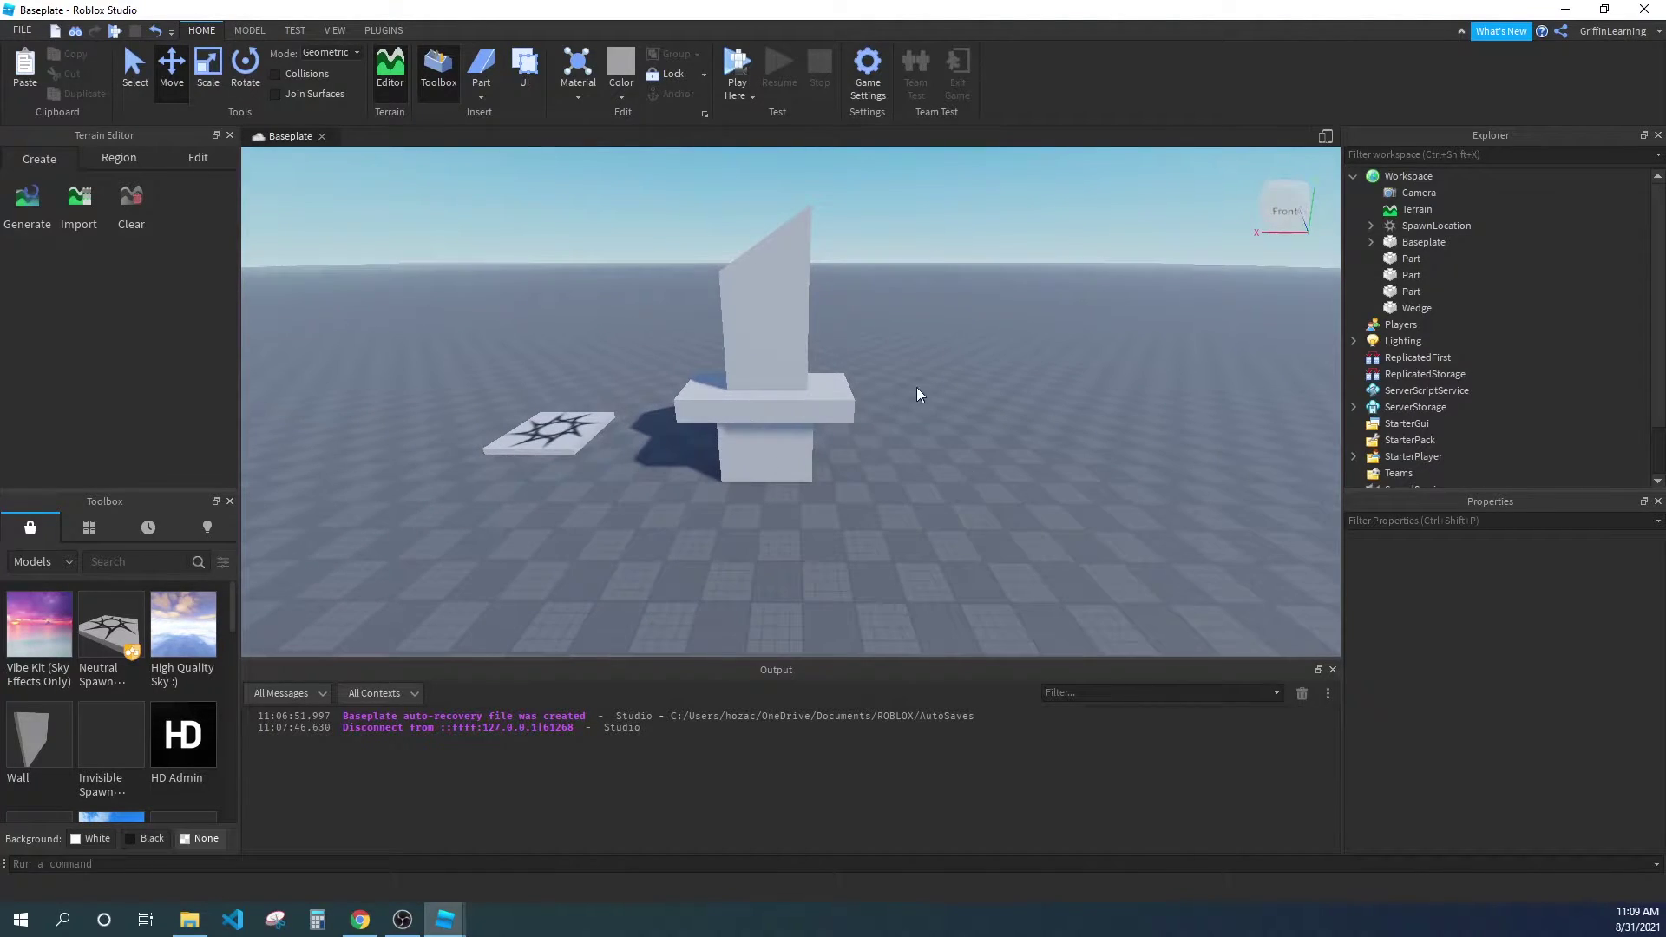
Identify which part is the bottom block and rename it as Handle.
{"action": "left_click", "coordinate": [1414, 308]}
{"action": "left_click", "coordinate": [1407, 292]}
{"action": "left_click", "coordinate": [1407, 275]}
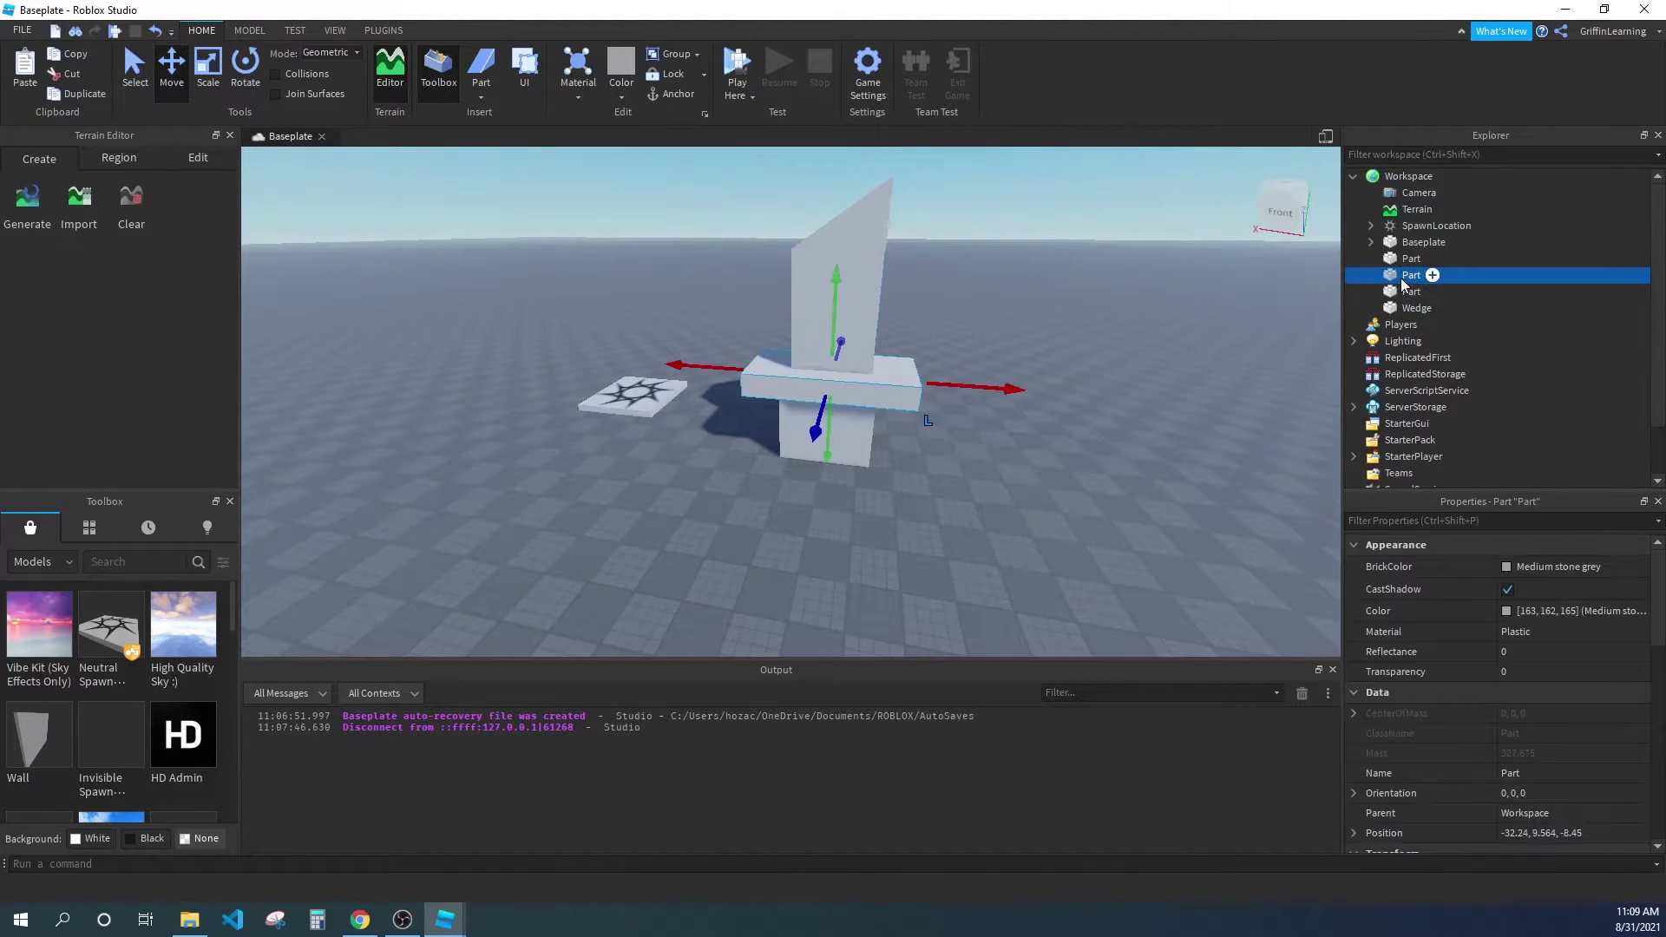
{"action": "left_click", "coordinate": [1407, 258]}
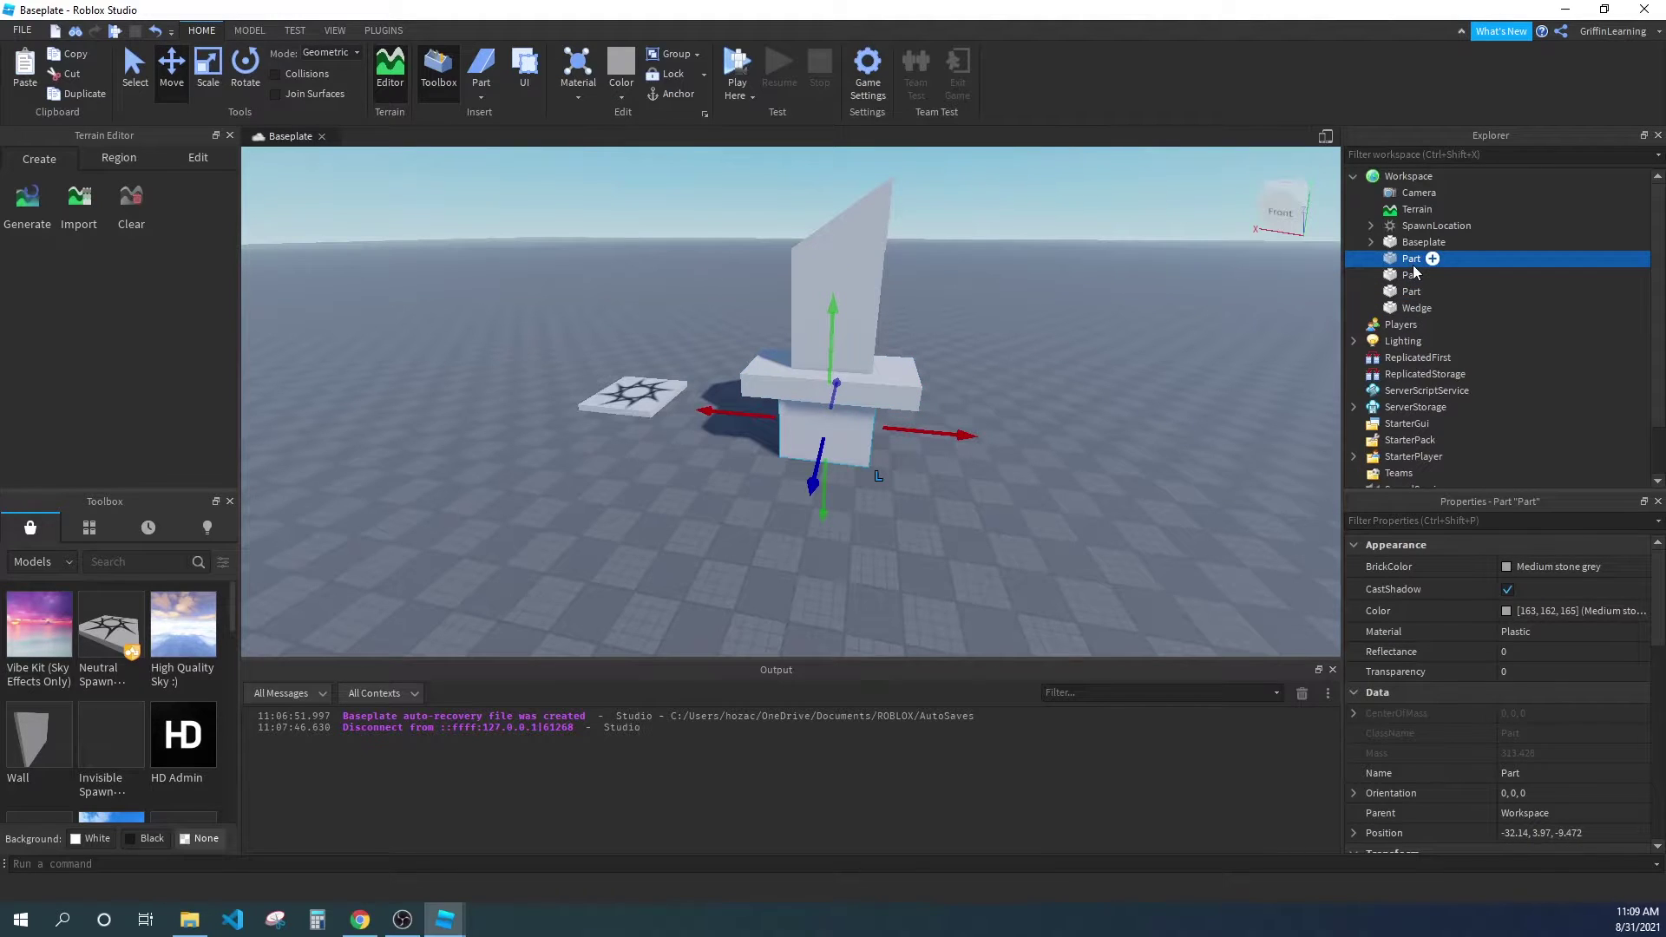
{"action": "right_click", "coordinate": [1413, 265]}
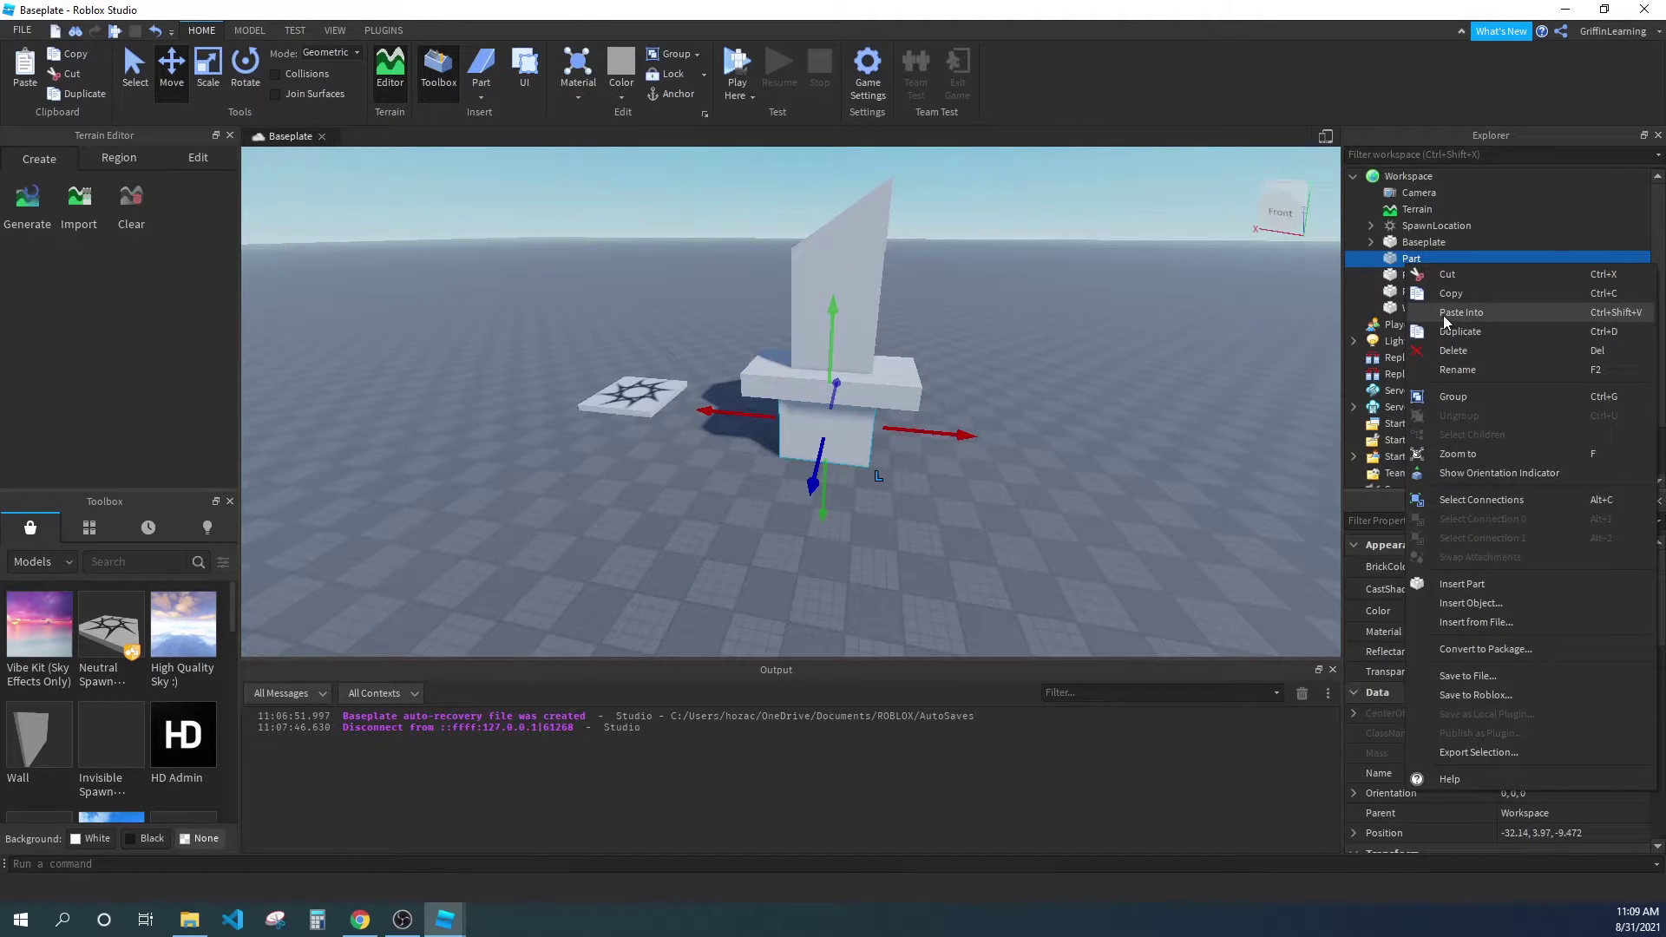
{"action": "left_click", "coordinate": [1449, 368]}
{"action": "type", "text": "Hajdle"}
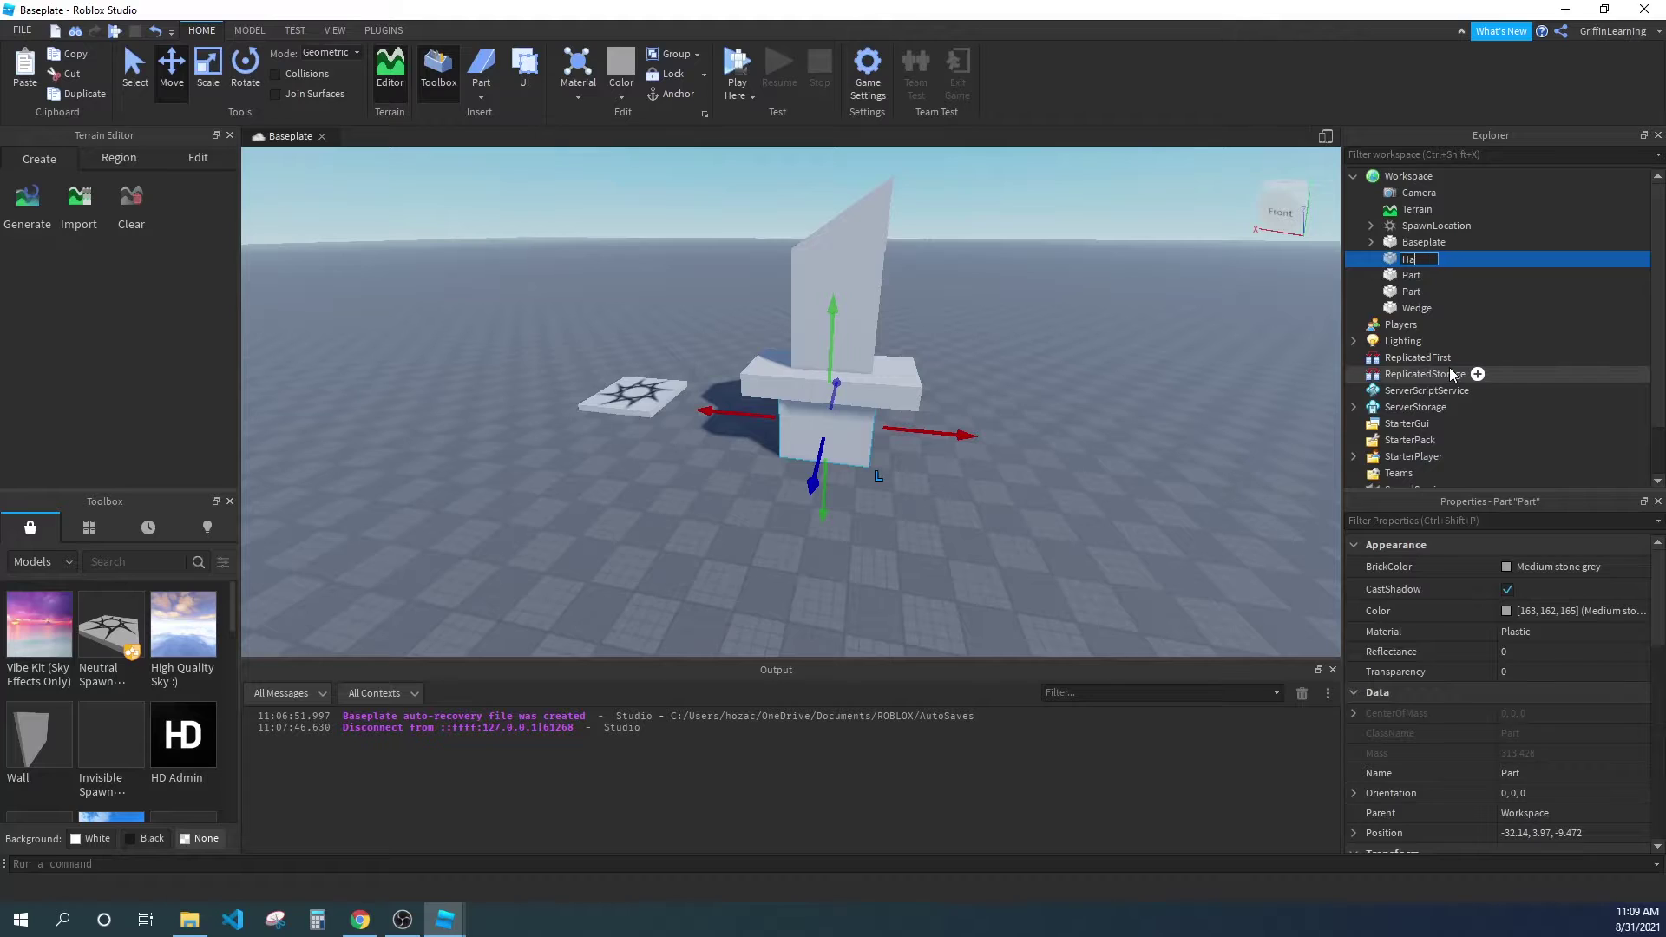
{"action": "key", "text": "Return"}
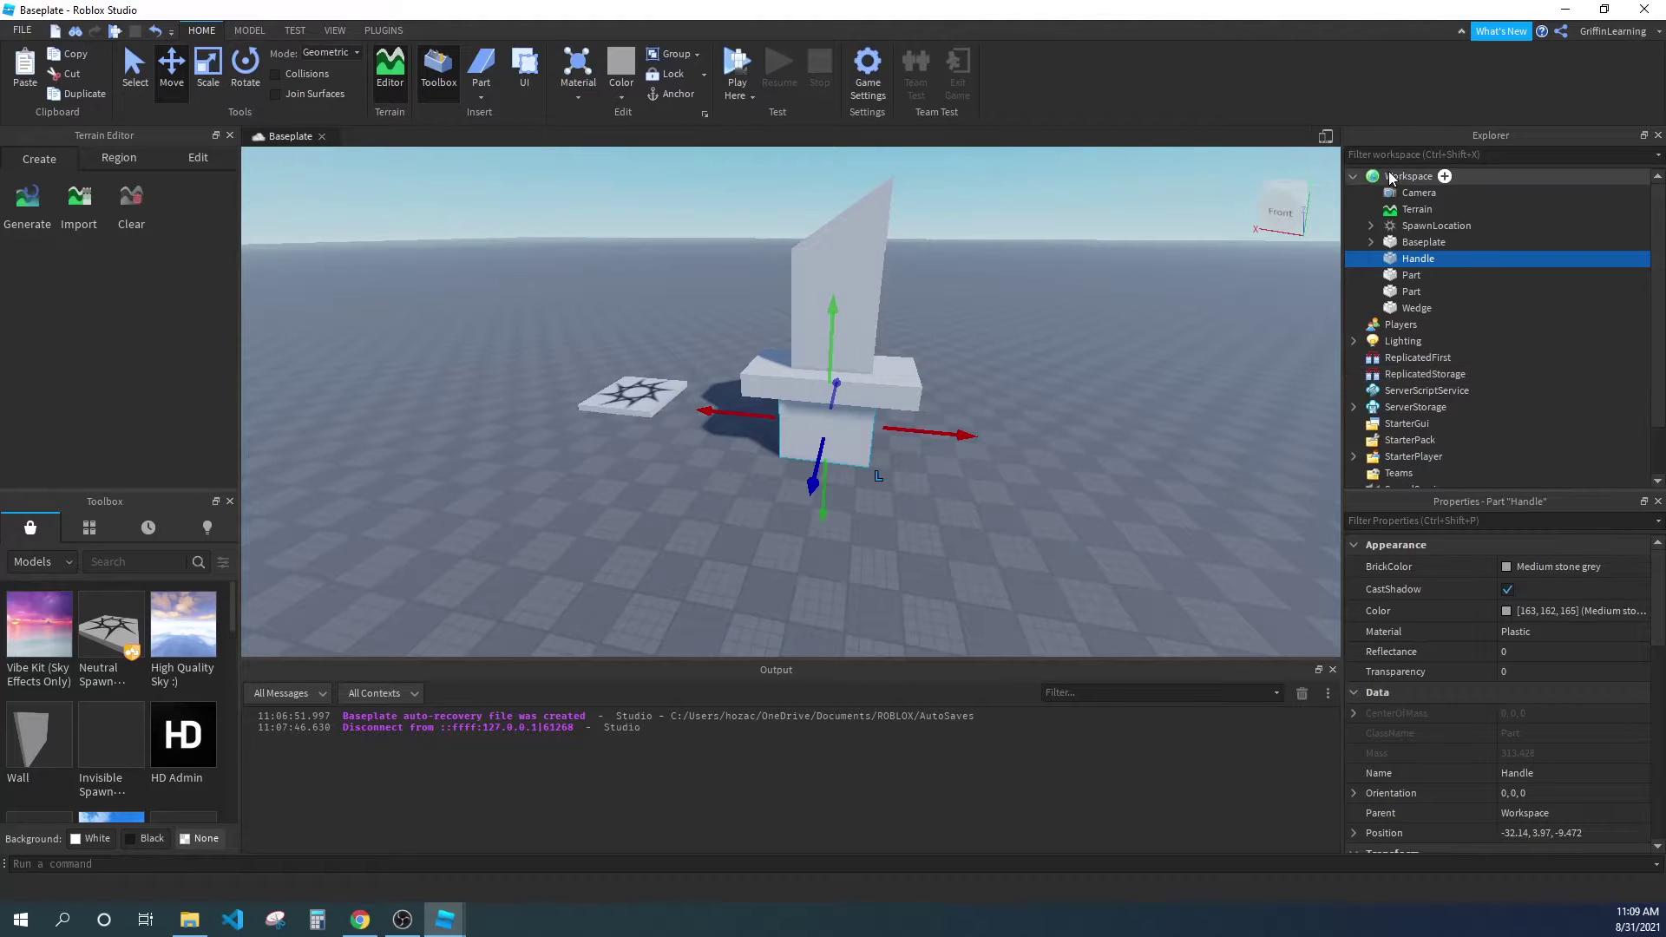
Insert a Tool object into the Workspace.
{"action": "left_click", "coordinate": [1446, 178]}
{"action": "type", "text": "tool"}
{"action": "key", "text": "Return"}
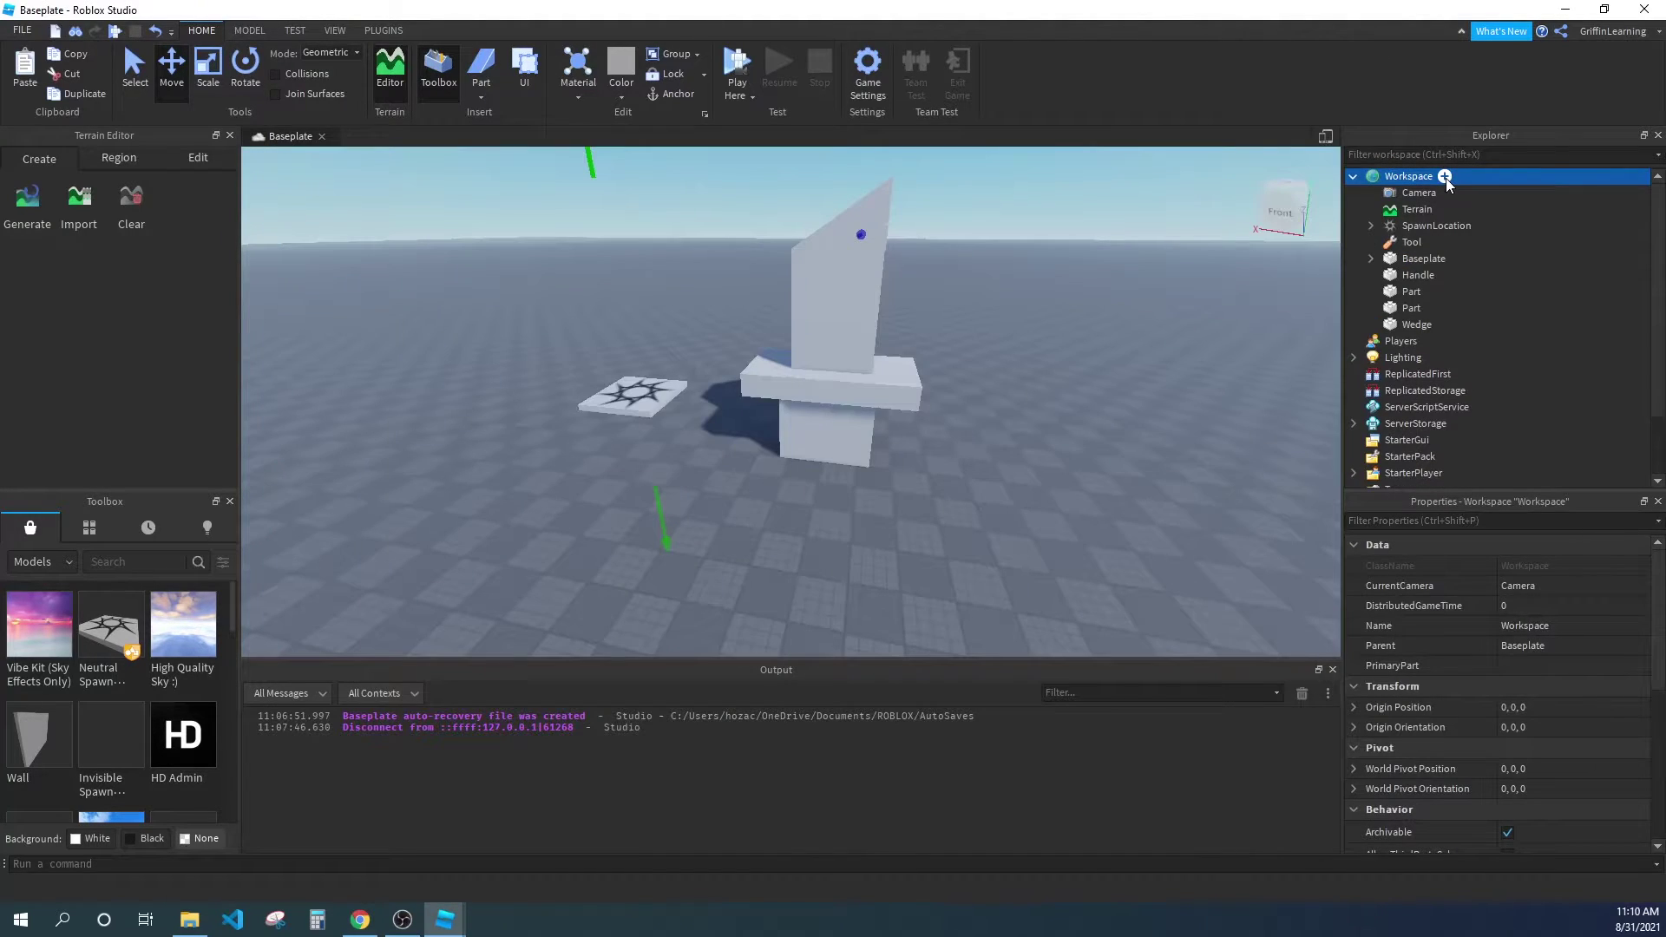
Place the Handle, both other blocks and the wedge inside the Tool, and rename the Tool as Knife.
{"action": "left_click_drag", "start_coordinate": [1474, 327], "coordinate": [1414, 263]}
{"action": "left_click_drag", "start_coordinate": [1507, 330], "coordinate": [1407, 243]}
{"action": "right_click", "coordinate": [1408, 243]}
{"action": "left_click", "coordinate": [1456, 351]}
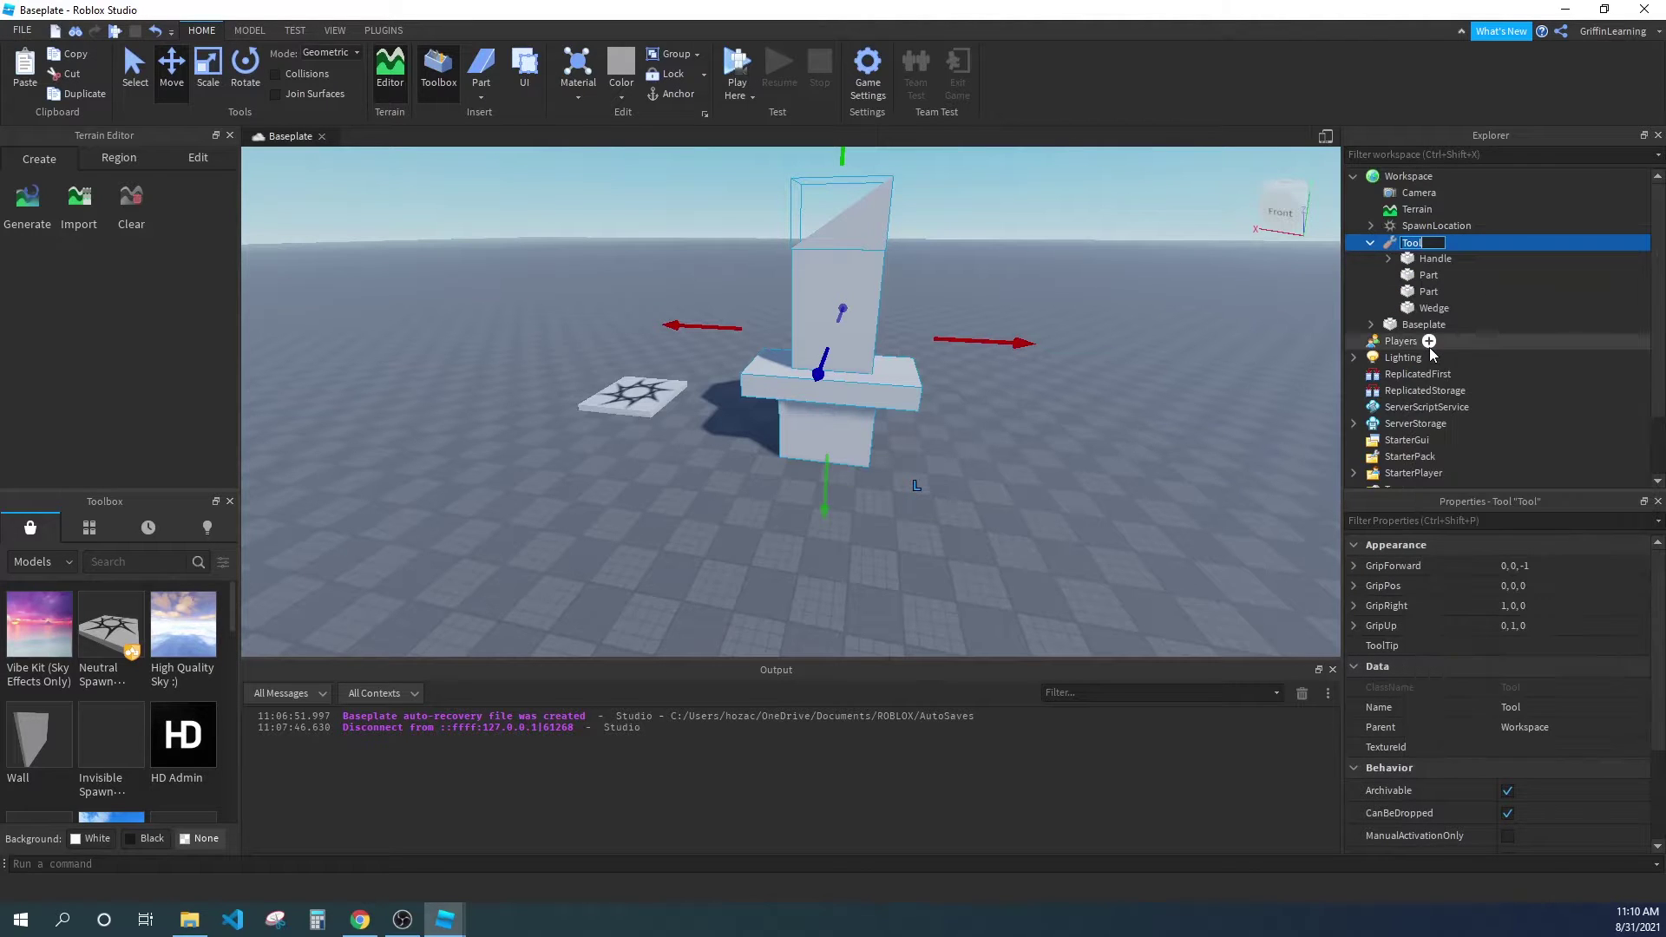
Examine the knife's blade, guard and handle from several angles and distances.
{"action": "right_click_drag", "start_coordinate": [924, 356], "coordinate": [905, 408]}
{"action": "key", "text": "w"}
{"action": "key", "text": "s"}
{"action": "scroll", "coordinate": [905, 408], "scroll_direction": "down", "scroll_amount": 1}
{"action": "key", "text": "w"}
{"action": "key", "text": "d"}
{"action": "right_click_drag", "start_coordinate": [1018, 399], "coordinate": [1018, 399]}
{"action": "key", "text": "a"}
{"action": "key", "text": "s"}
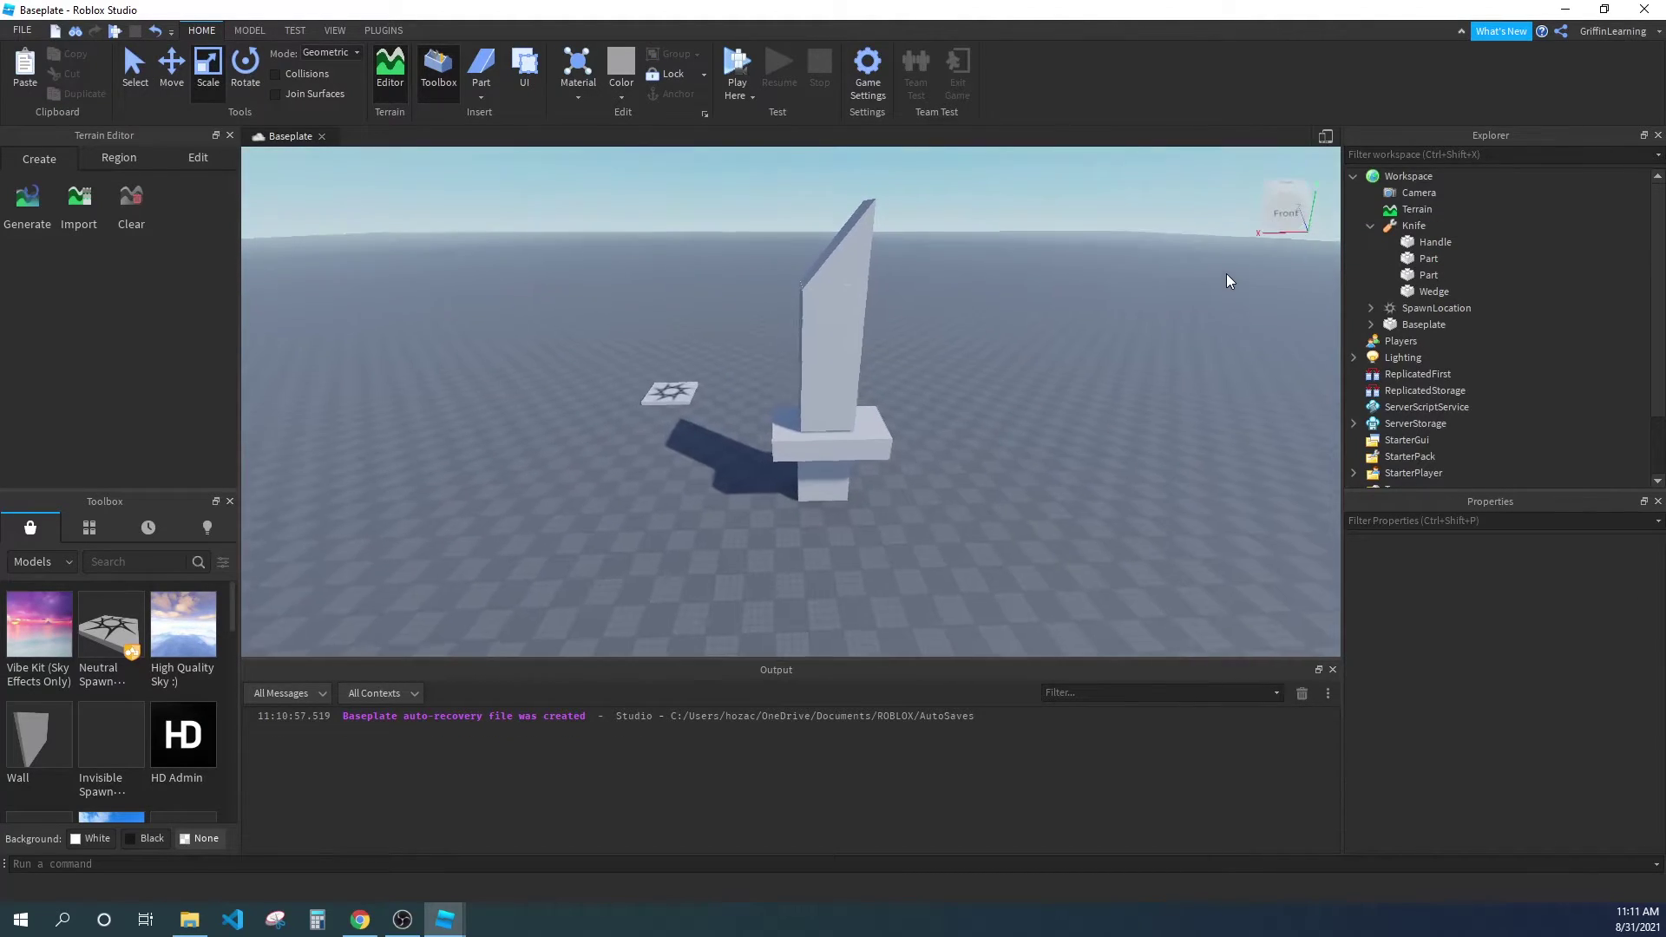
{"action": "key", "text": "w"}
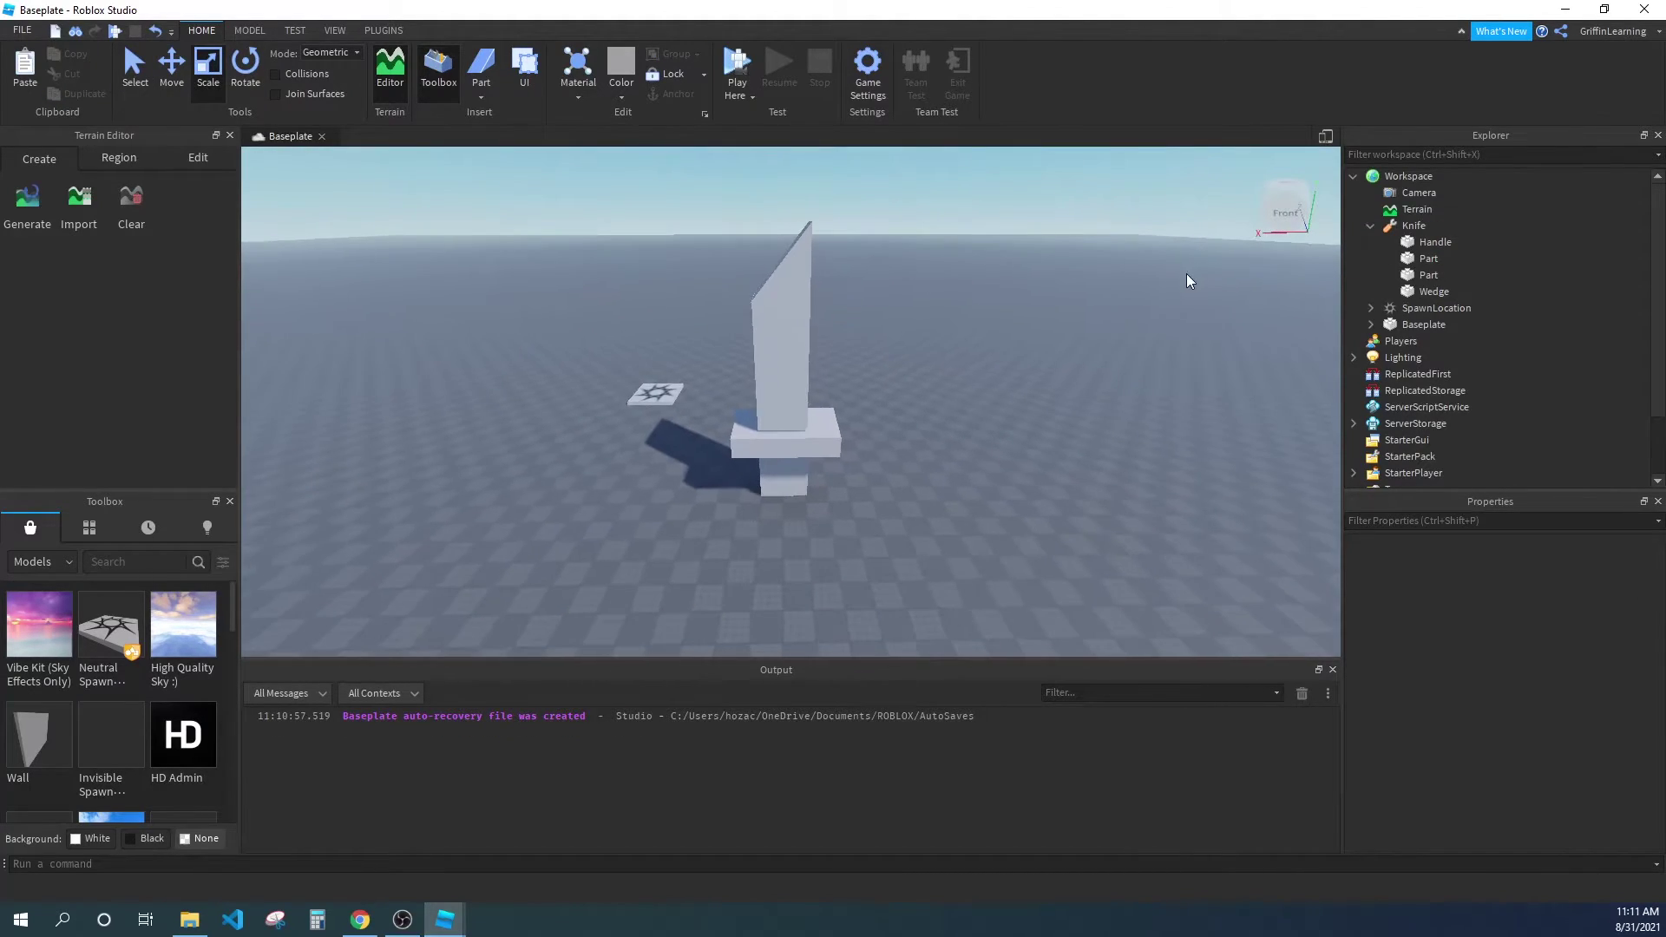
{"action": "key", "text": "d"}
{"action": "key", "text": "a"}
{"action": "right_click_drag", "start_coordinate": [1165, 262], "coordinate": [1165, 262]}
{"action": "key", "text": "w"}
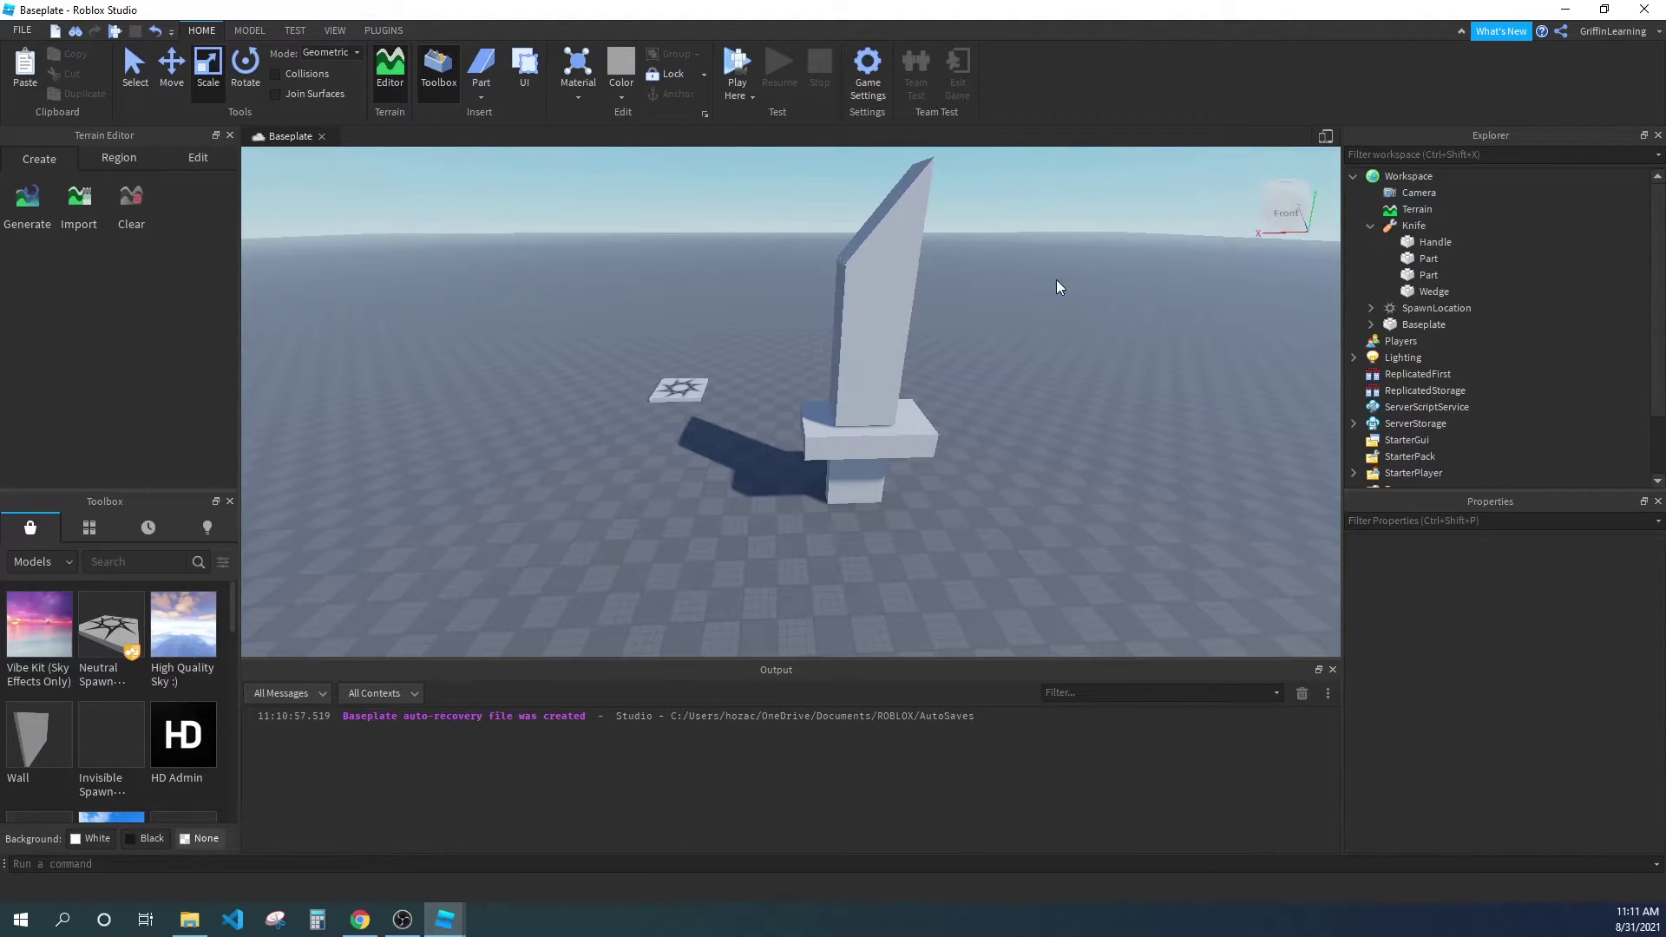
{"action": "key", "text": "d"}
{"action": "right_click_drag", "start_coordinate": [1088, 349], "coordinate": [1088, 349]}
{"action": "key", "text": "w"}
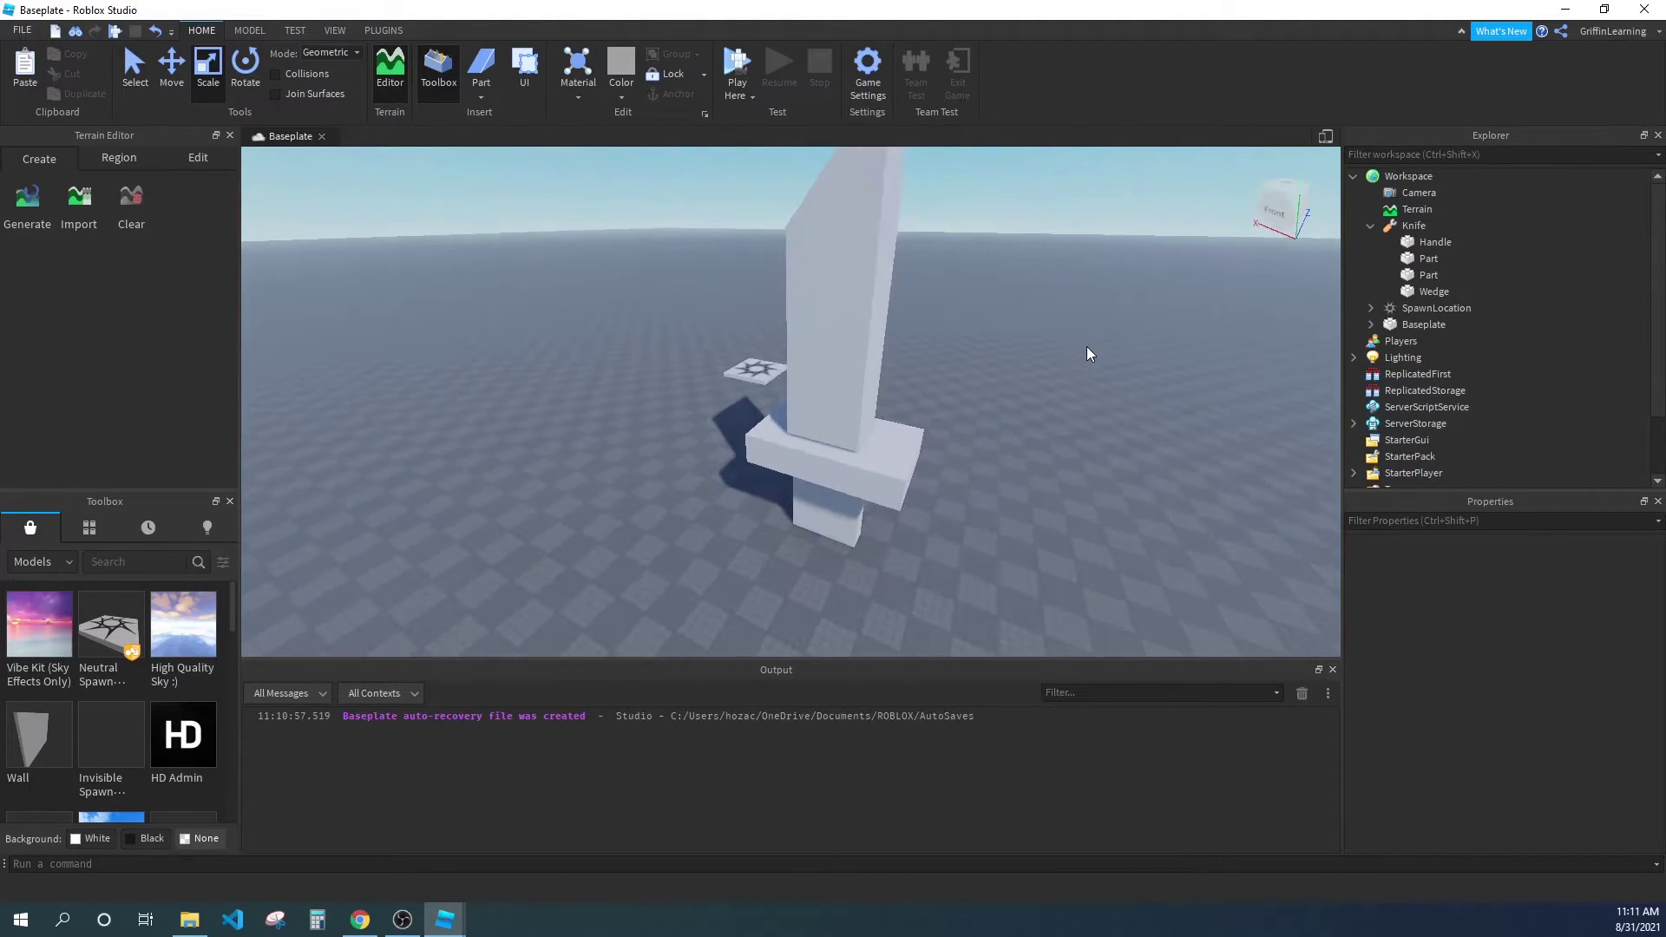
Create a Weld constraint from the tall blade block to the Handle.
{"action": "left_click", "coordinate": [1427, 242]}
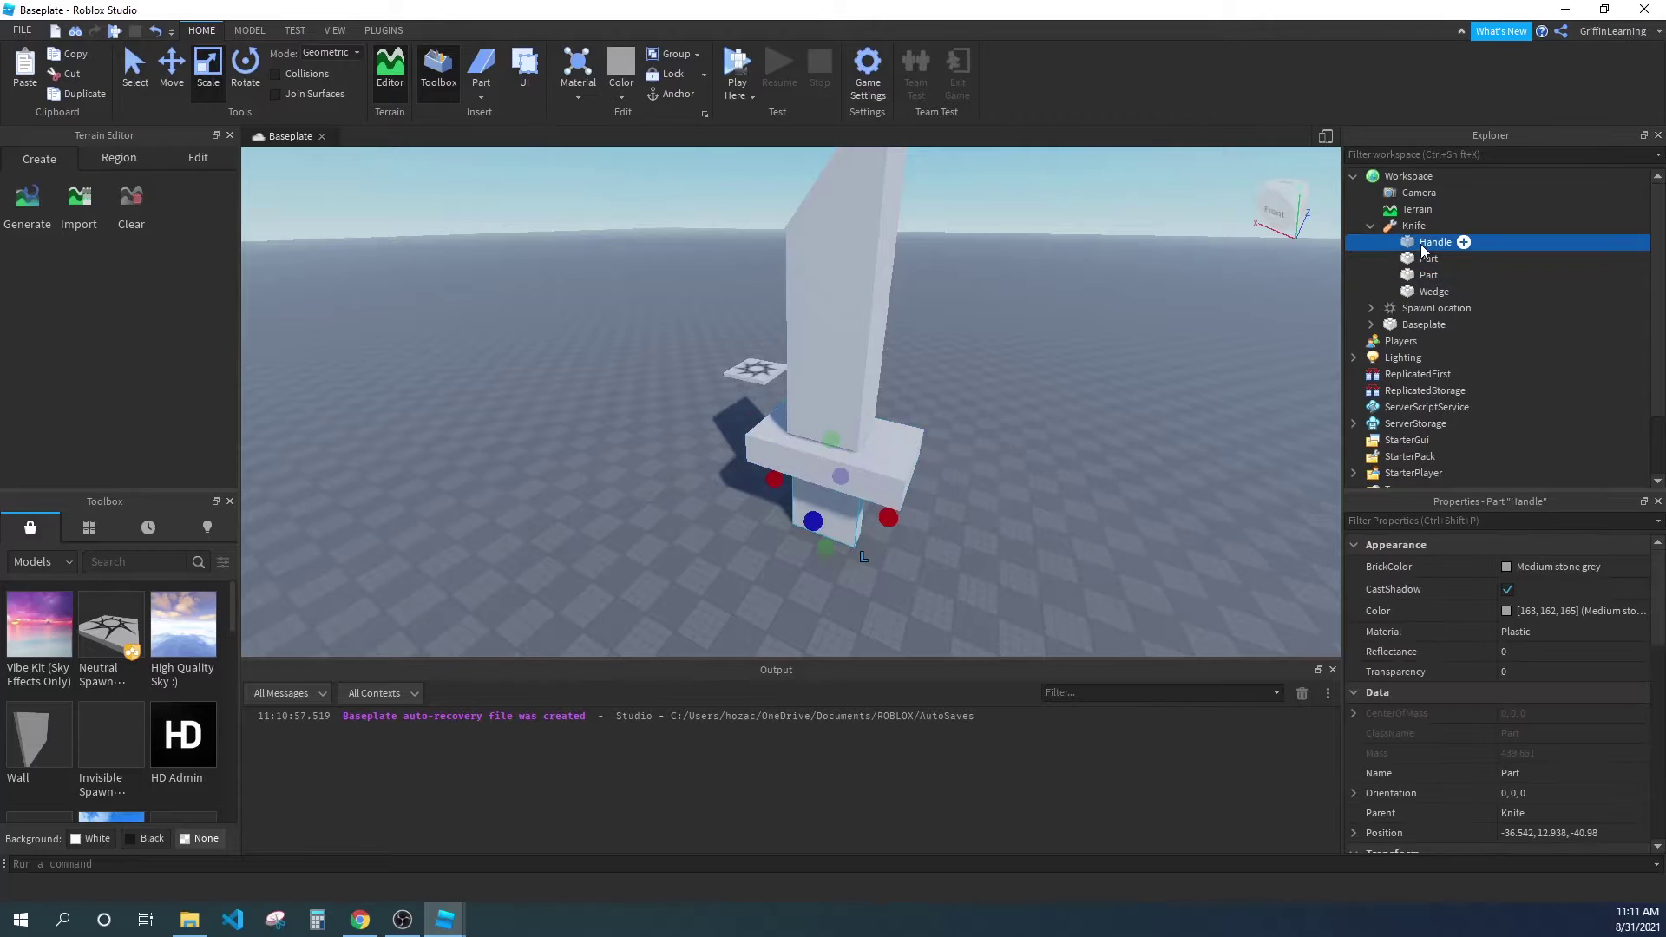
{"action": "left_click", "coordinate": [1430, 258]}
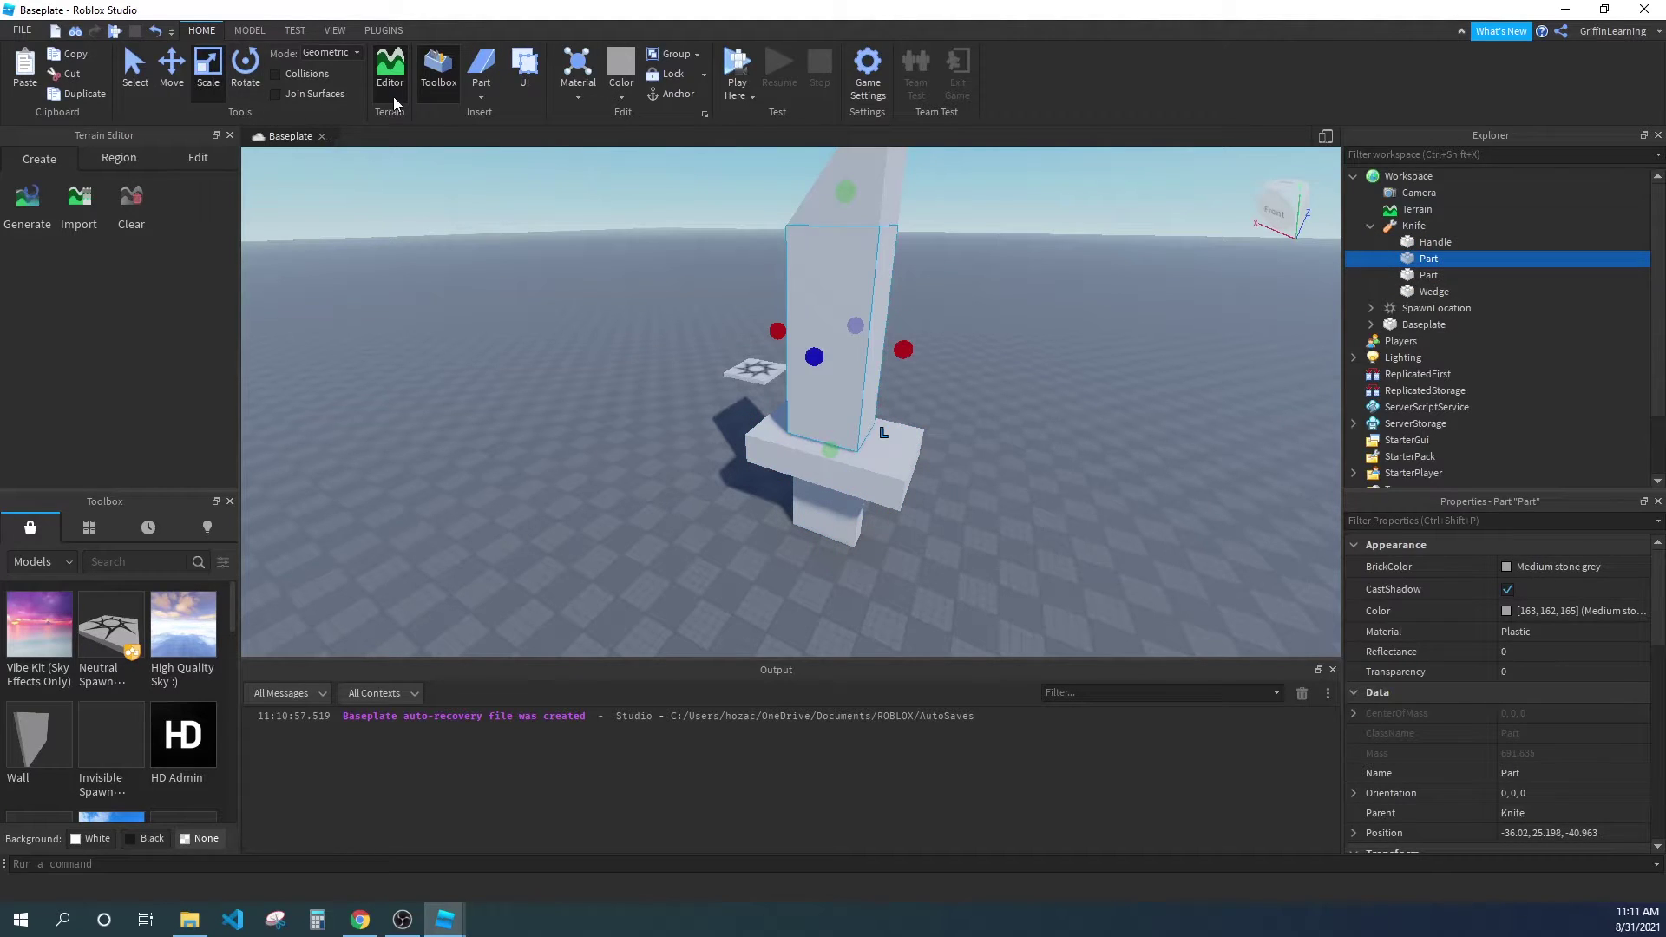
{"action": "left_click", "coordinate": [248, 30]}
{"action": "left_click", "coordinate": [888, 92]}
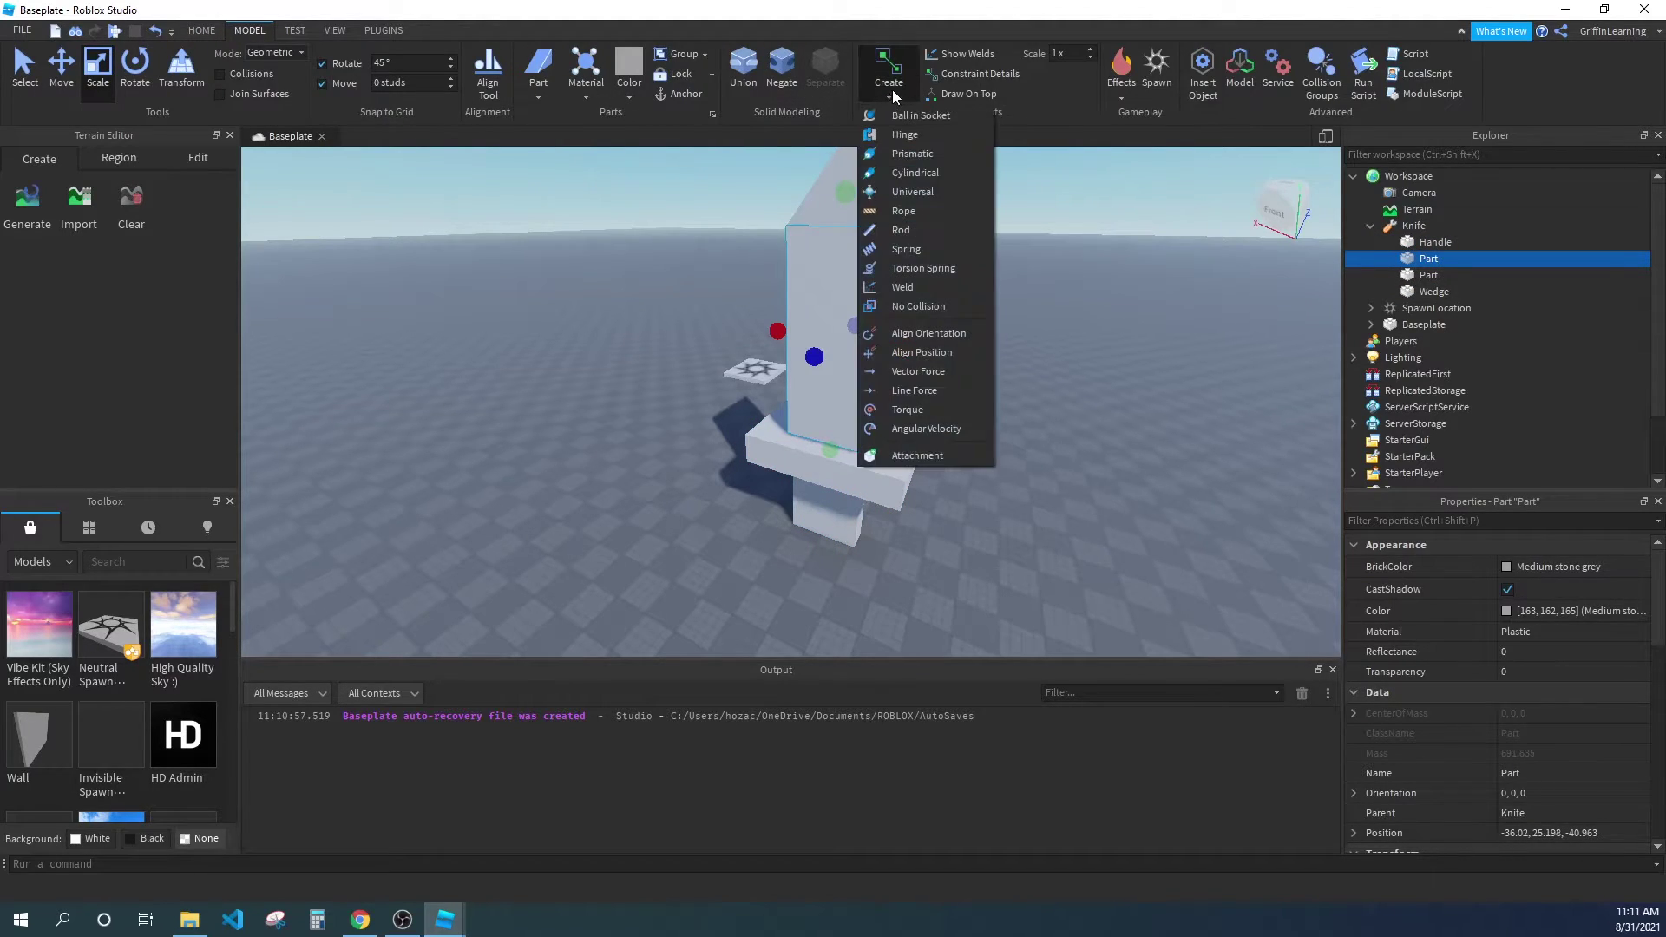
{"action": "left_click", "coordinate": [903, 294]}
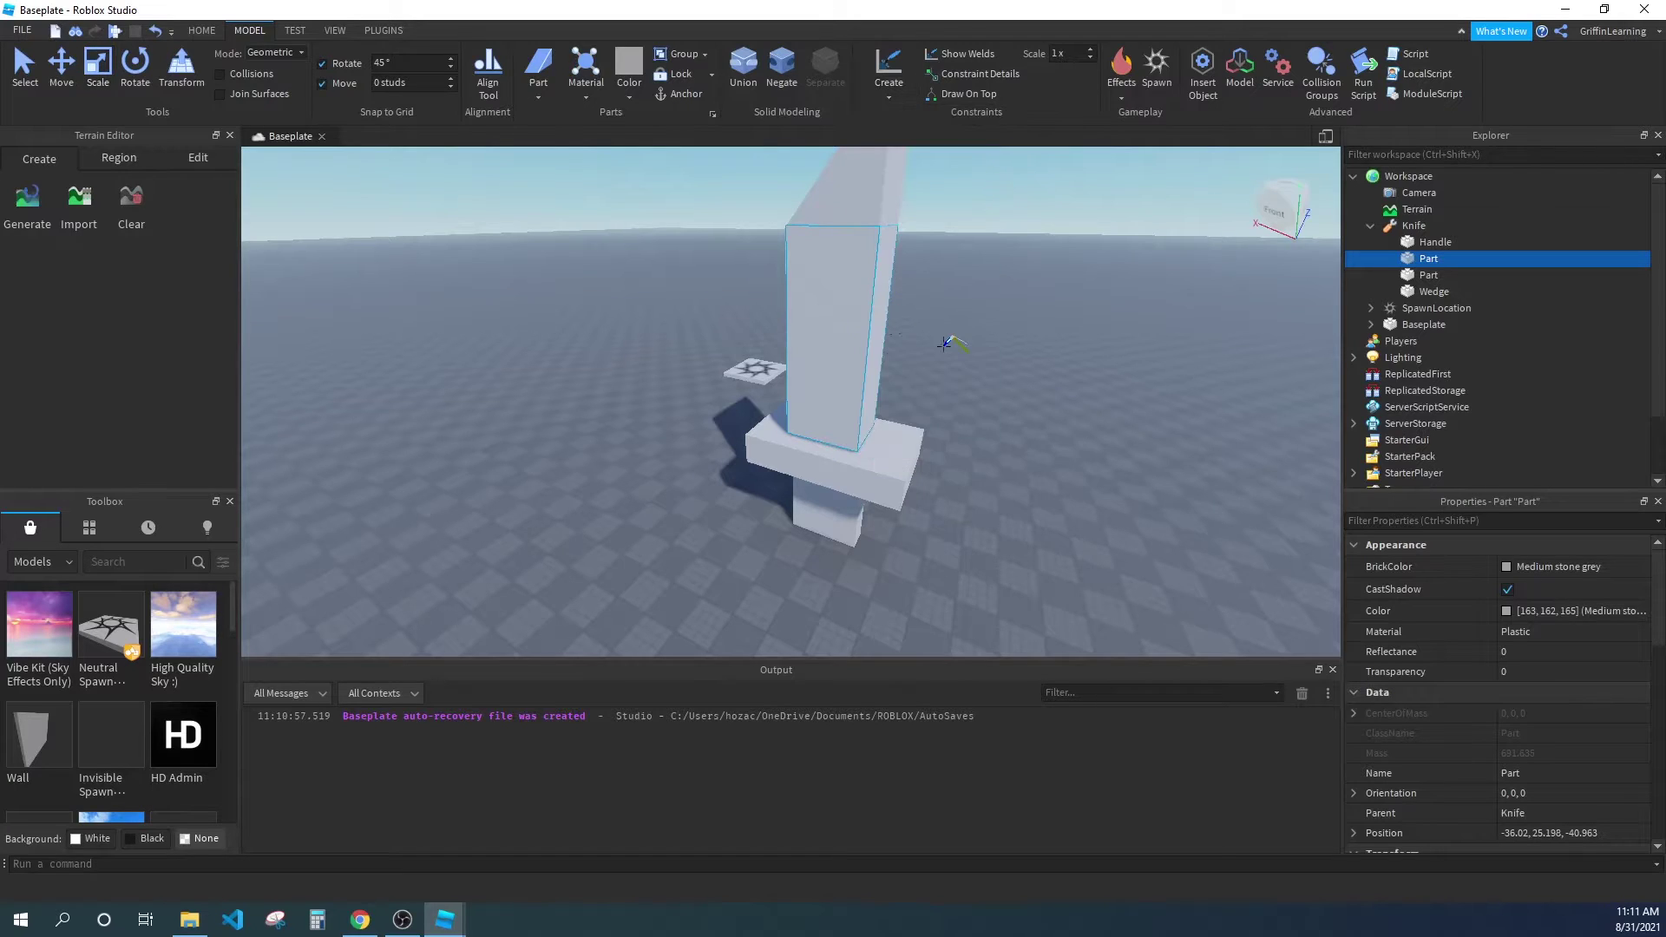
{"action": "key", "text": "w"}
{"action": "right_click_drag", "start_coordinate": [980, 373], "coordinate": [979, 380]}
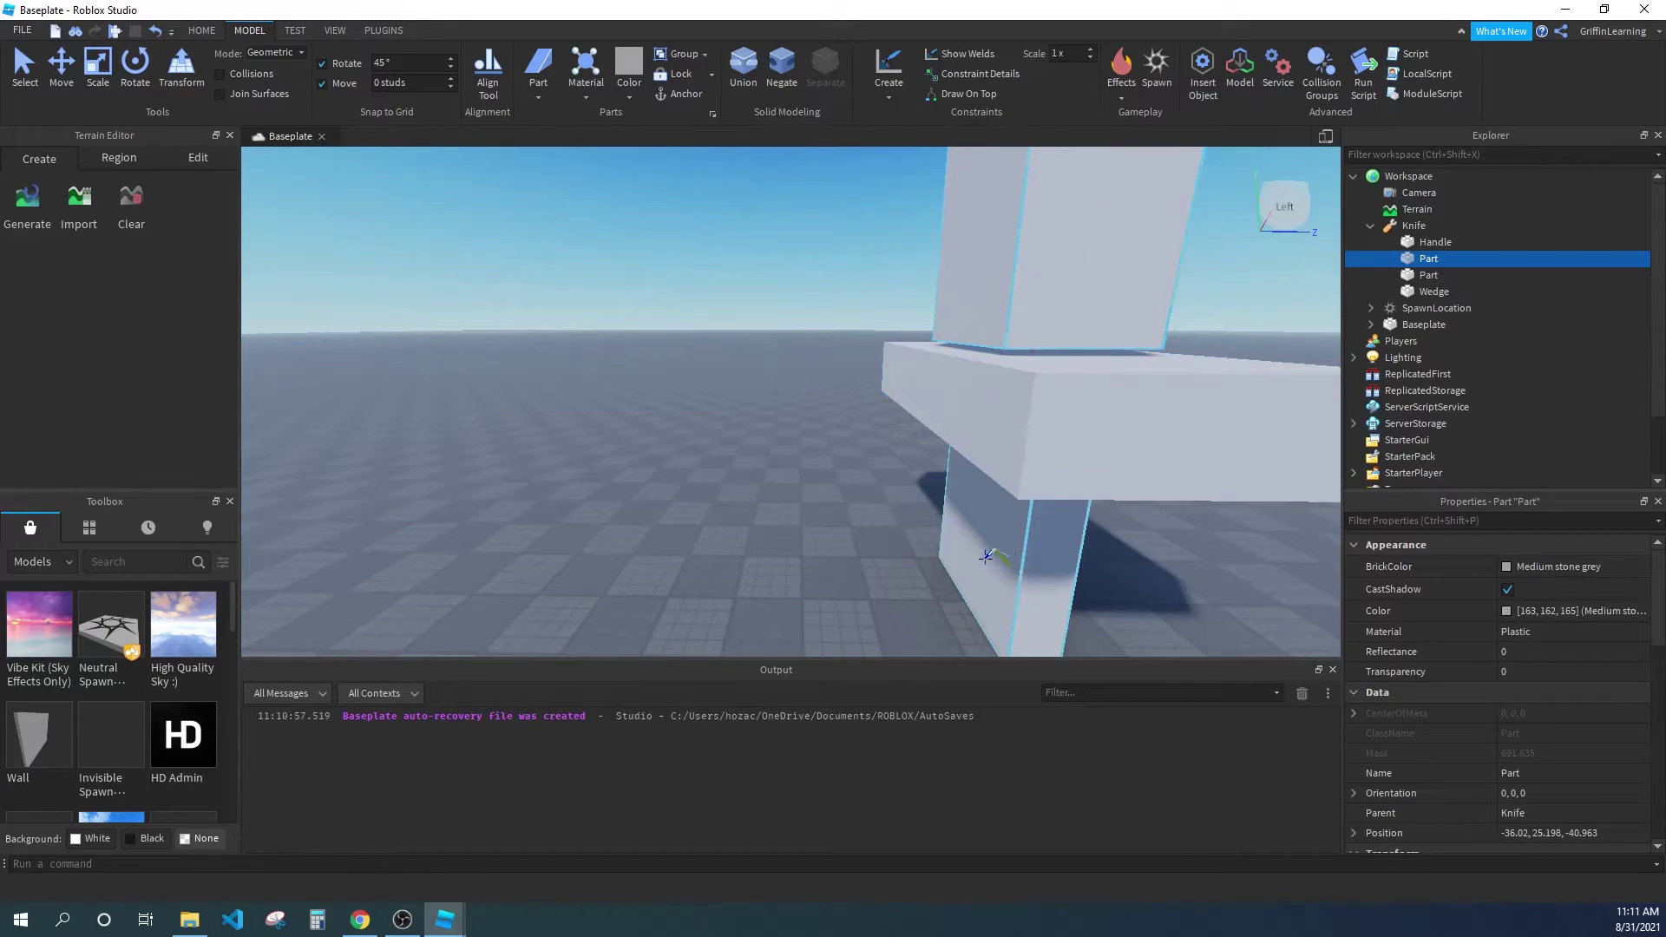
{"action": "left_click", "coordinate": [1029, 570]}
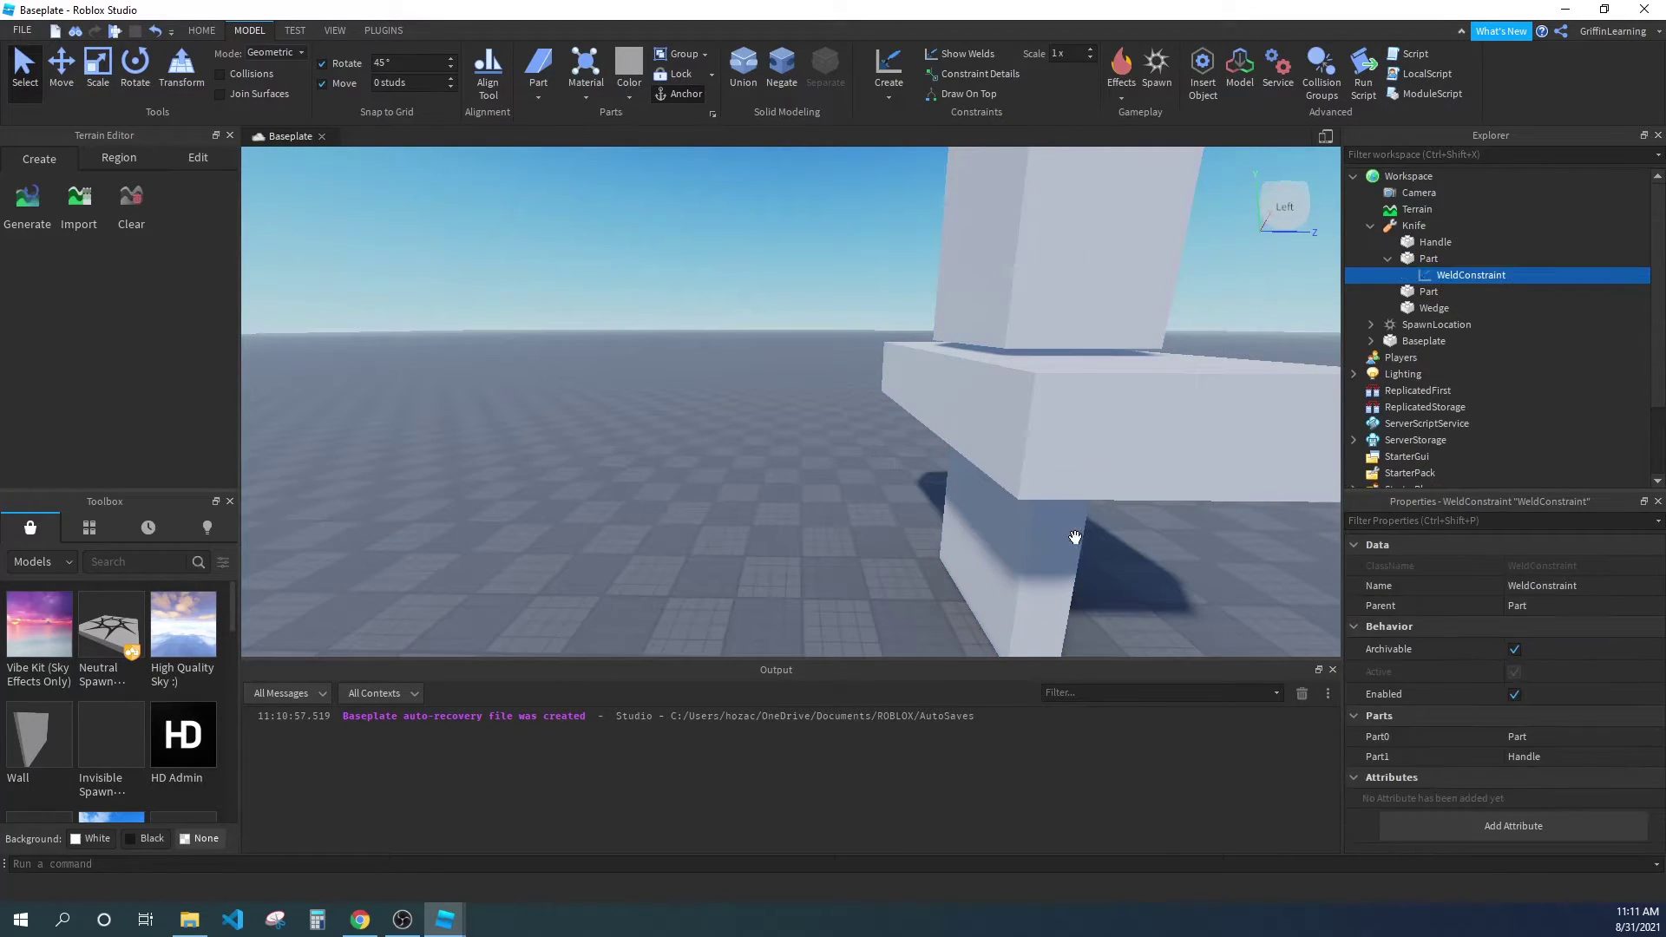
Create Weld constraints to the Handle from the wide guard block and from the wedge.
{"action": "left_click", "coordinate": [1419, 293]}
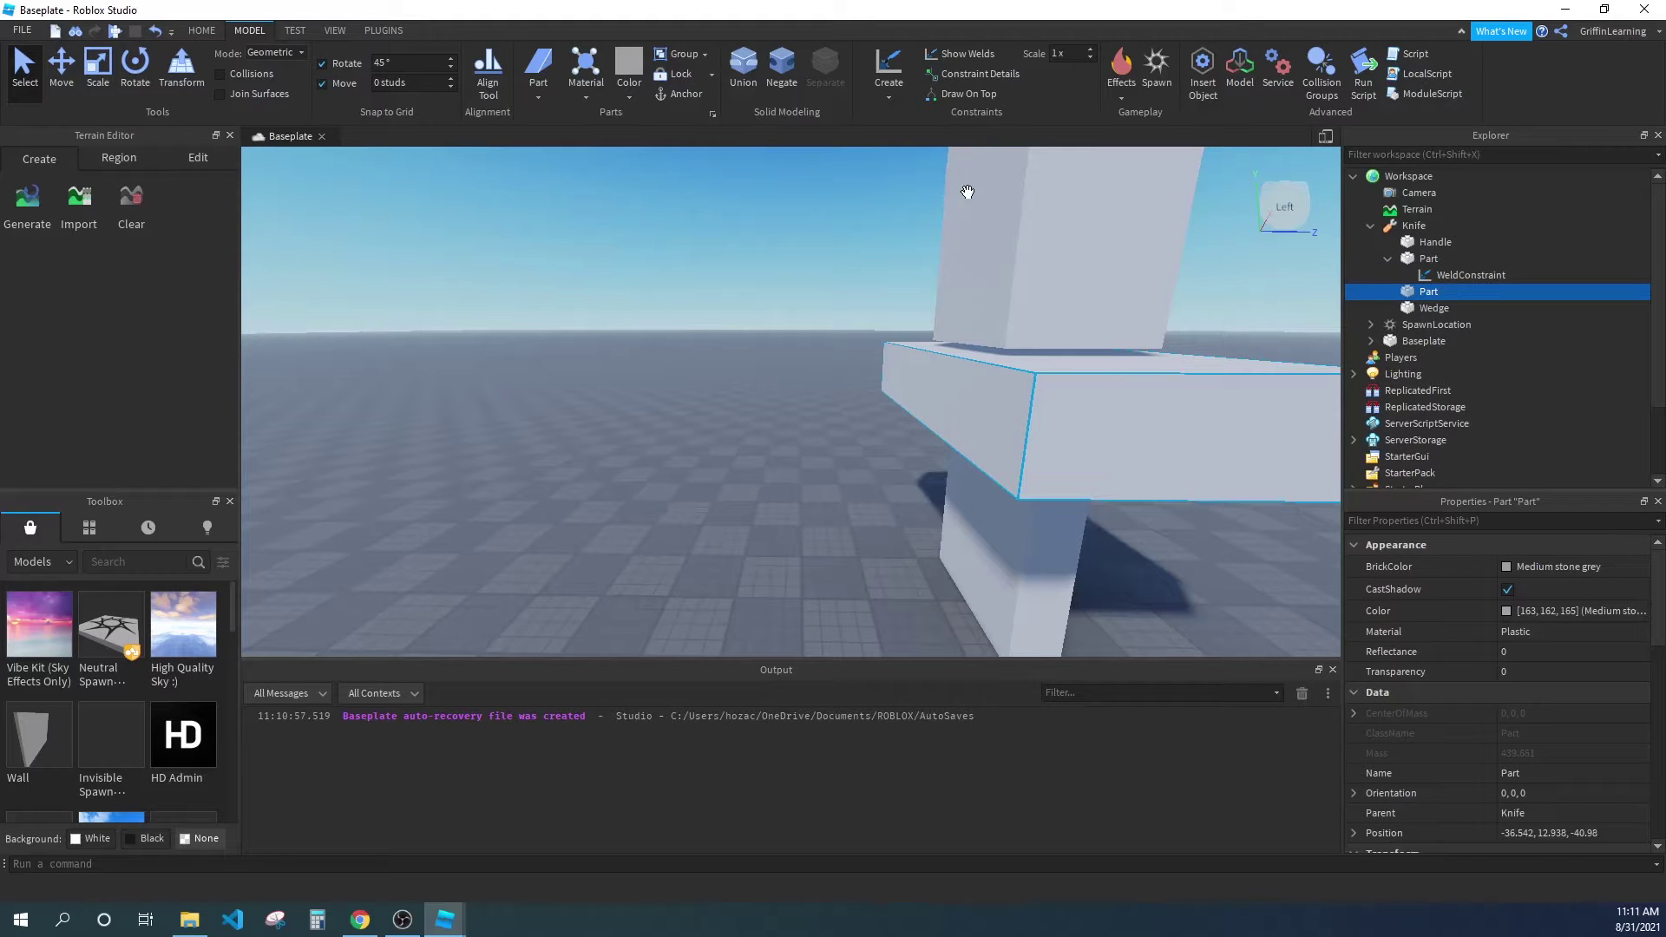
{"action": "left_click", "coordinate": [893, 99]}
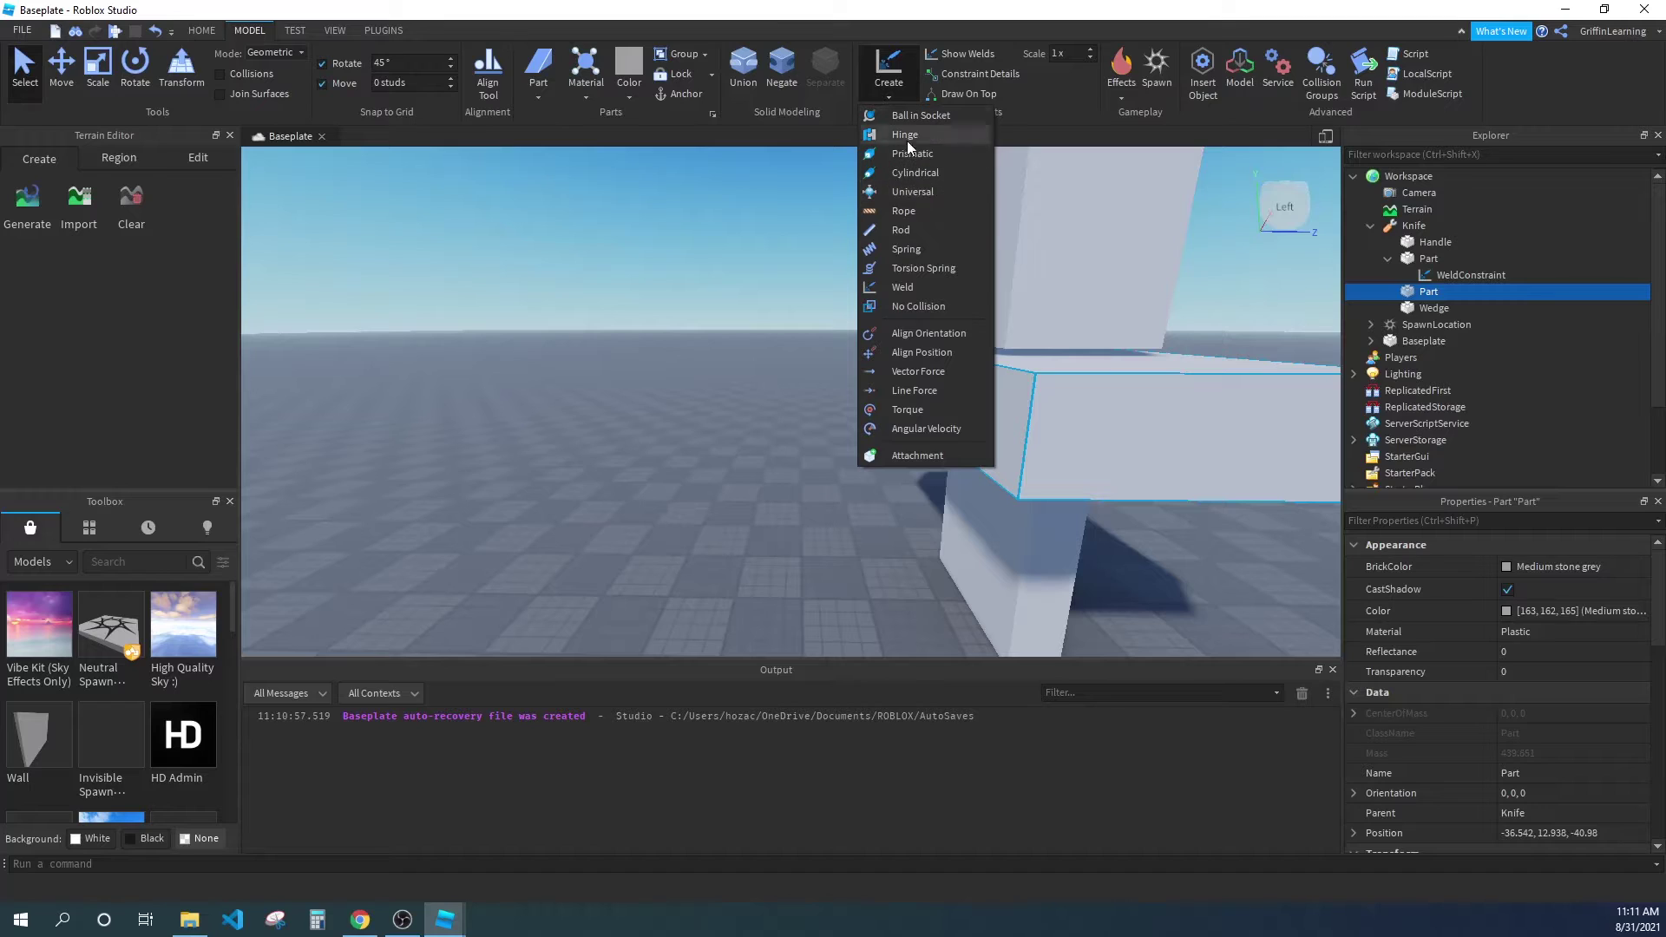
{"action": "left_click", "coordinate": [932, 269]}
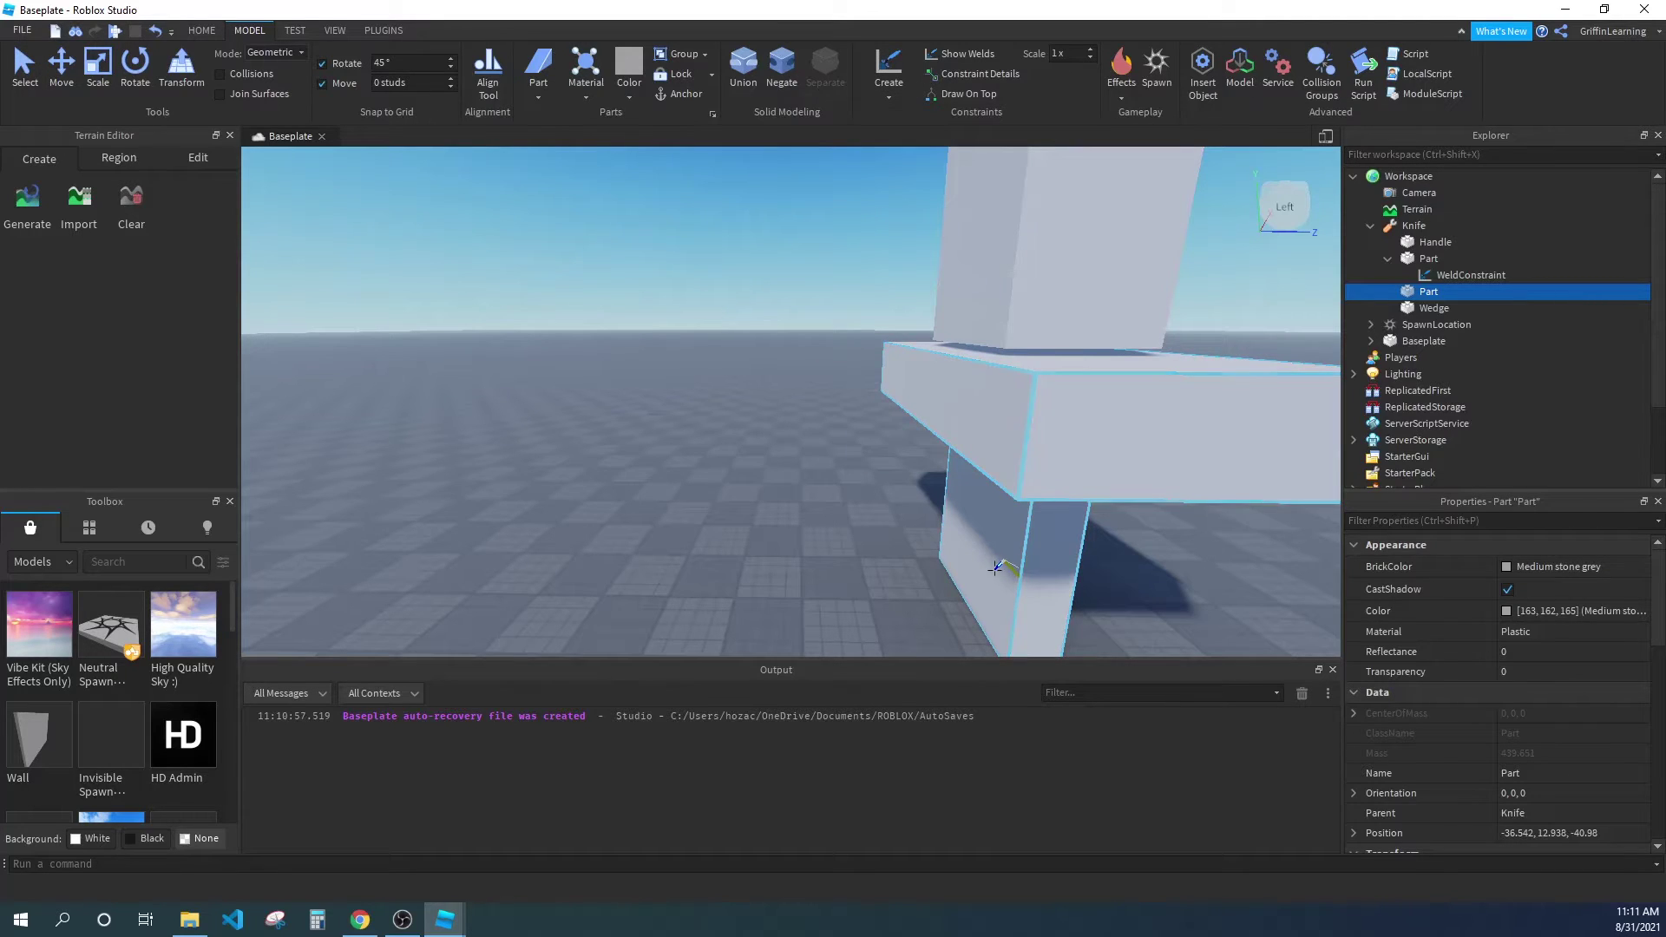
{"action": "left_click", "coordinate": [996, 568]}
{"action": "left_click", "coordinate": [1419, 325]}
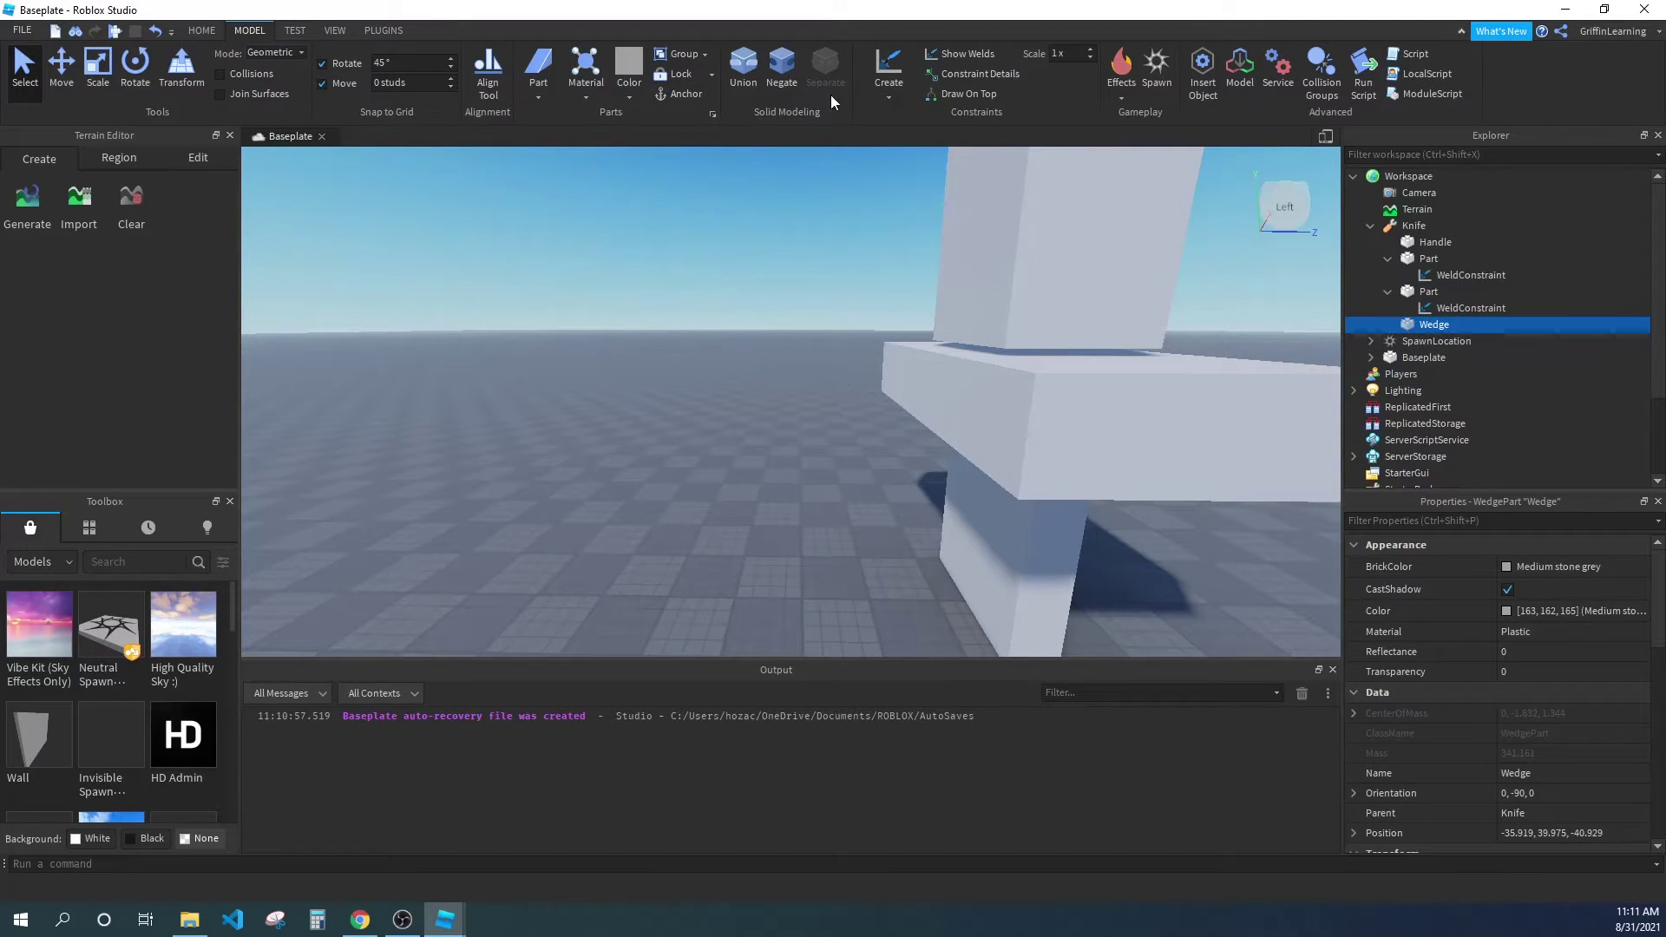
{"action": "left_click", "coordinate": [996, 548]}
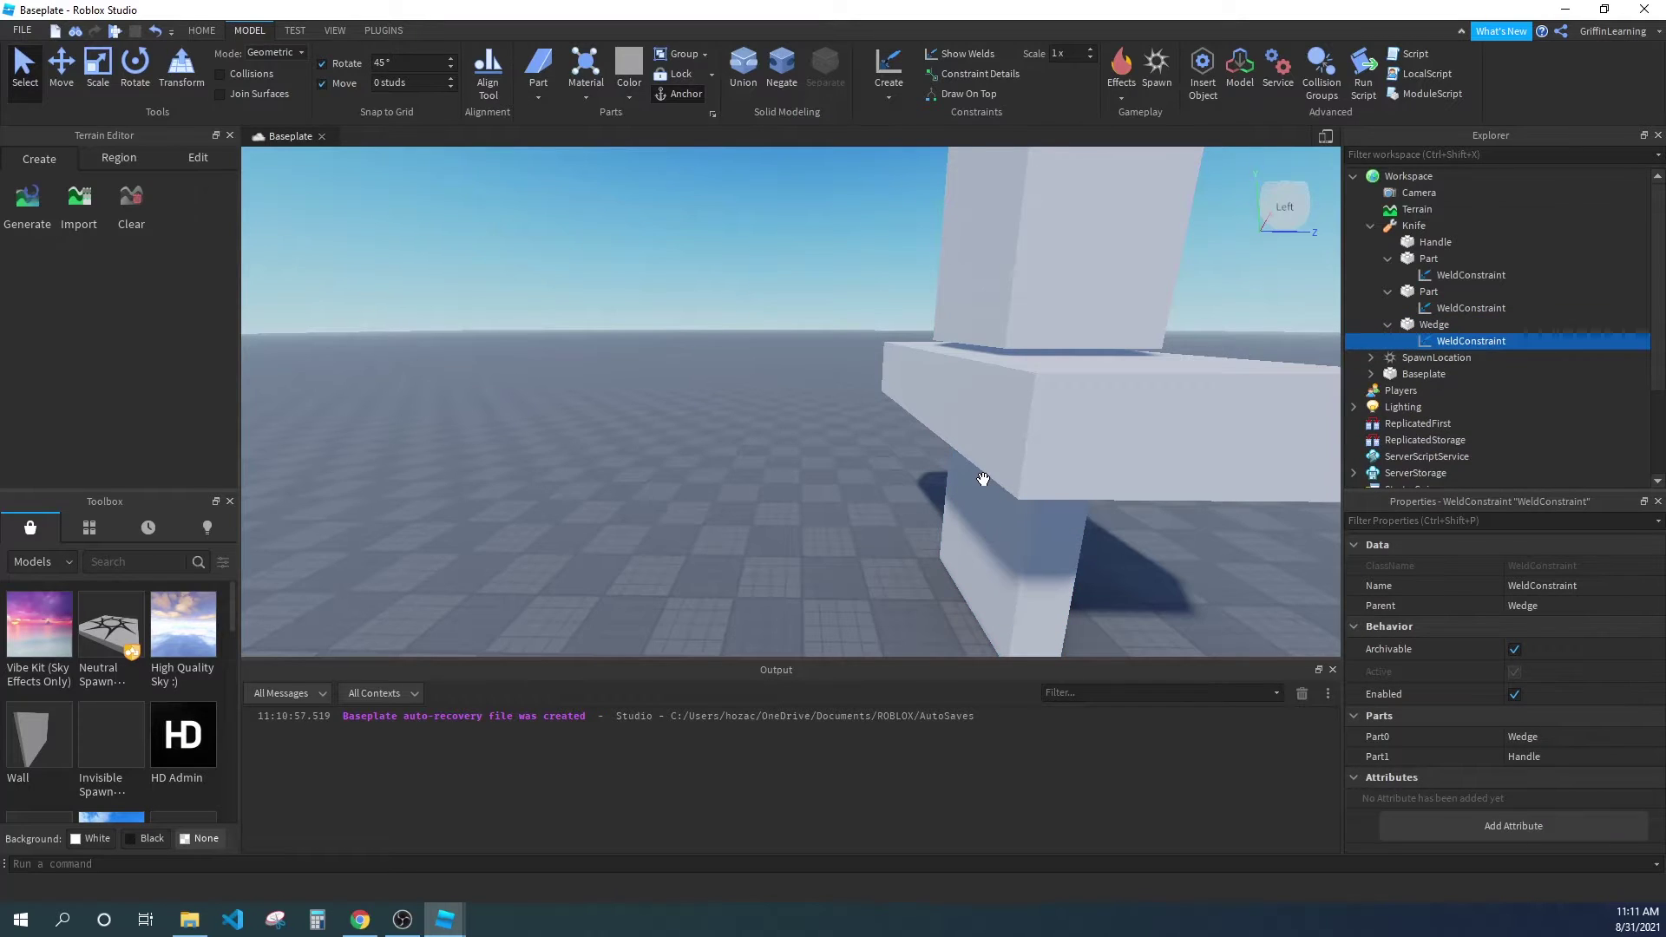
{"action": "scroll", "coordinate": [983, 478], "scroll_direction": "down", "scroll_amount": 5}
{"action": "right_click_drag", "start_coordinate": [982, 478], "coordinate": [1012, 331]}
{"action": "scroll", "coordinate": [1013, 331], "scroll_direction": "up", "scroll_amount": 2}
{"action": "left_click_drag", "start_coordinate": [1022, 289], "coordinate": [767, 628]}
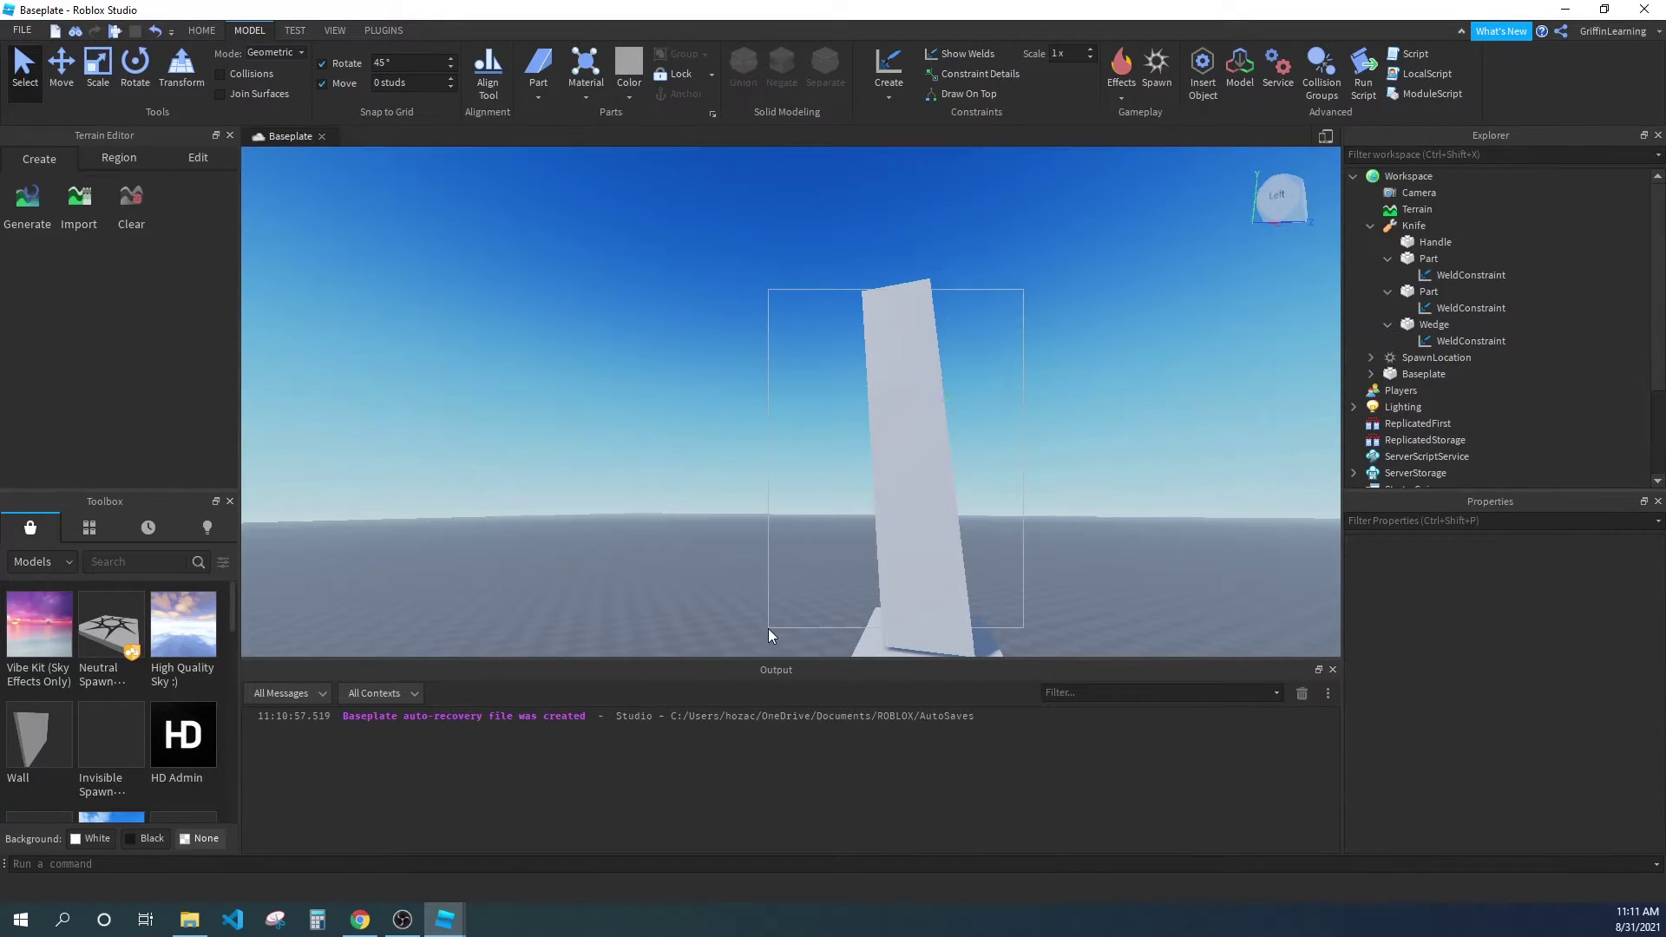
{"action": "right_click_drag", "start_coordinate": [894, 593], "coordinate": [893, 595]}
{"action": "left_click", "coordinate": [800, 552]}
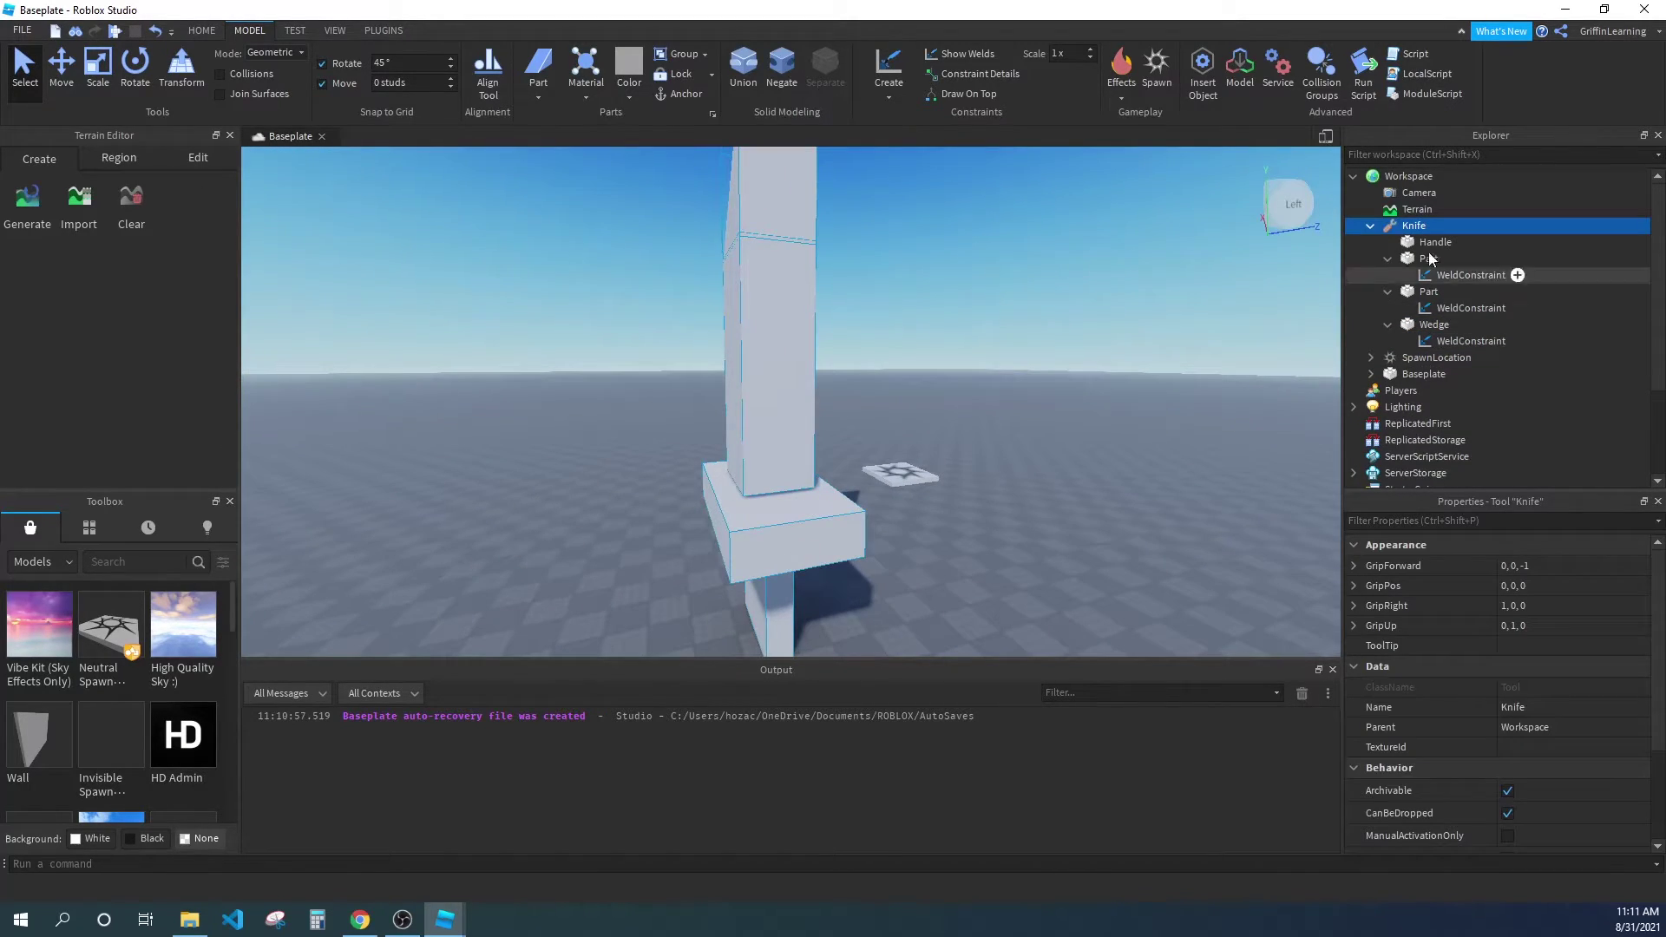
{"action": "left_click", "coordinate": [1403, 263]}
{"action": "left_click", "coordinate": [1417, 295], "text": "ctrl"}
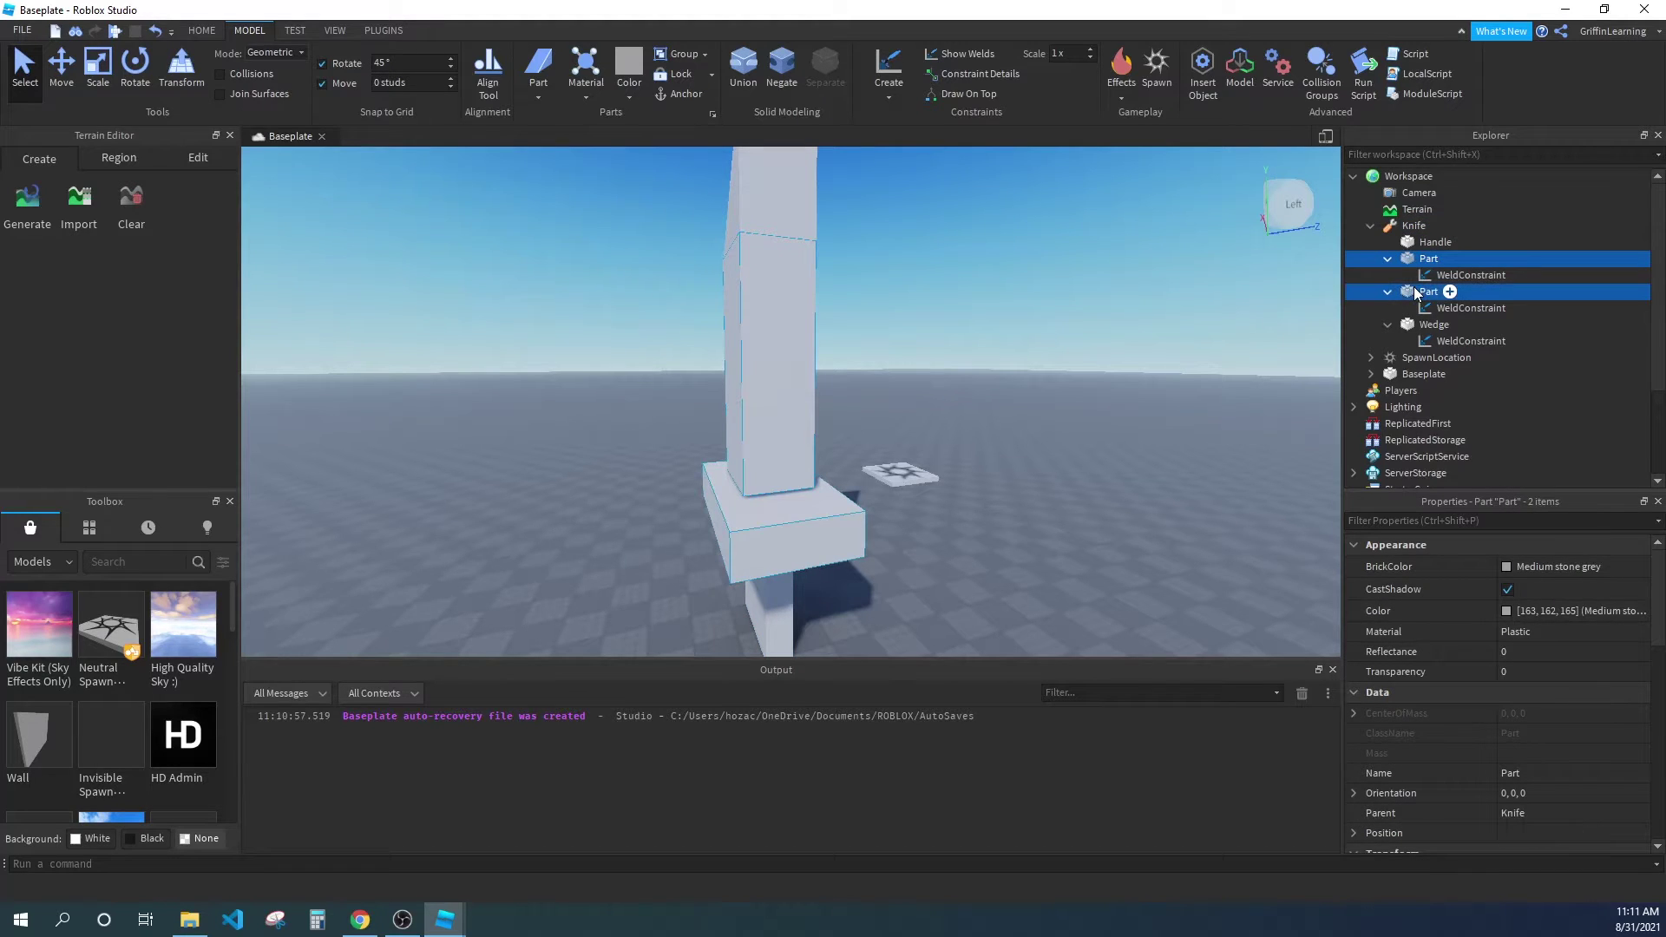
{"action": "left_click", "coordinate": [1409, 293]}
Select the tall blade block and the wedge together and move them down onto the guard block.
{"action": "left_click", "coordinate": [1419, 261]}
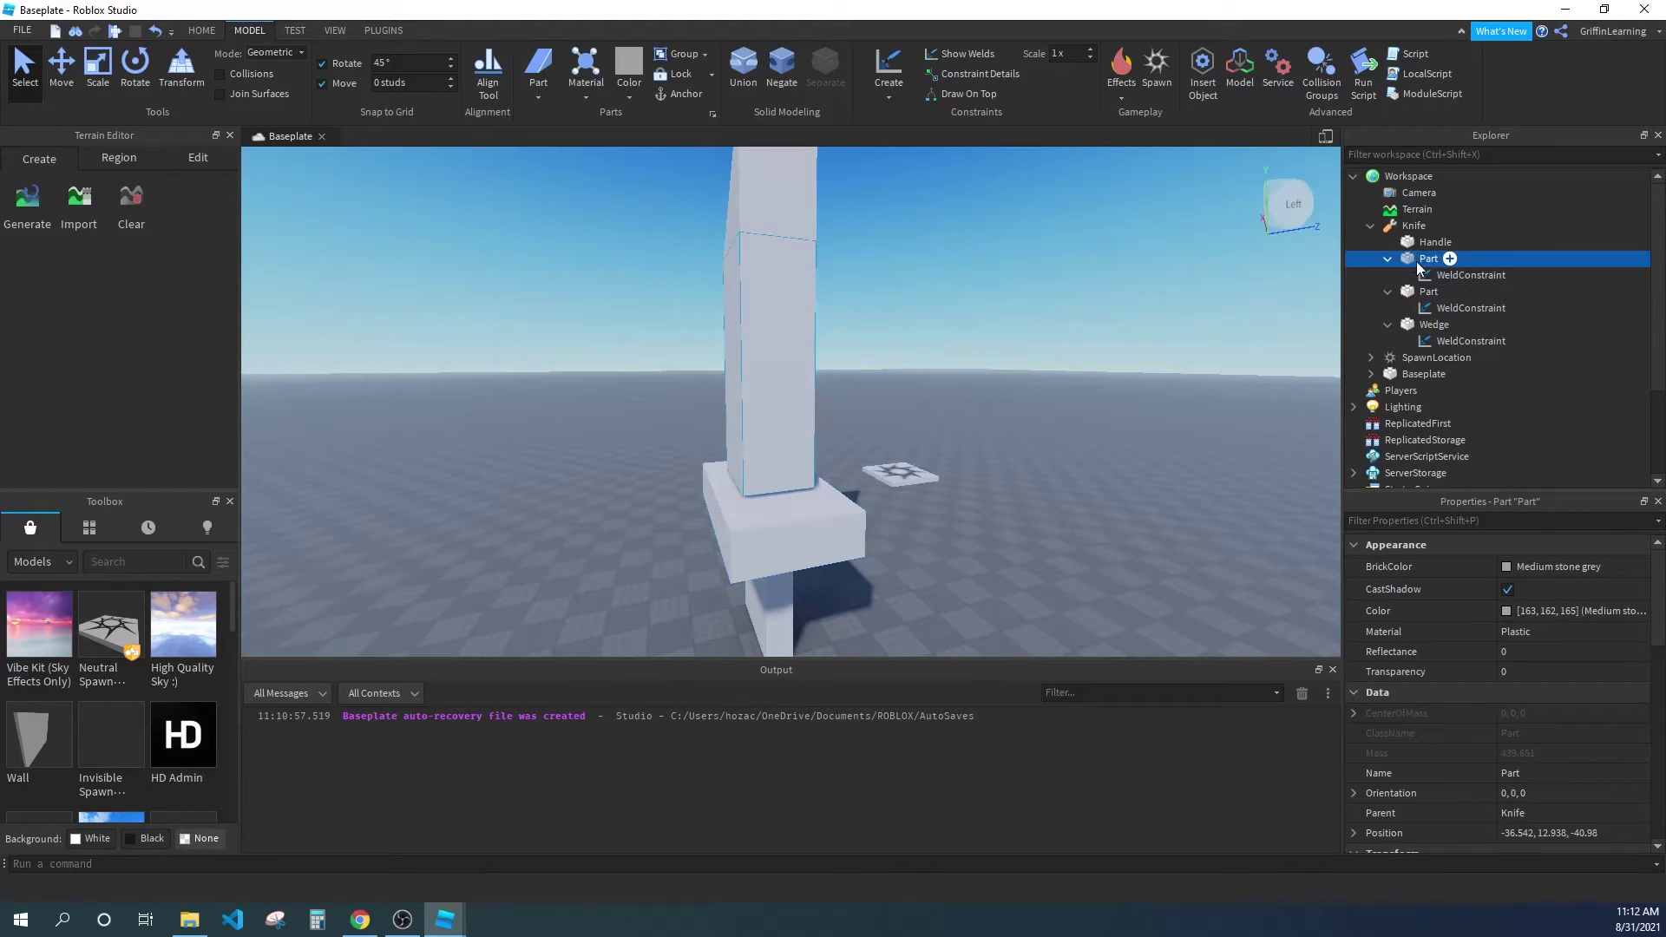
{"action": "left_click", "coordinate": [1418, 321], "text": "ctrl"}
{"action": "left_click", "coordinate": [67, 78]}
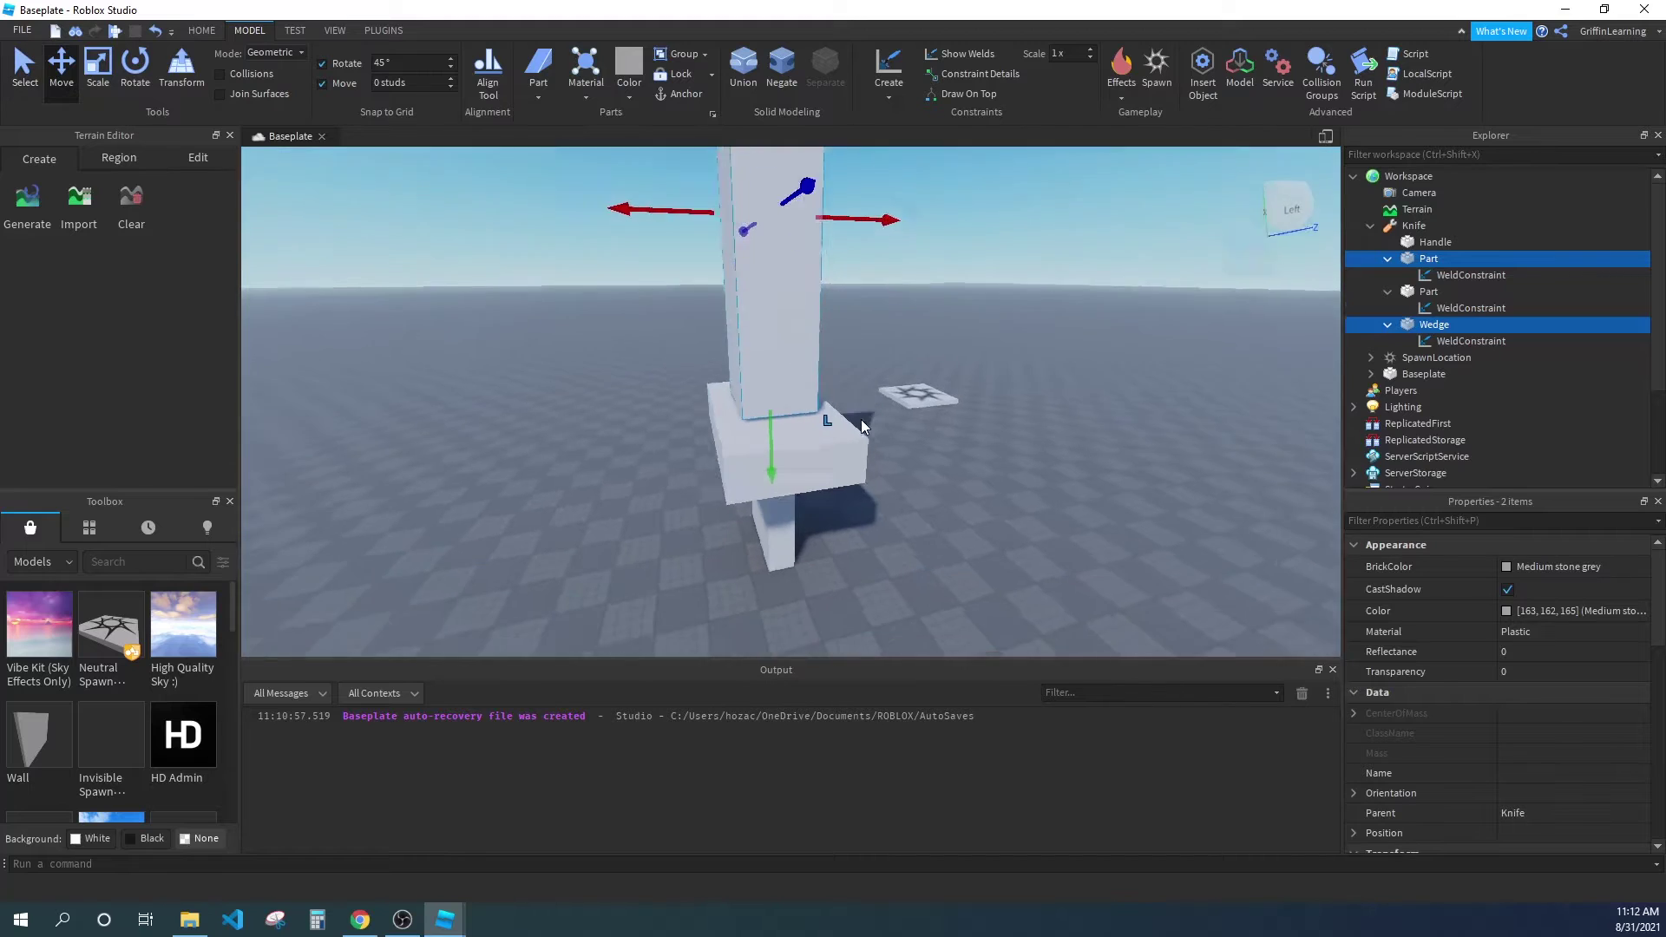
{"action": "scroll", "coordinate": [861, 419], "scroll_direction": "down", "scroll_amount": 8}
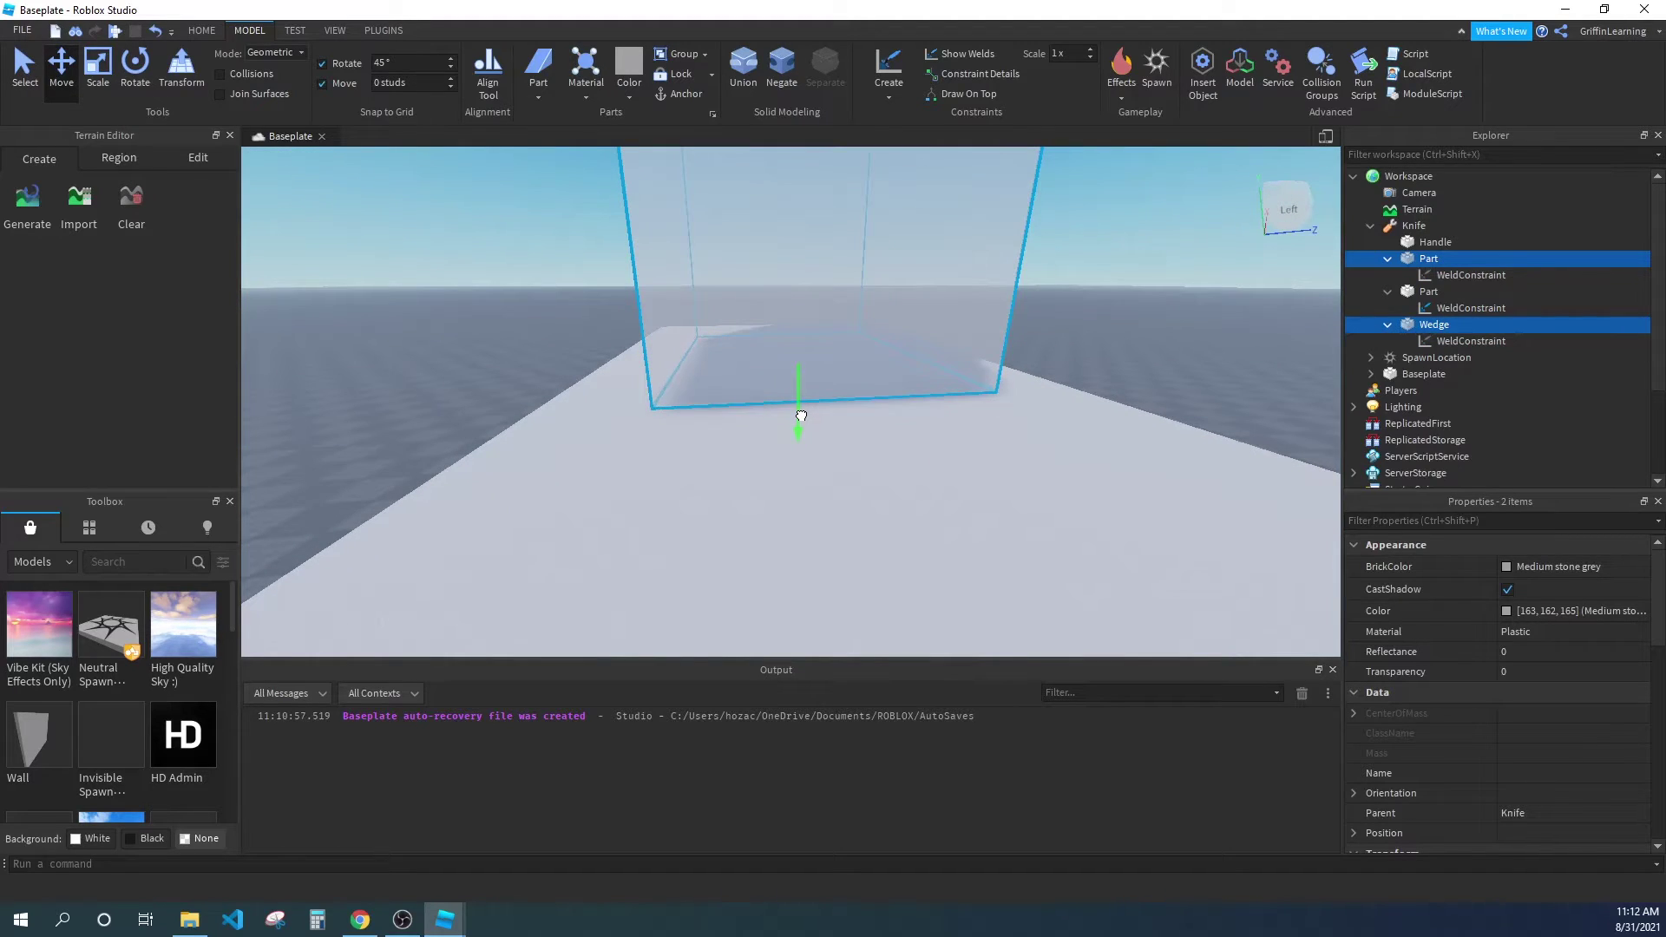
{"action": "scroll", "coordinate": [840, 405], "scroll_direction": "down", "scroll_amount": 8}
{"action": "left_click", "coordinate": [607, 314]}
Collapse the two blocks and the wedge in the Knife's hierarchy to hide their weld constraints, and view the model from the front.
{"action": "right_click_drag", "start_coordinate": [608, 314], "coordinate": [607, 312]}
{"action": "key", "text": "s"}
{"action": "key", "text": "a"}
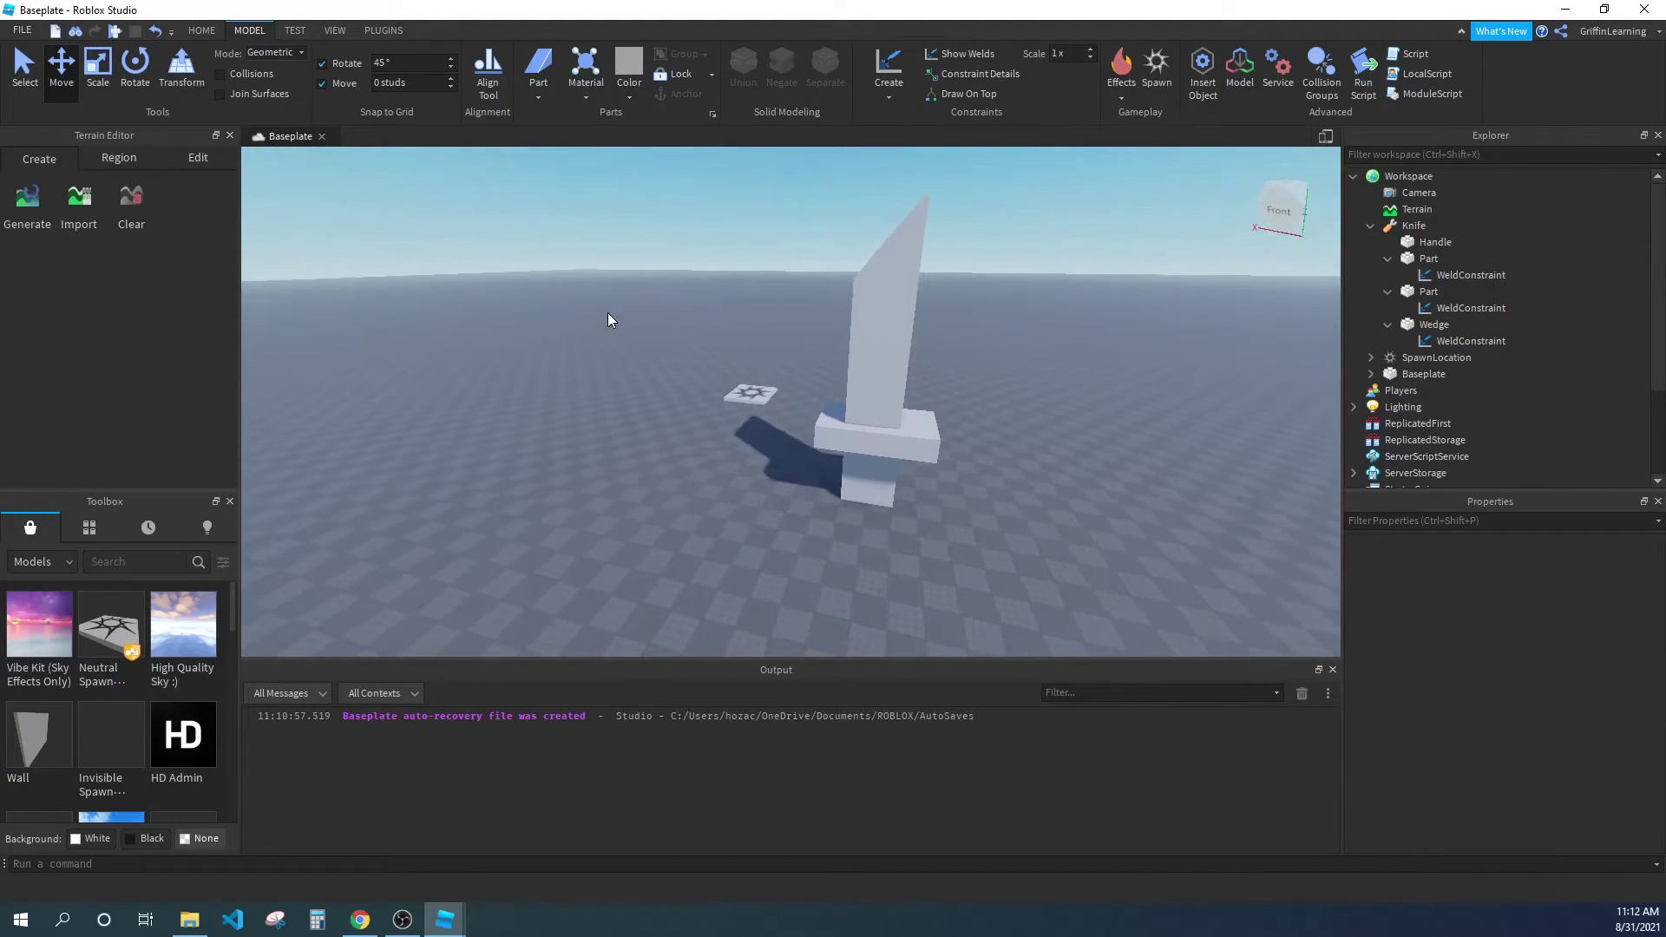
{"action": "left_click", "coordinate": [1387, 259]}
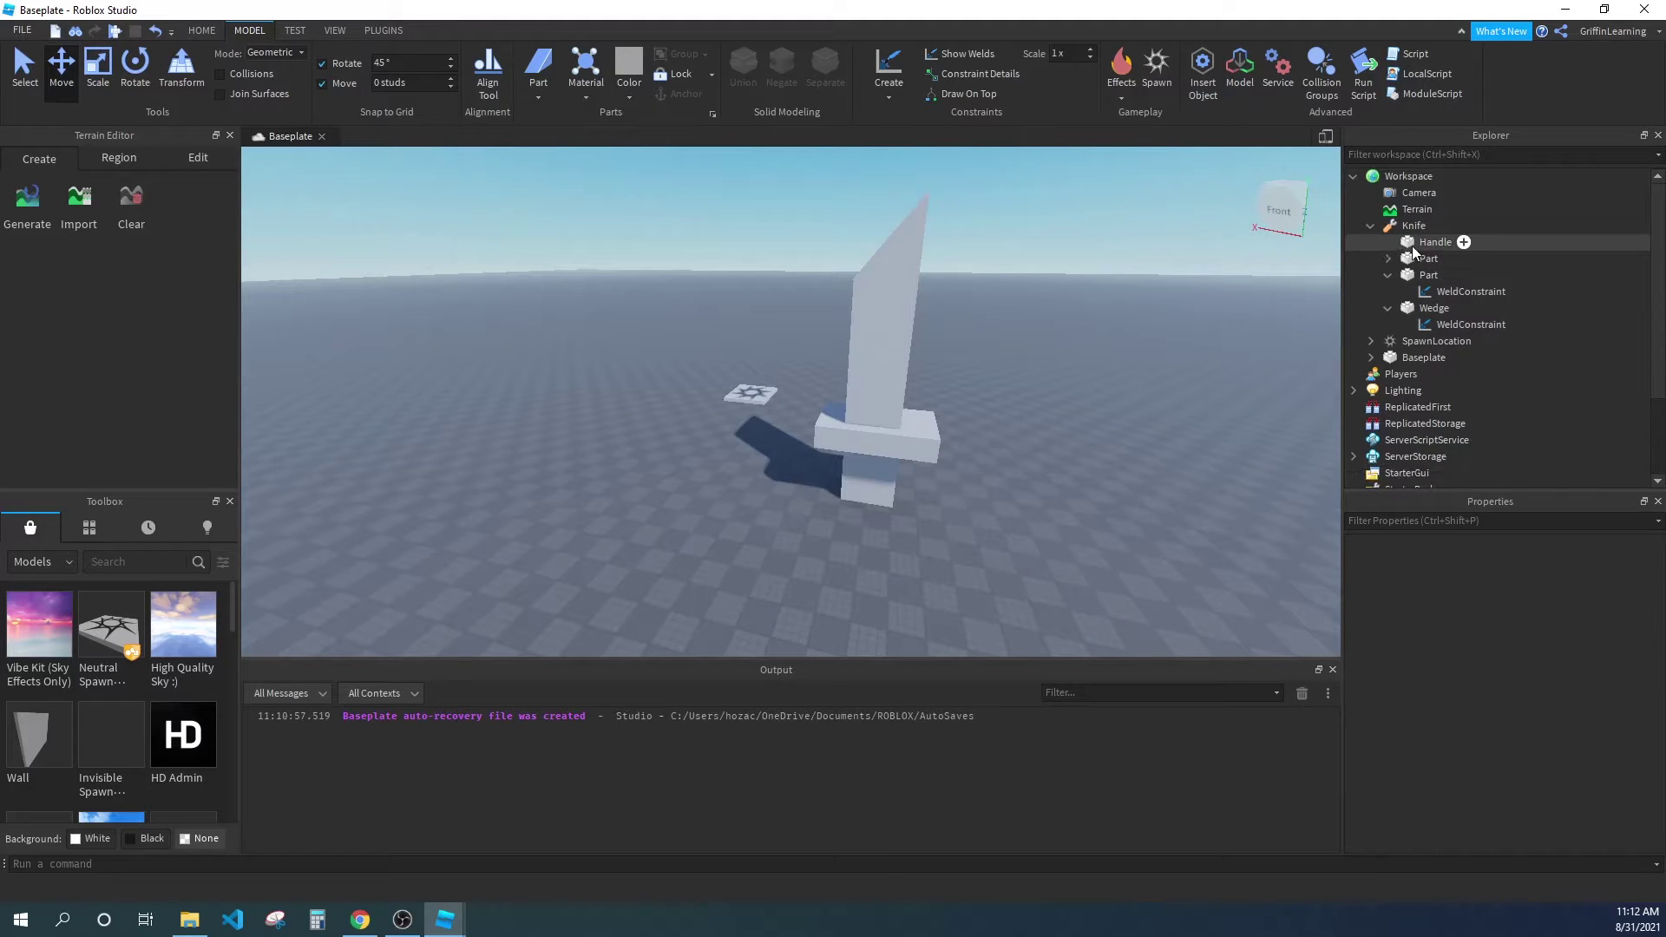
{"action": "left_click", "coordinate": [1387, 292]}
{"action": "right_click_drag", "start_coordinate": [1054, 312], "coordinate": [1054, 310]}
{"action": "key", "text": "a"}
{"action": "key", "text": "s"}
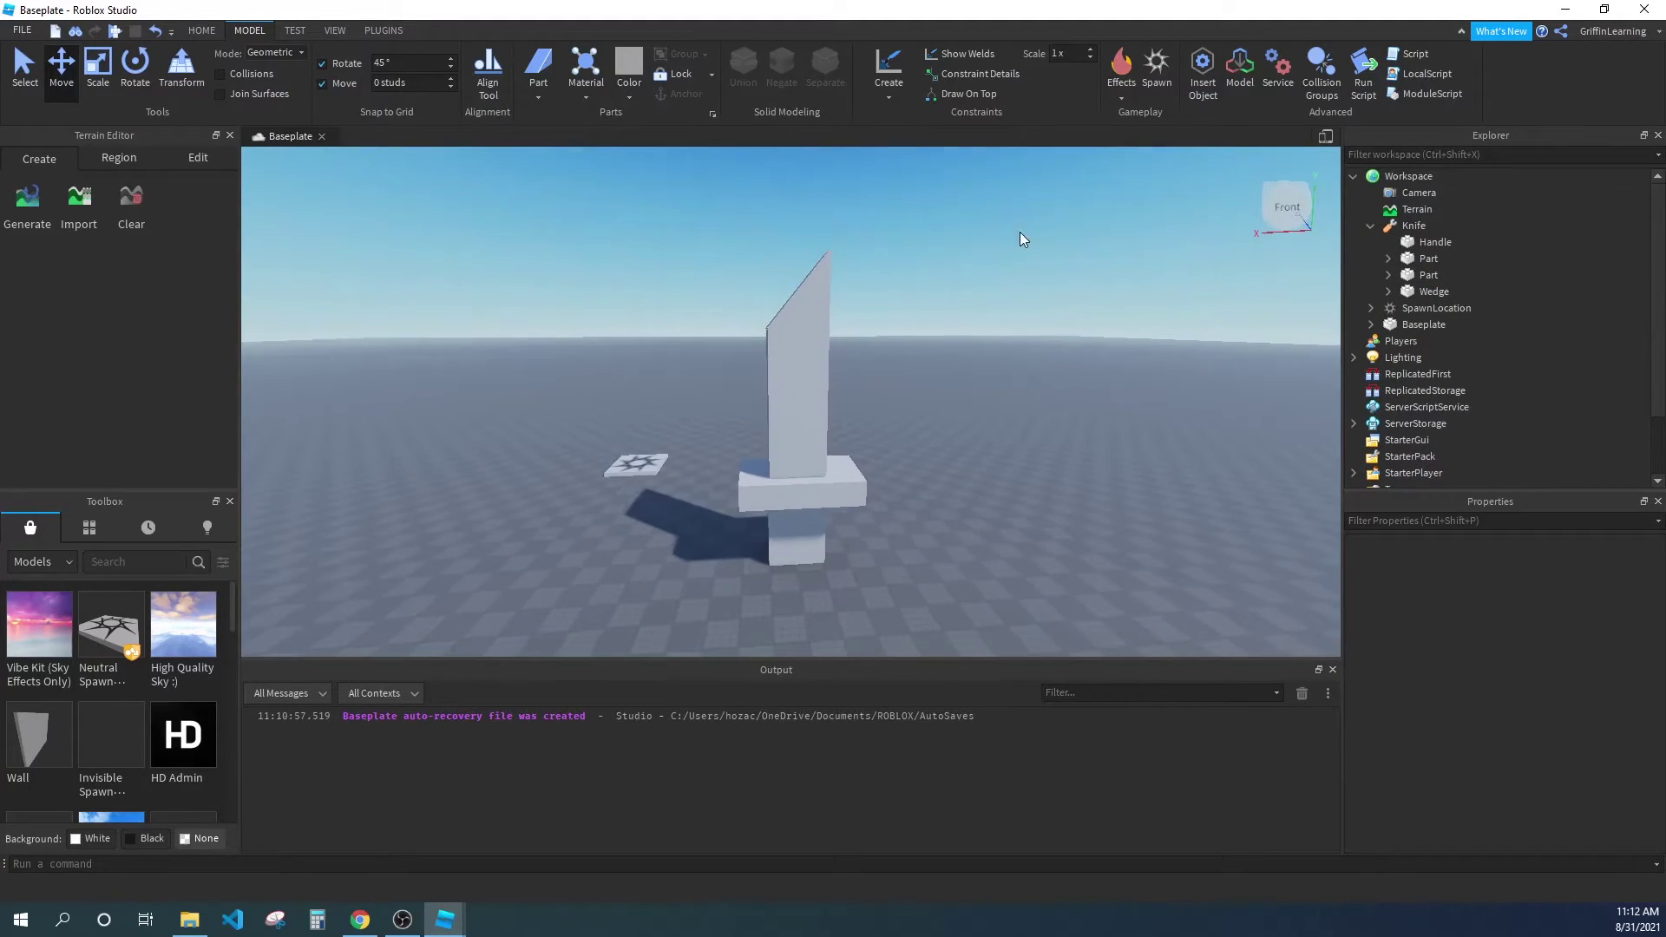
Select the whole Knife tool and scale it down uniformly to a small hand-held size.
{"action": "left_click_drag", "start_coordinate": [1036, 230], "coordinate": [631, 631]}
{"action": "right_click_drag", "start_coordinate": [952, 359], "coordinate": [951, 362]}
{"action": "key", "text": "w"}
{"action": "left_click", "coordinate": [1127, 266]}
{"action": "key", "text": "s"}
{"action": "key", "text": "d"}
{"action": "left_click_drag", "start_coordinate": [1105, 262], "coordinate": [837, 444]}
{"action": "right_click_drag", "start_coordinate": [964, 334], "coordinate": [964, 330]}
{"action": "key", "text": "w"}
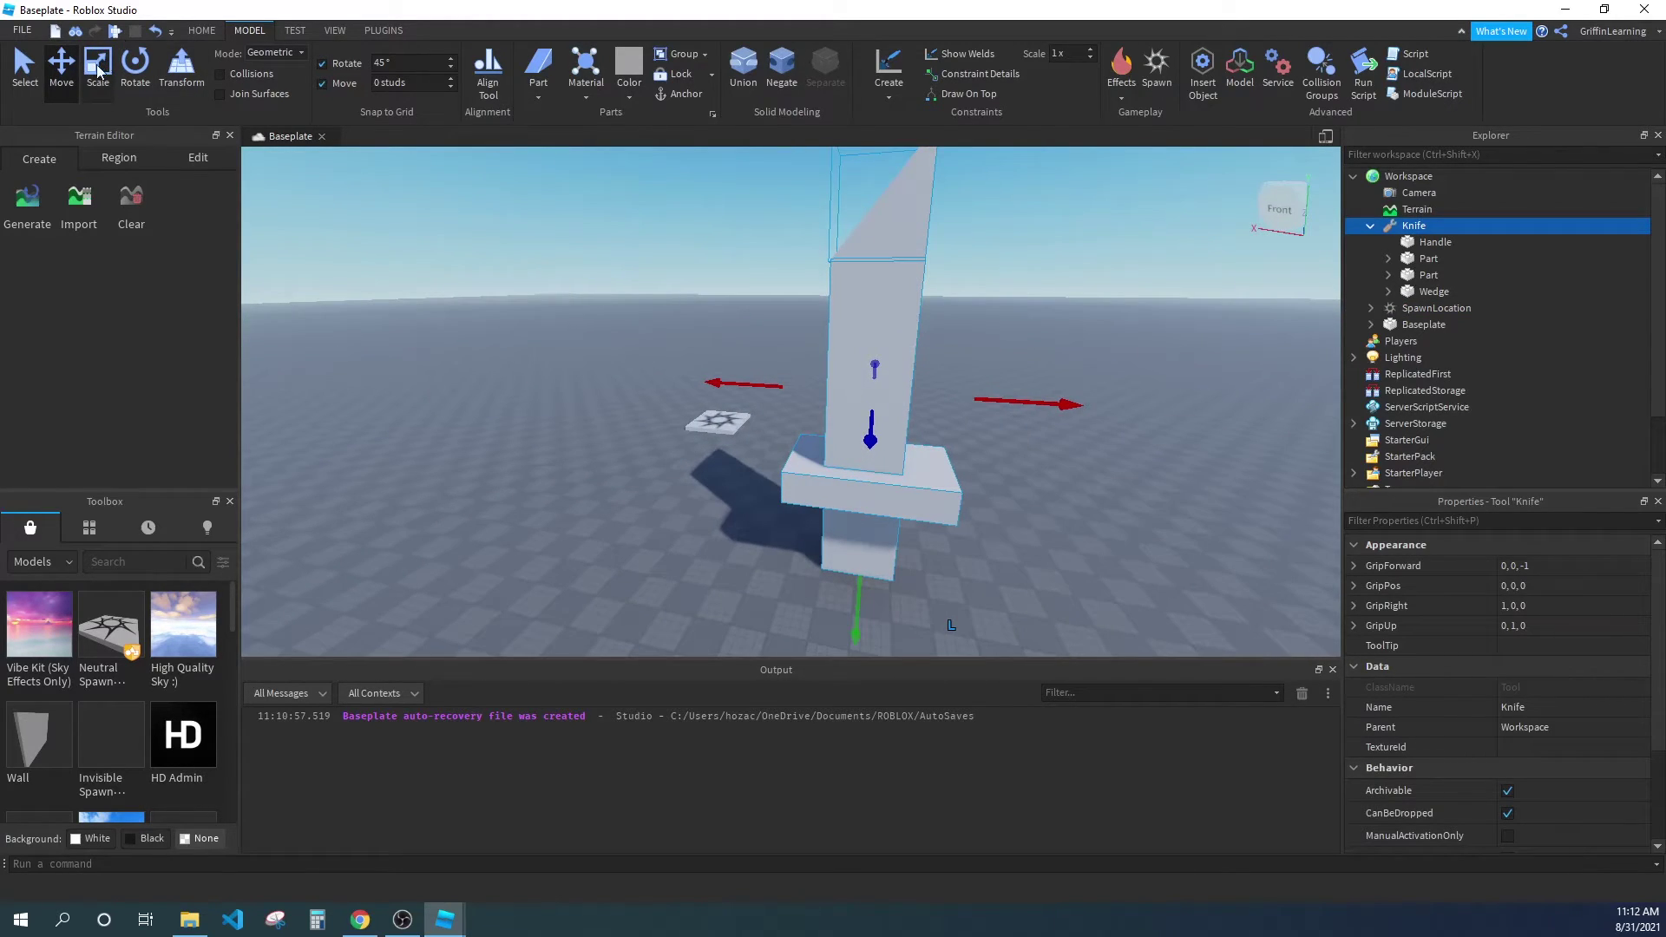
{"action": "key", "text": "s"}
{"action": "left_click_drag", "start_coordinate": [859, 198], "coordinate": [811, 411]}
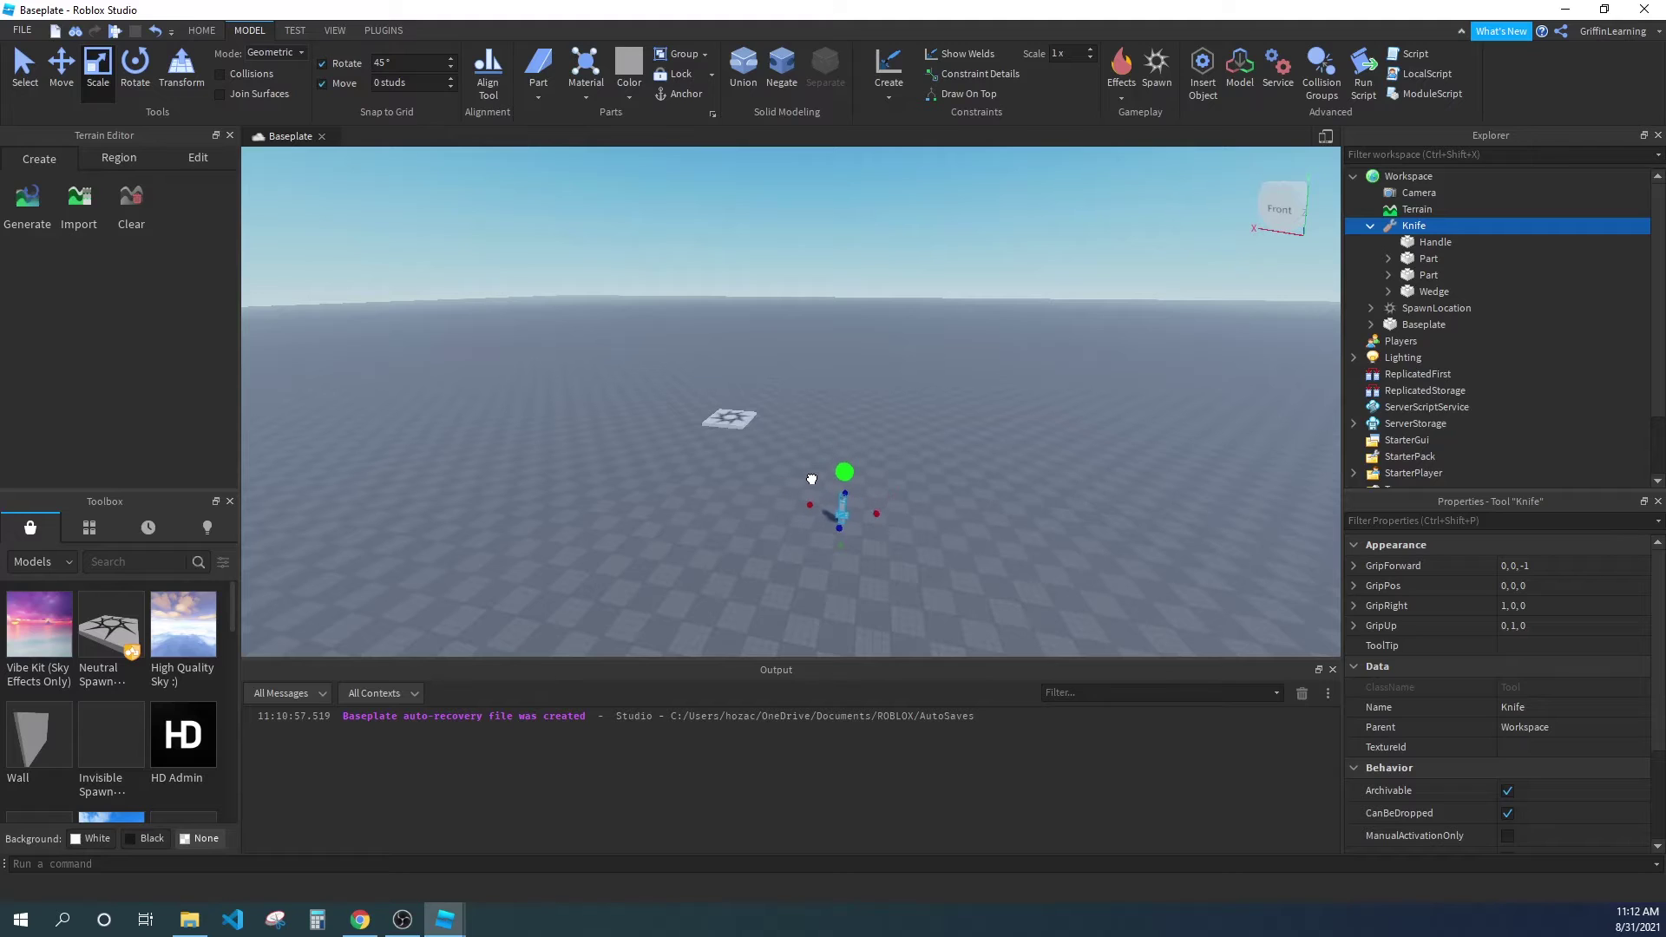
{"action": "key", "text": "w"}
{"action": "right_click_drag", "start_coordinate": [898, 489], "coordinate": [899, 489]}
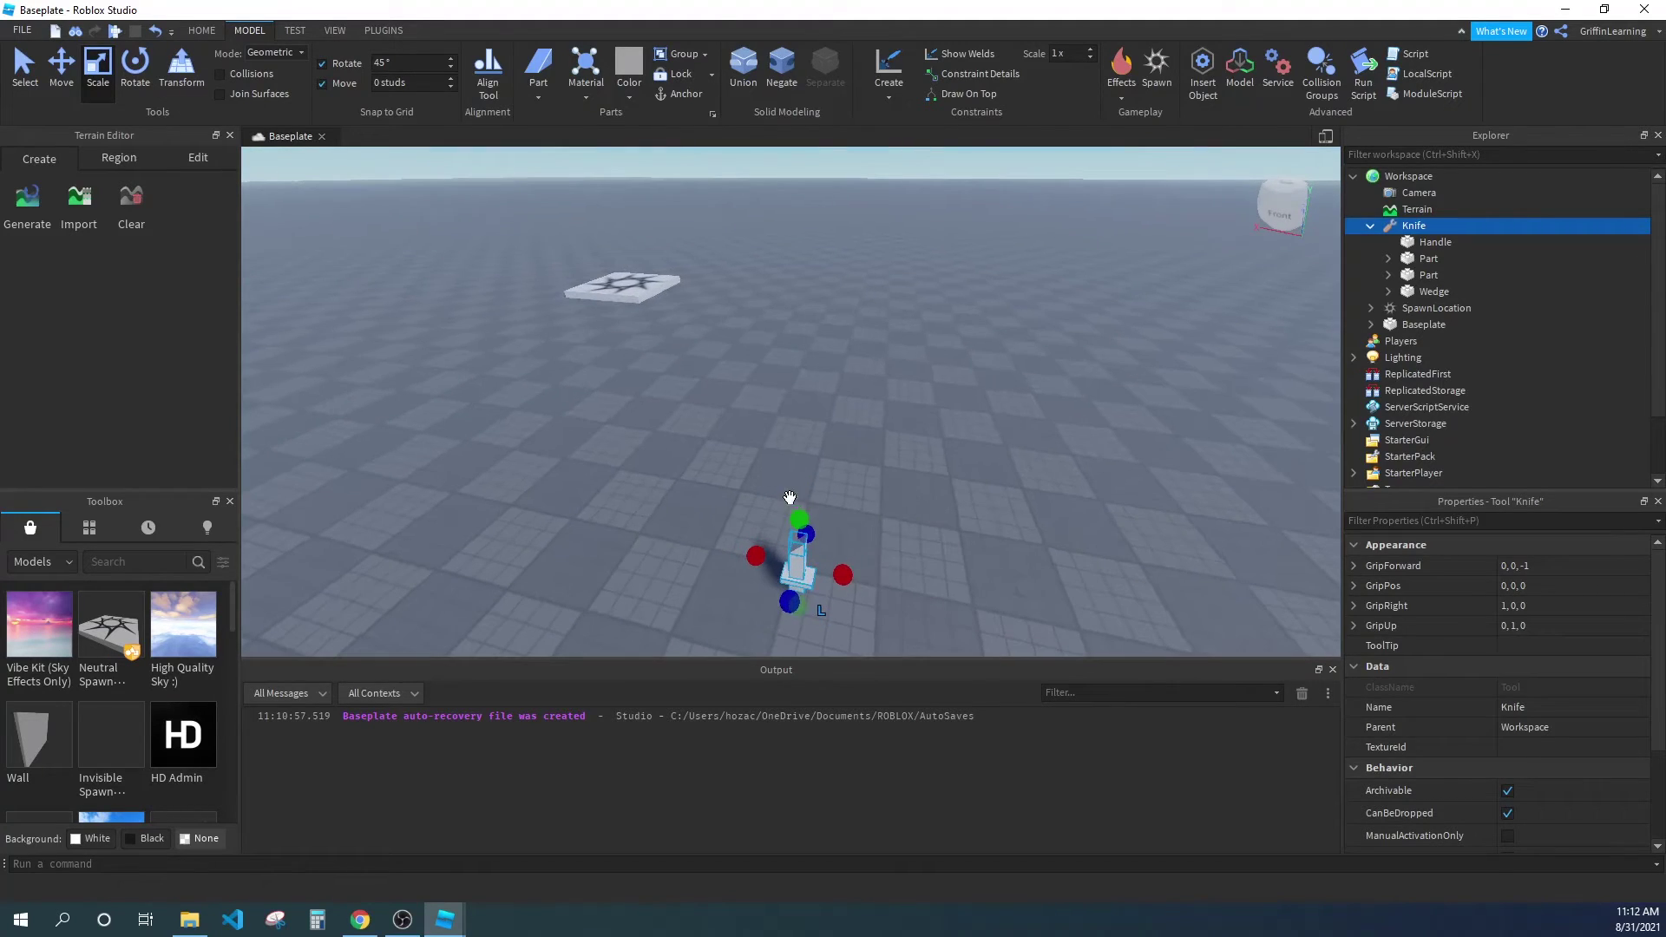
{"action": "key", "text": "w"}
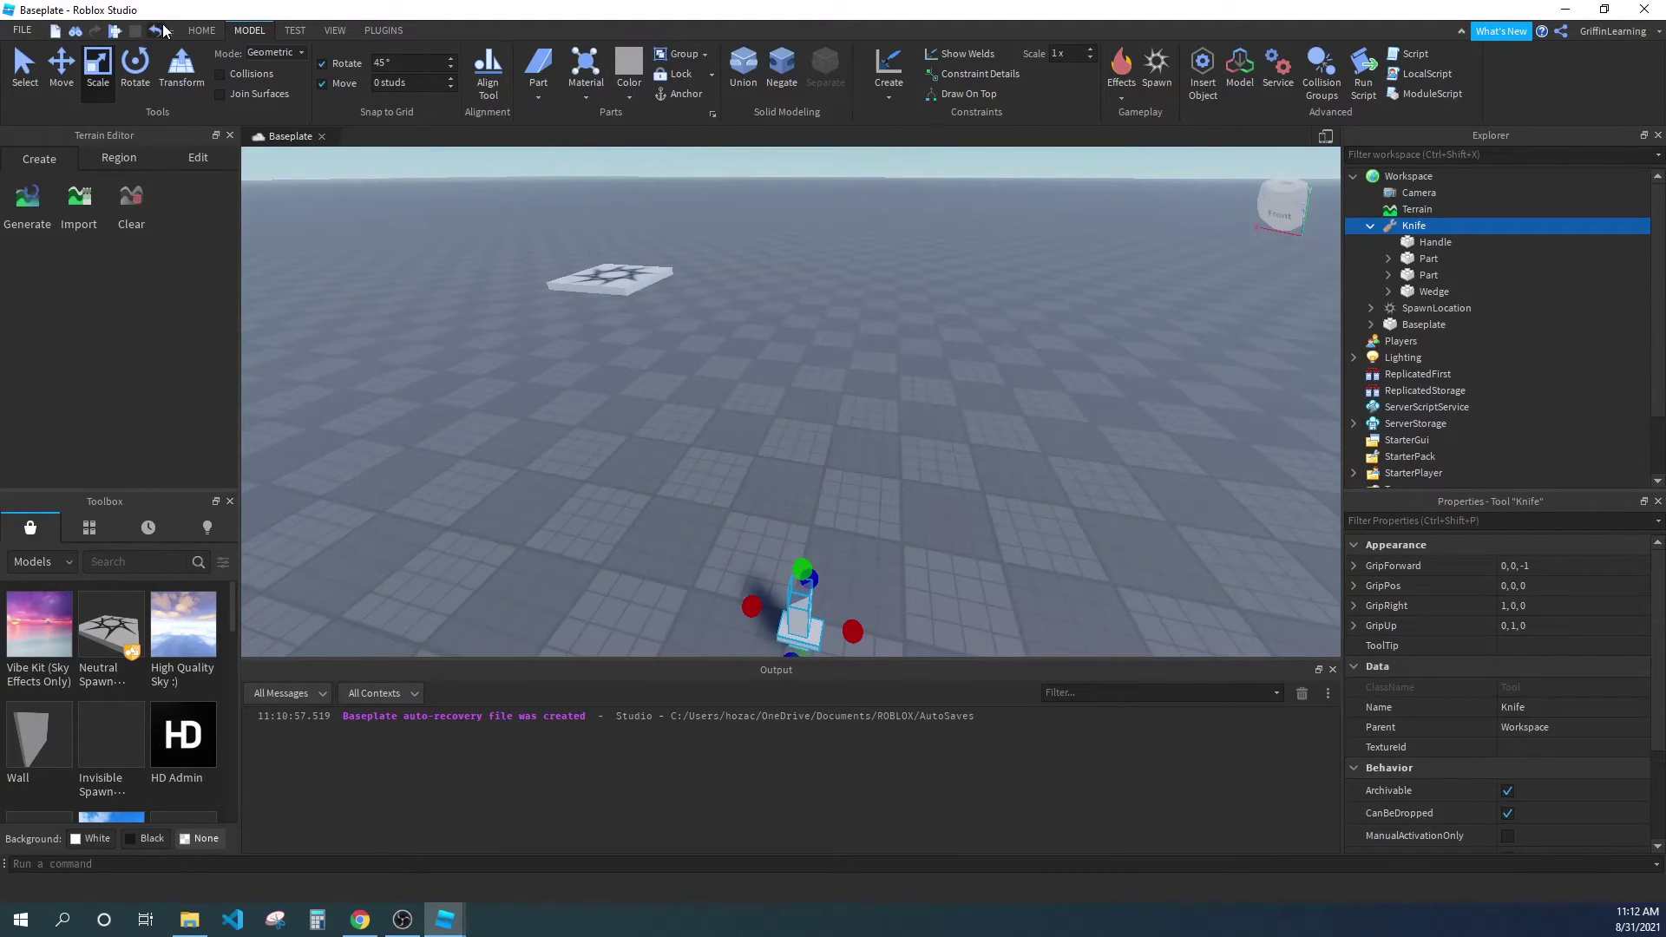
Run a playtest and view how the character holds the scaled-down knife.
{"action": "left_click", "coordinate": [201, 30]}
{"action": "left_click", "coordinate": [743, 66]}
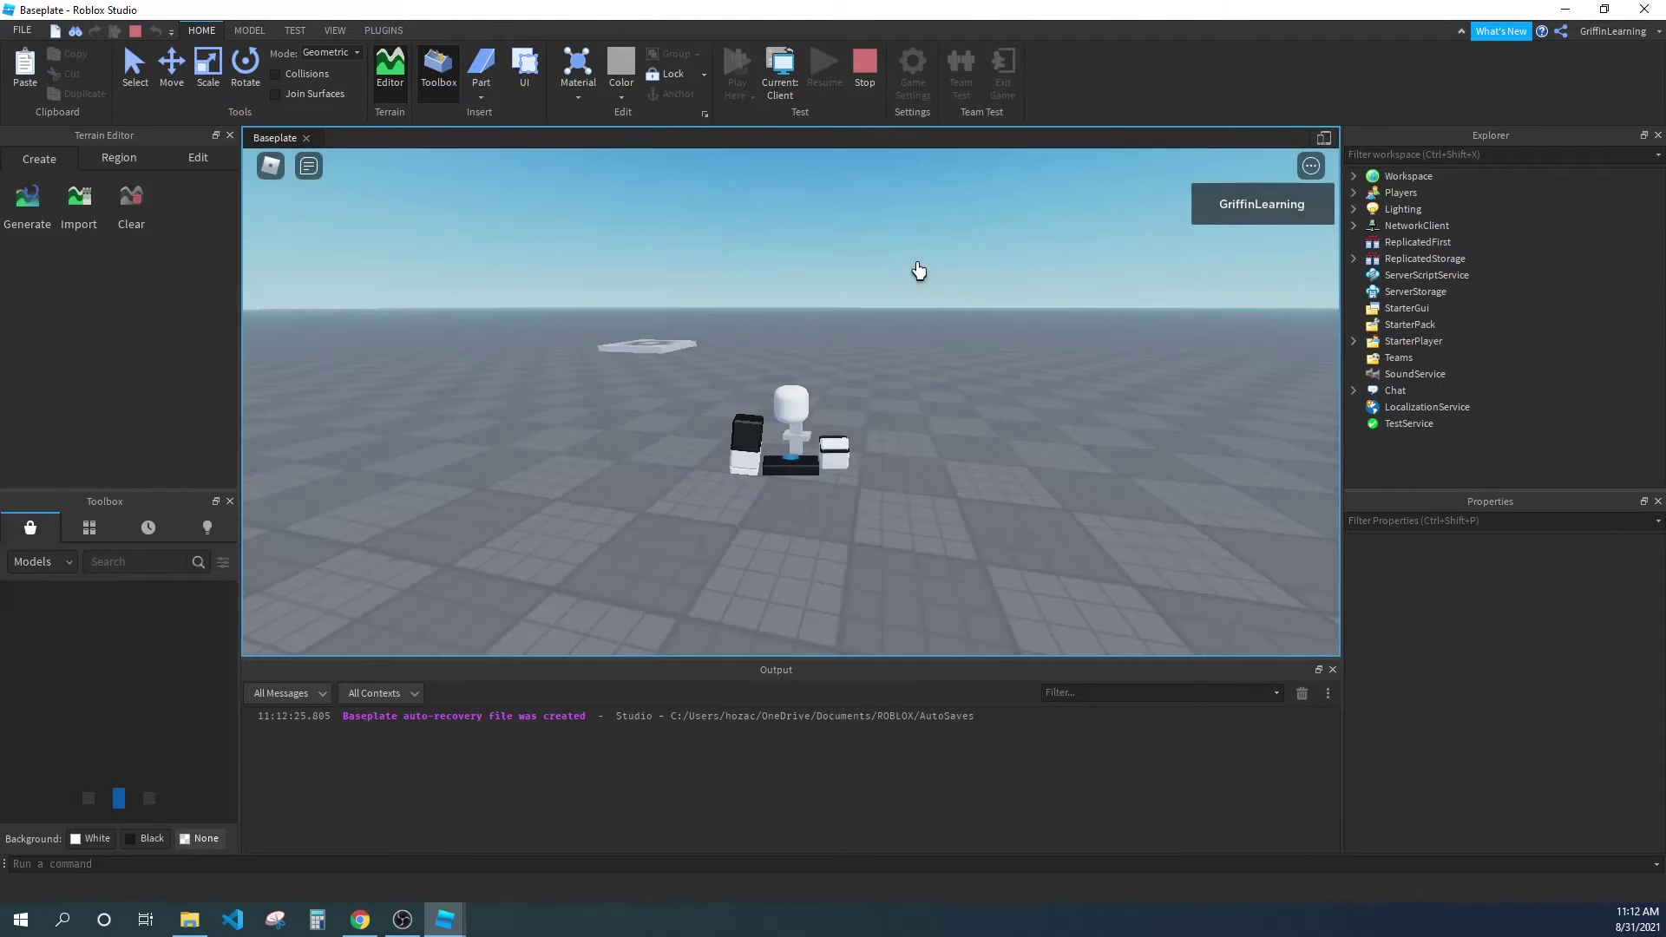
{"action": "right_click_drag", "start_coordinate": [893, 259], "coordinate": [876, 298]}
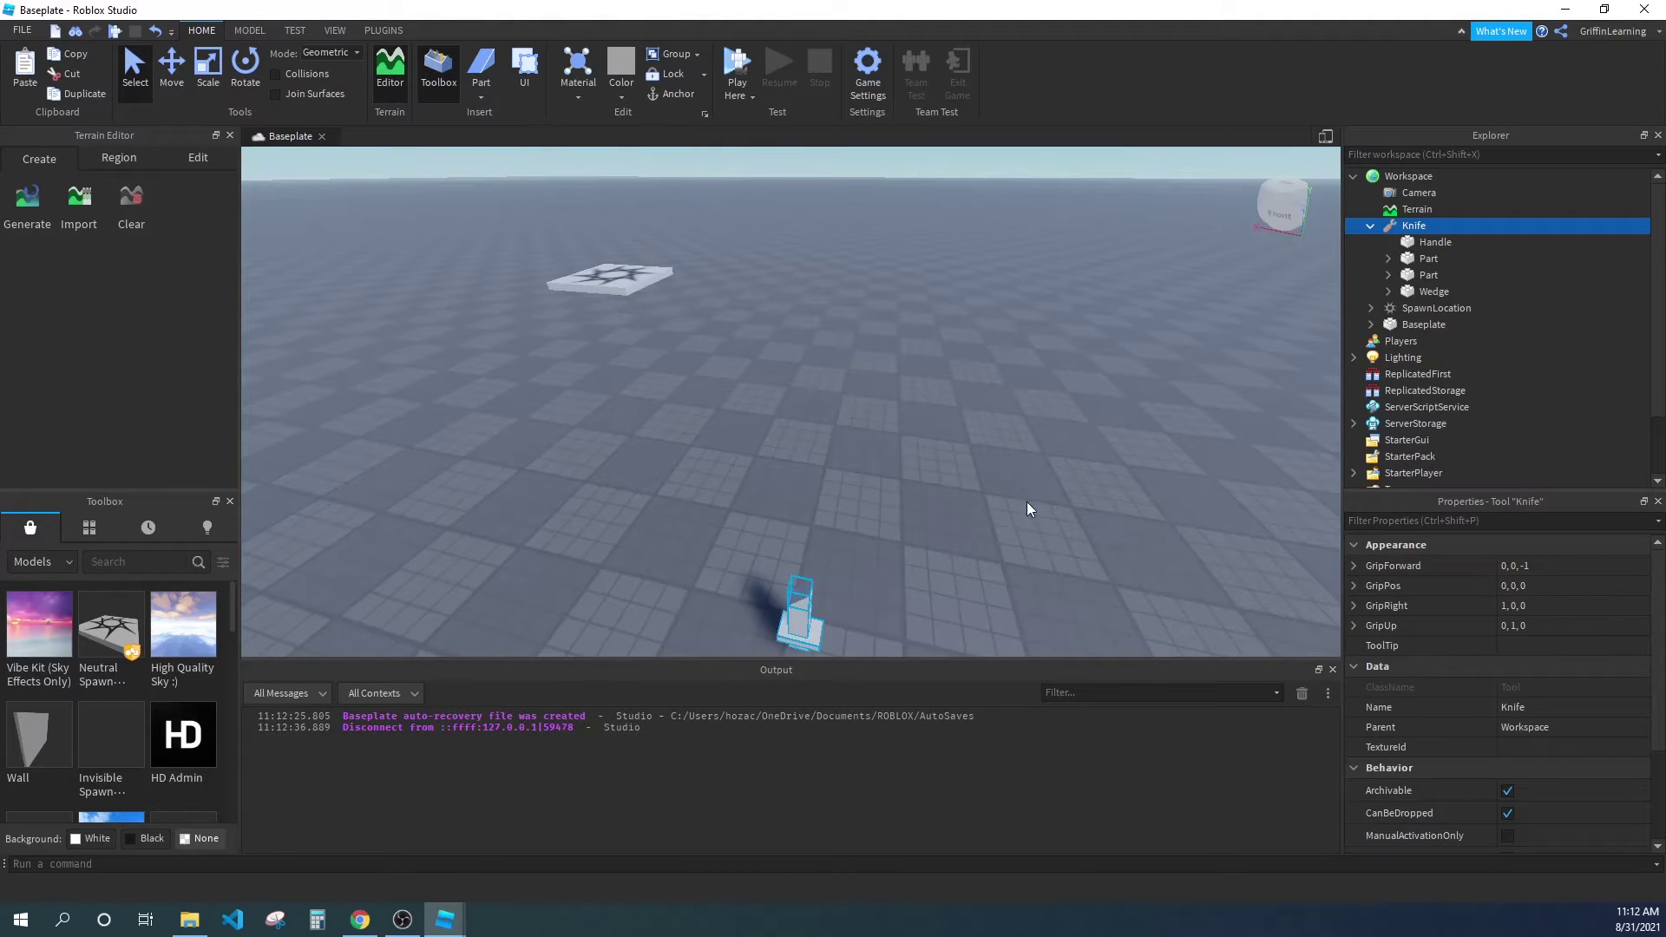
Set the Knife tool's GripRight property to 0, 0, 1.
{"action": "right_click_drag", "start_coordinate": [996, 524], "coordinate": [997, 524]}
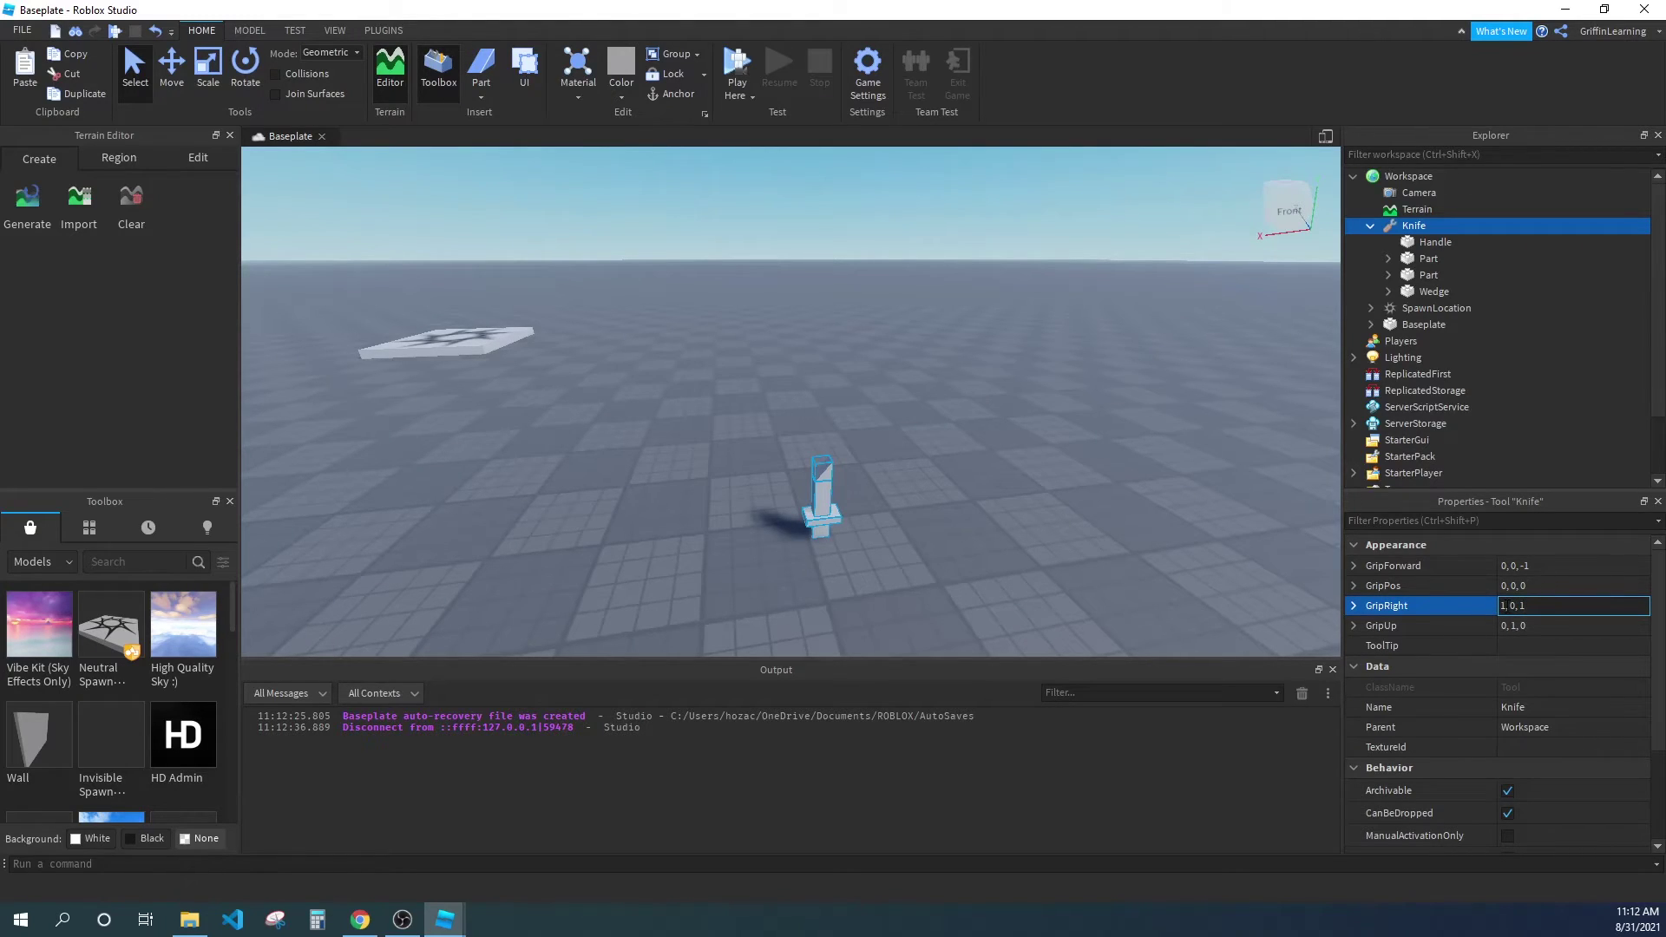
{"action": "key", "text": "BackSpace"}
{"action": "type", "text": "0"}
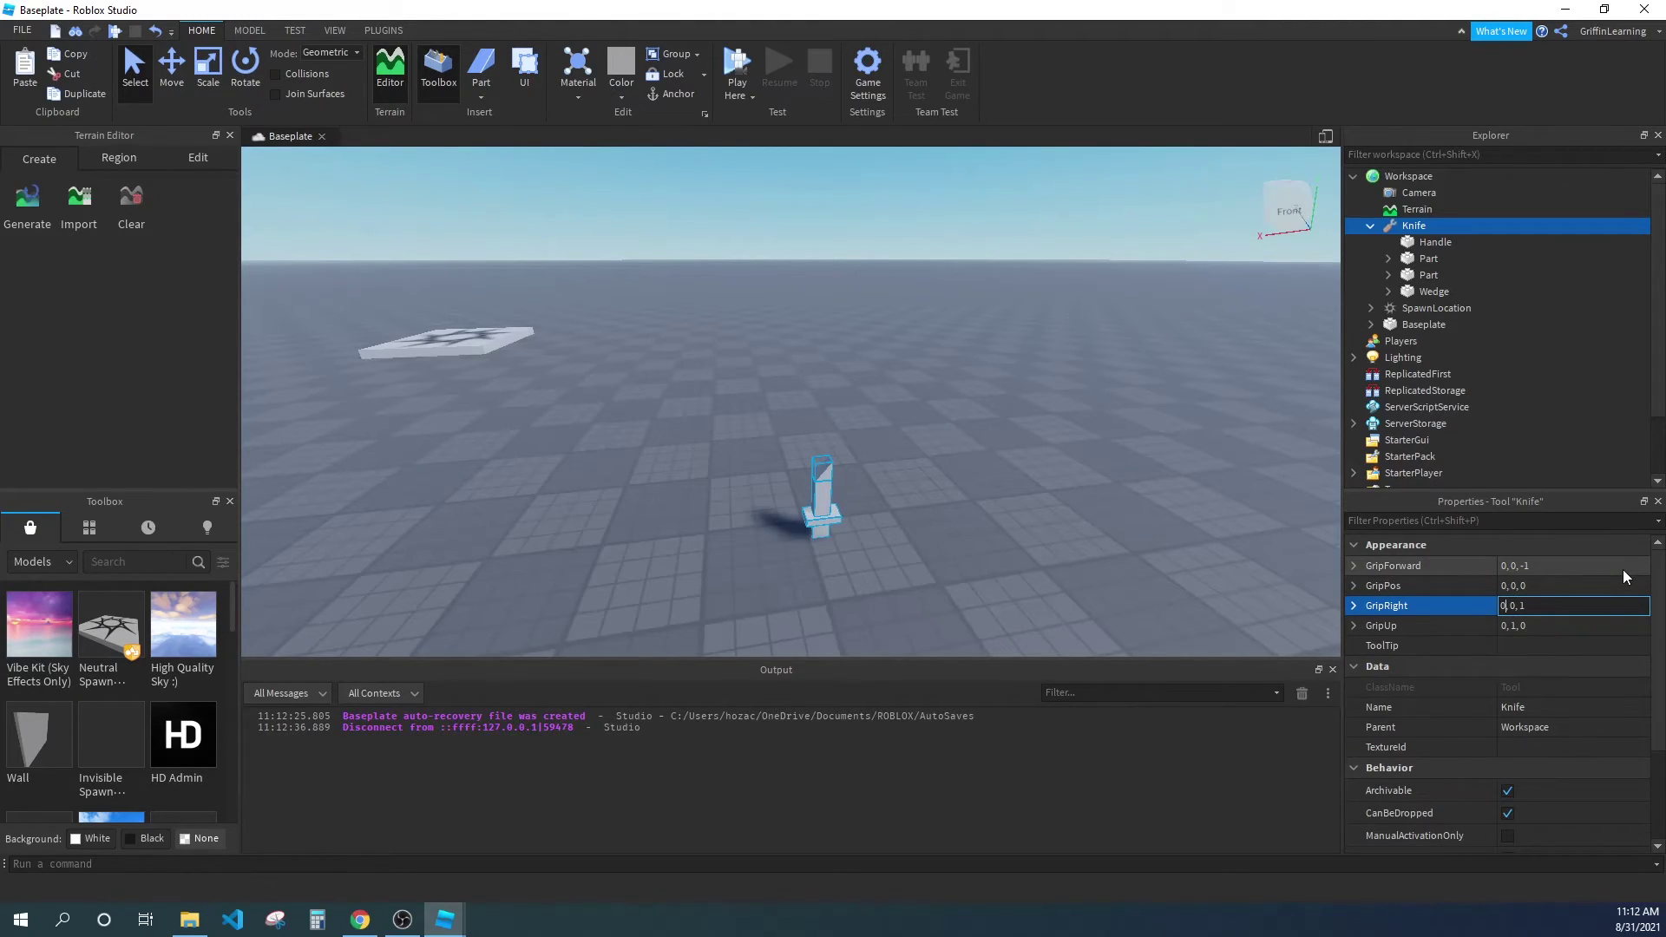
{"action": "key", "text": "Return"}
{"action": "scroll", "coordinate": [910, 420], "scroll_direction": "up", "scroll_amount": 3}
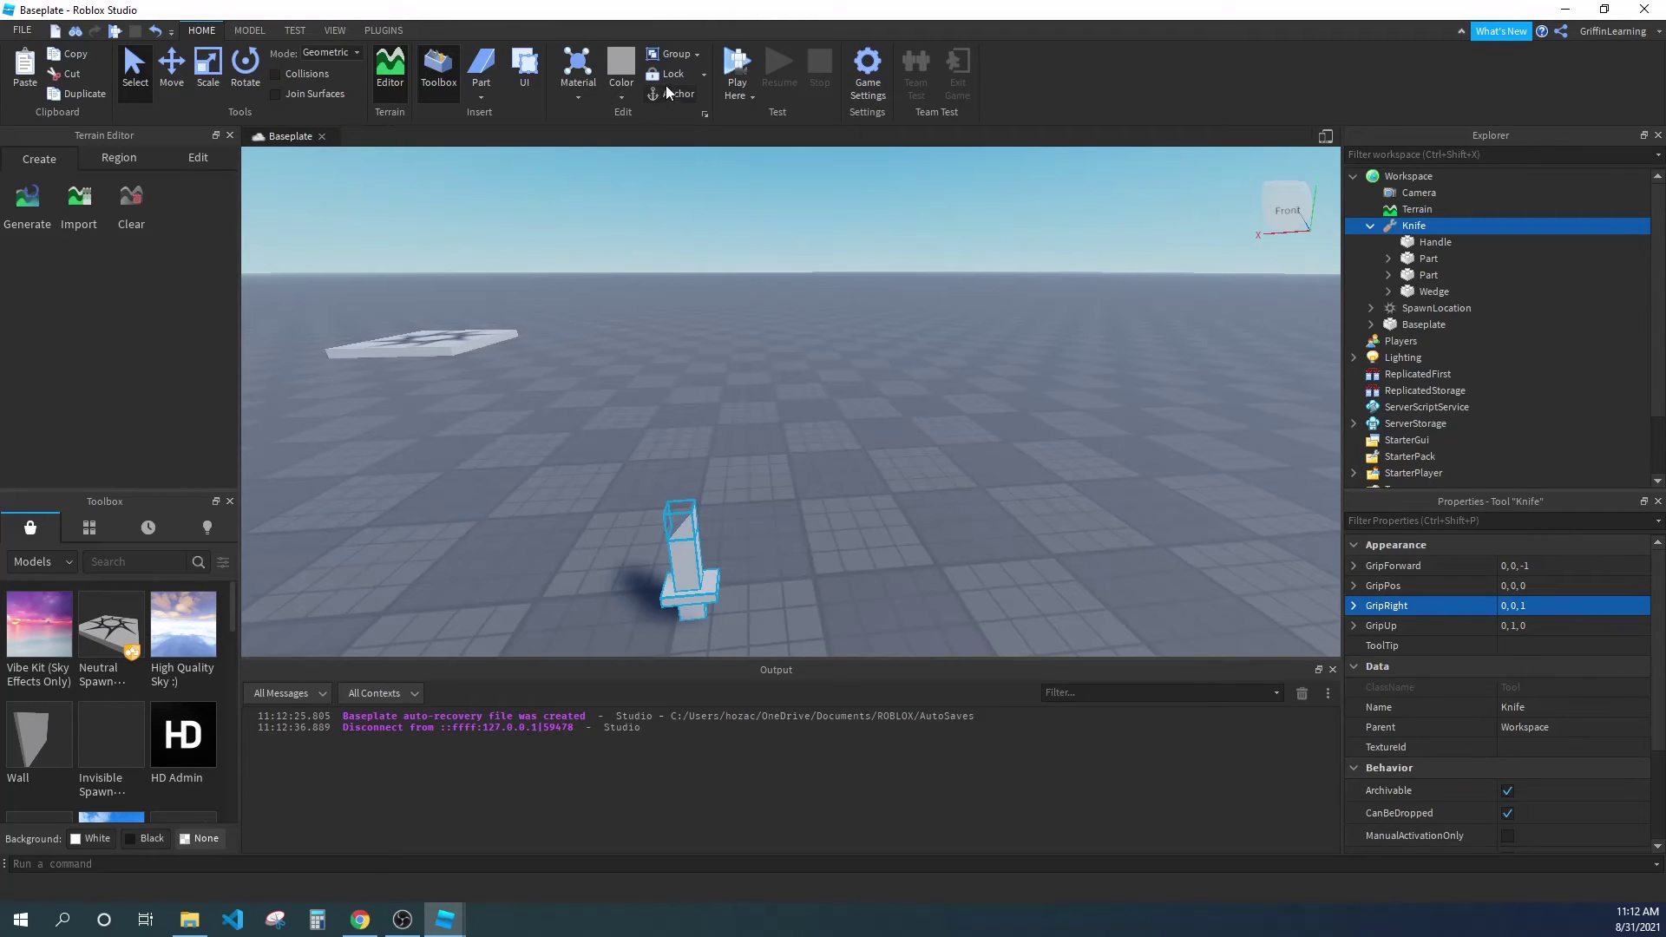
Playtest again, walk the character around with the knife to check its new grip orientation, and stop the test.
{"action": "left_click", "coordinate": [751, 69]}
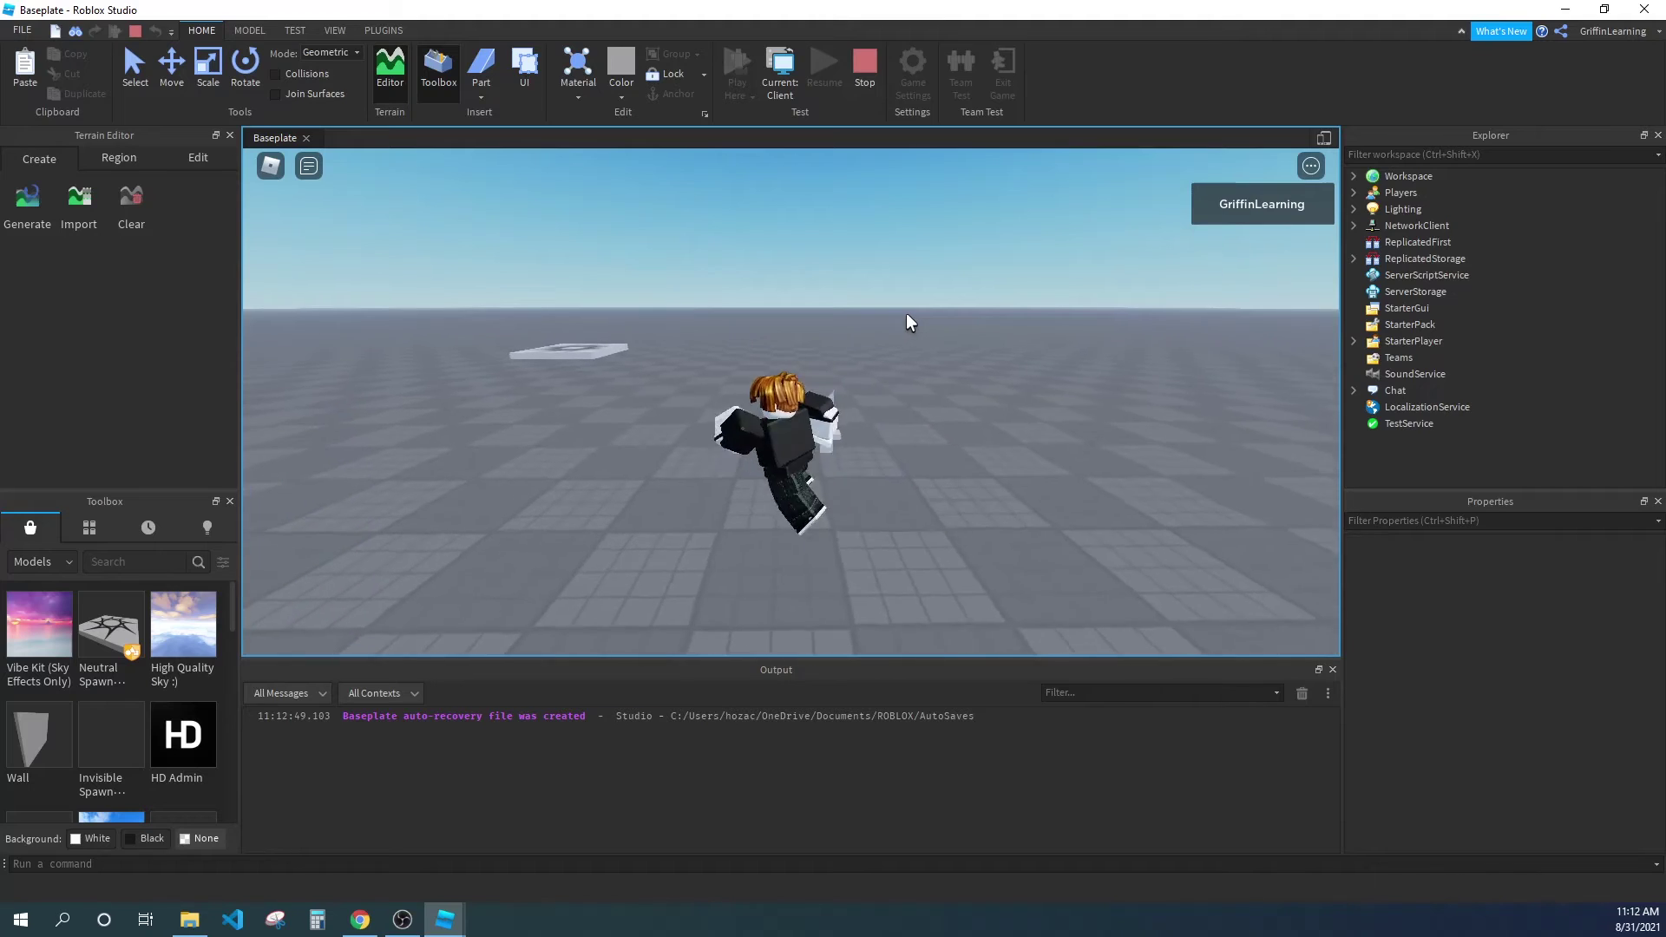
{"action": "key", "text": "w"}
{"action": "right_click_drag", "start_coordinate": [903, 315], "coordinate": [904, 317]}
{"action": "key", "text": "w"}
{"action": "key", "text": "s"}
{"action": "key", "text": "w"}
{"action": "key", "text": "s"}
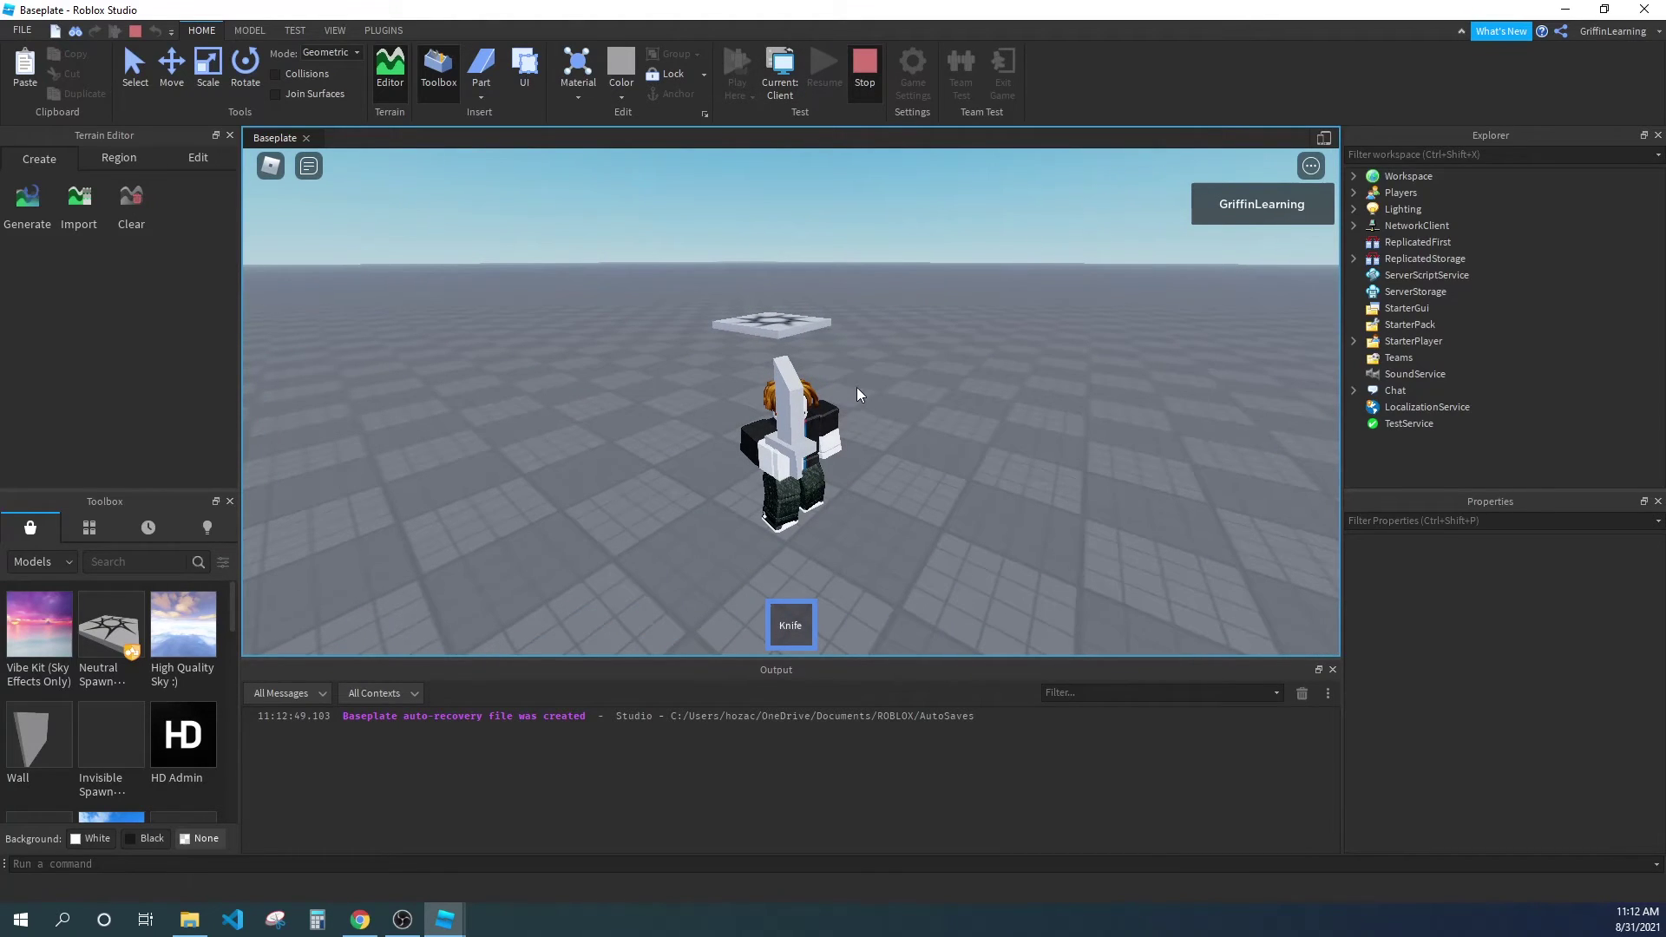
{"action": "key", "text": "shift+F5"}
Color the knife's tall blade block and wedge red, and color the wide guard block brown.
{"action": "left_click", "coordinate": [1427, 246]}
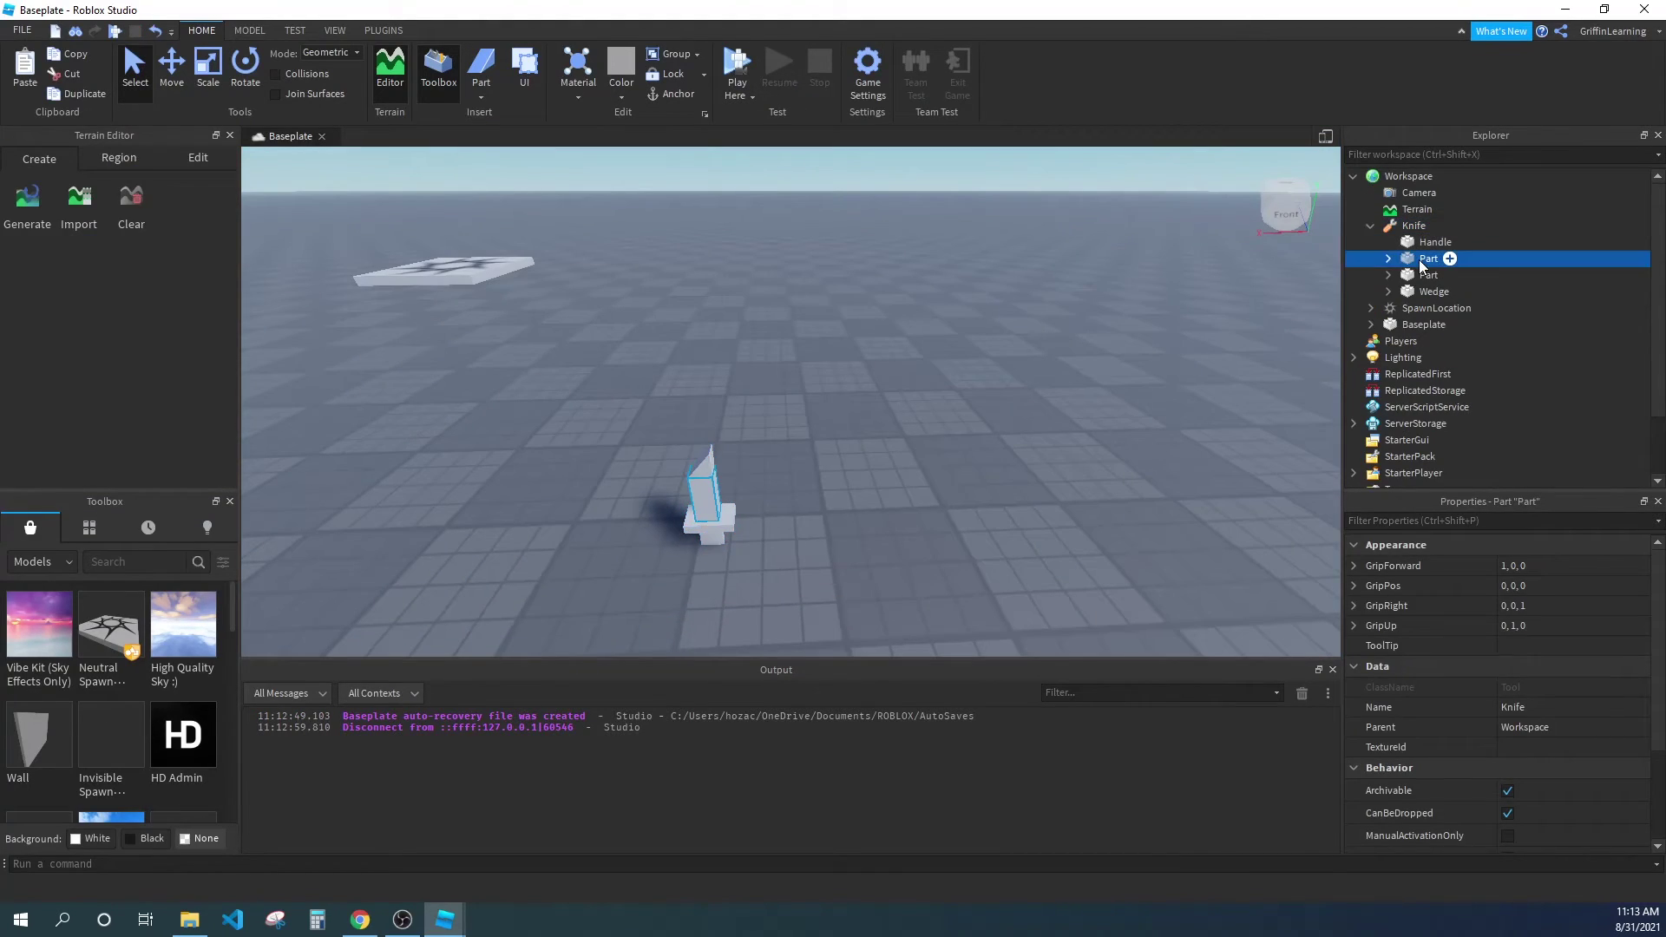
{"action": "left_click", "coordinate": [1428, 259]}
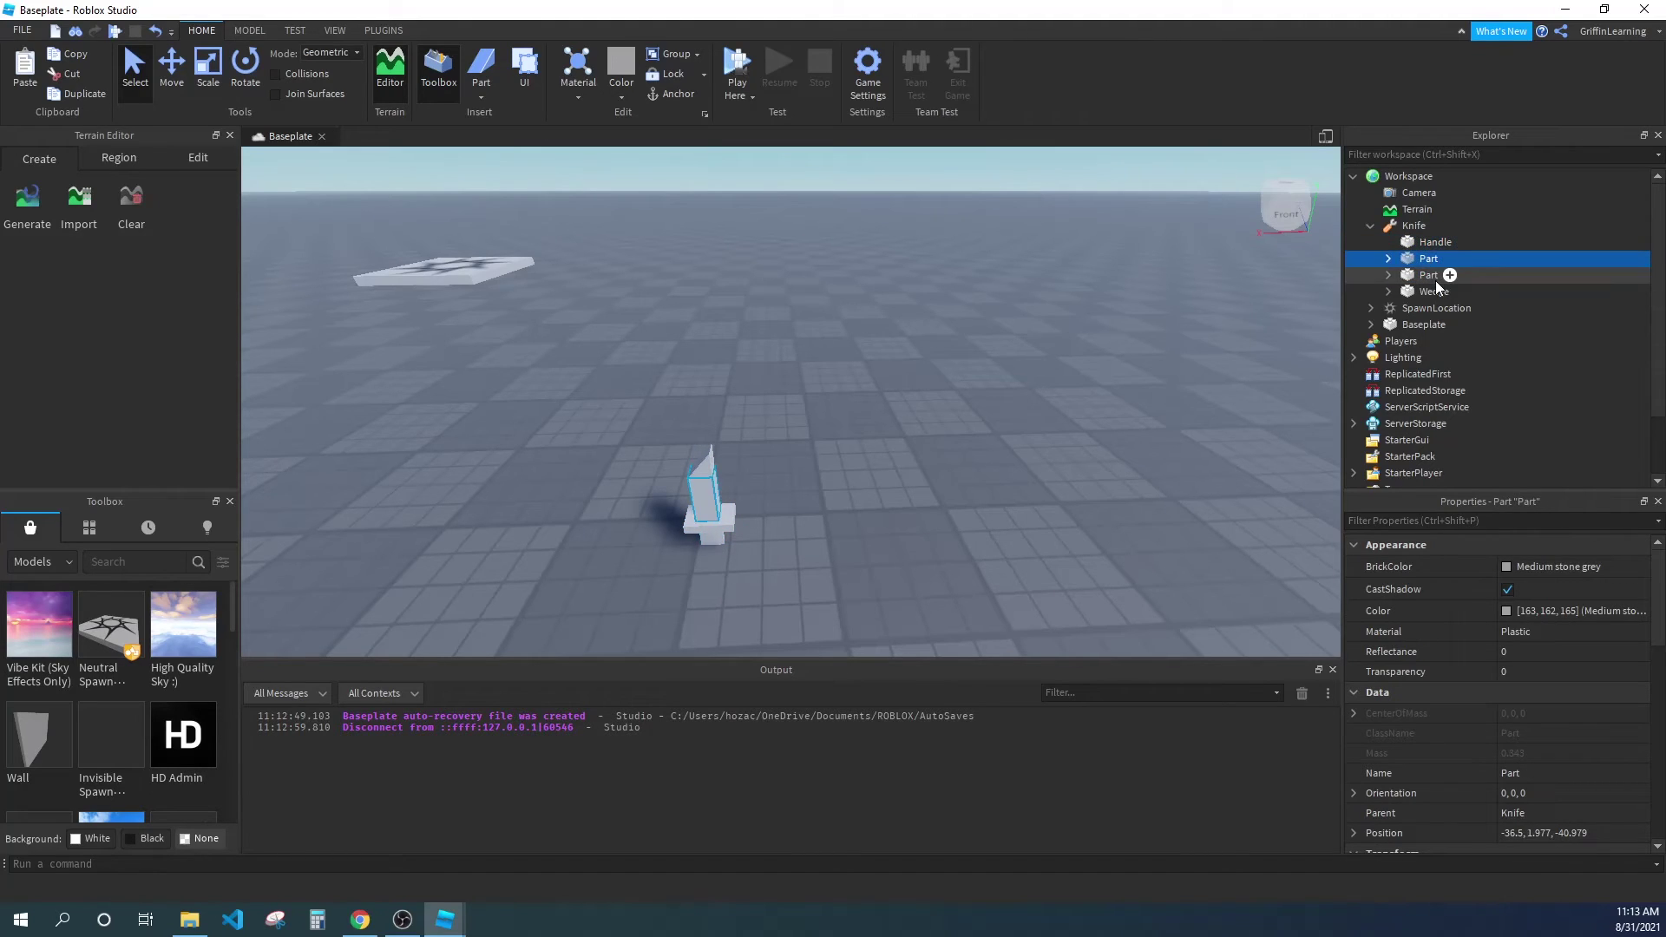
{"action": "left_click", "coordinate": [1428, 274]}
{"action": "left_click", "coordinate": [1424, 260]}
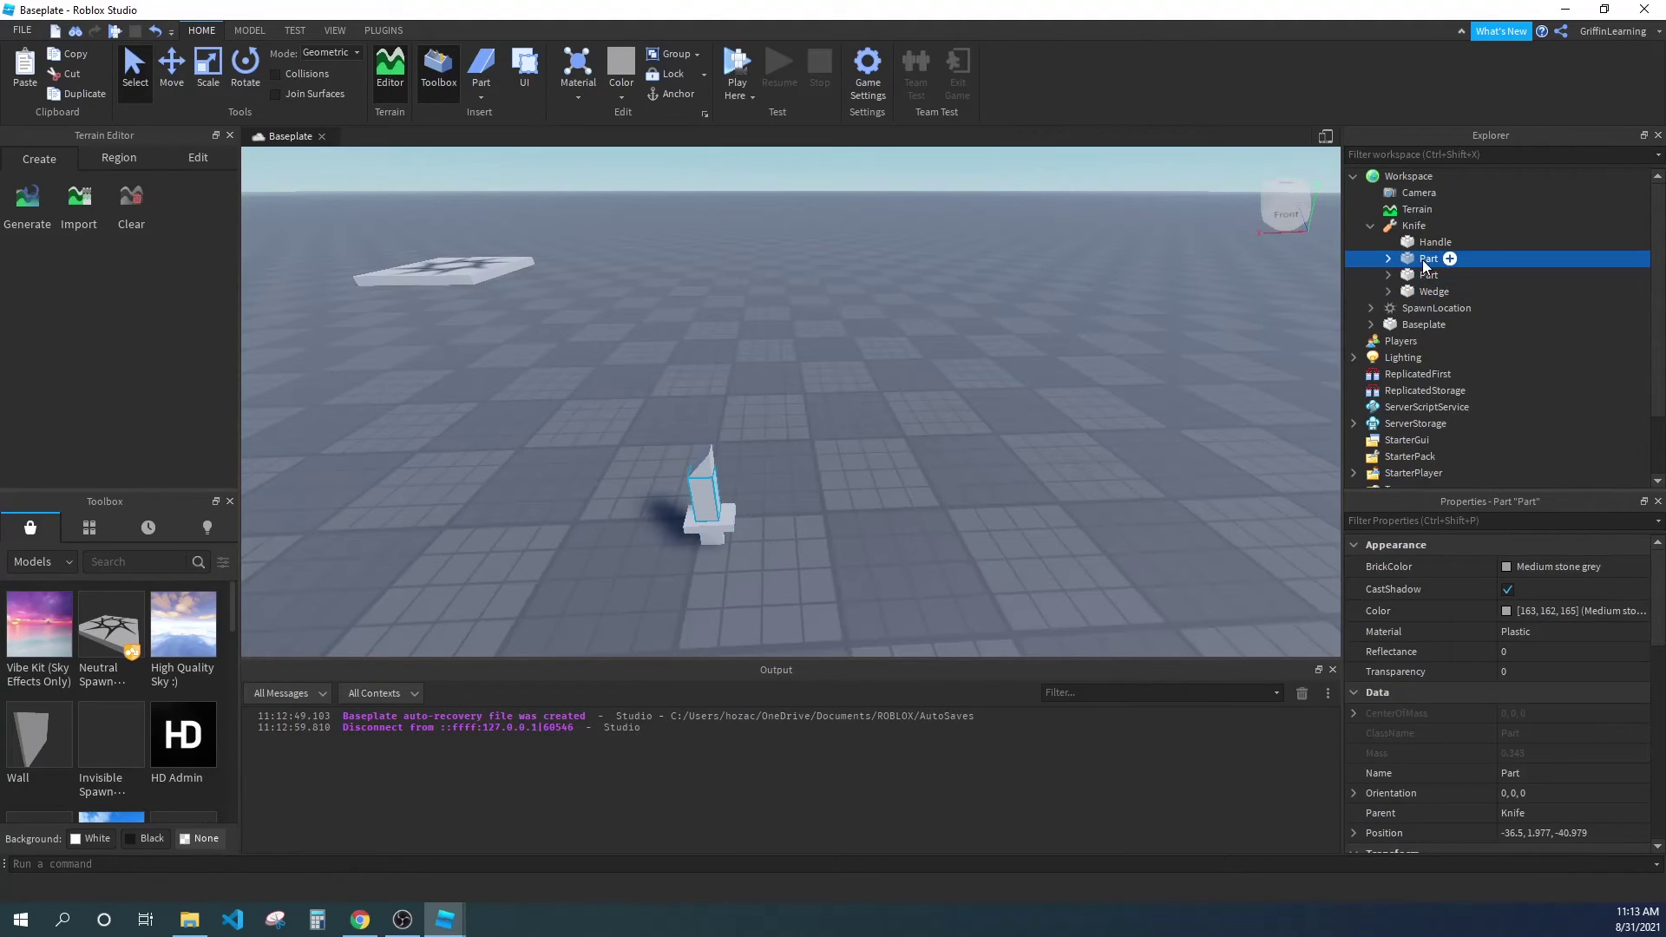
{"action": "left_click", "coordinate": [1425, 291], "text": "ctrl"}
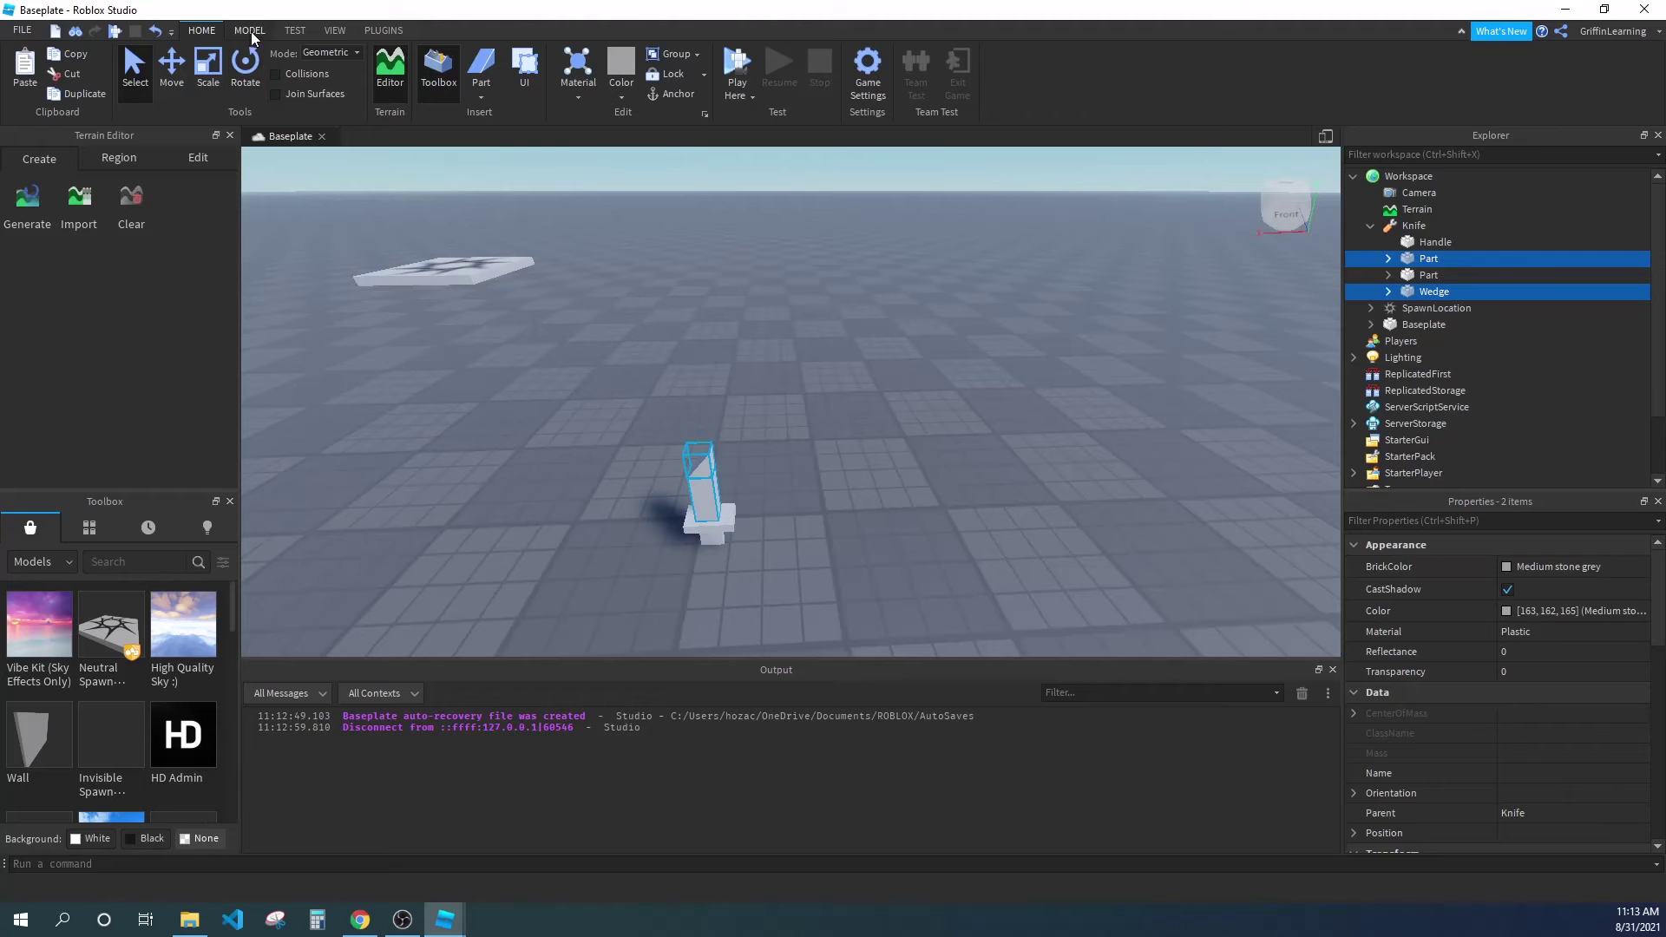
{"action": "left_click", "coordinate": [615, 96]}
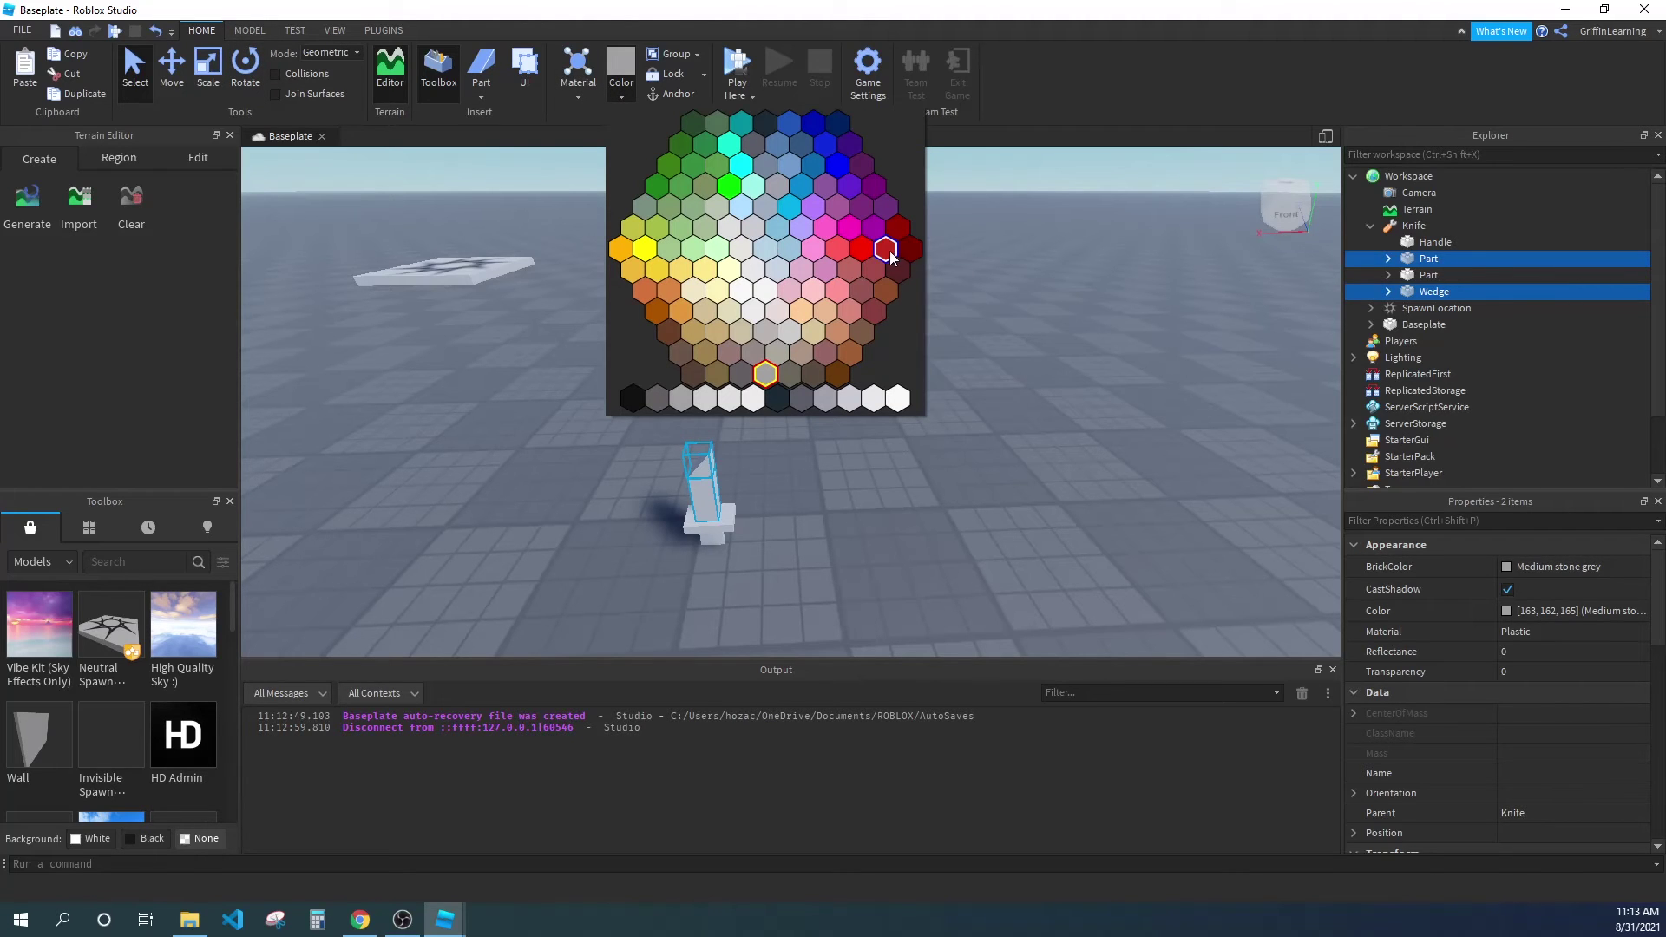
{"action": "left_click", "coordinate": [862, 250]}
{"action": "right_click_drag", "start_coordinate": [899, 368], "coordinate": [899, 374]}
{"action": "left_click_drag", "start_coordinate": [1041, 309], "coordinate": [717, 500]}
{"action": "left_click_drag", "start_coordinate": [863, 390], "coordinate": [968, 388]}
{"action": "right_click_drag", "start_coordinate": [968, 388], "coordinate": [886, 337]}
{"action": "key", "text": "w"}
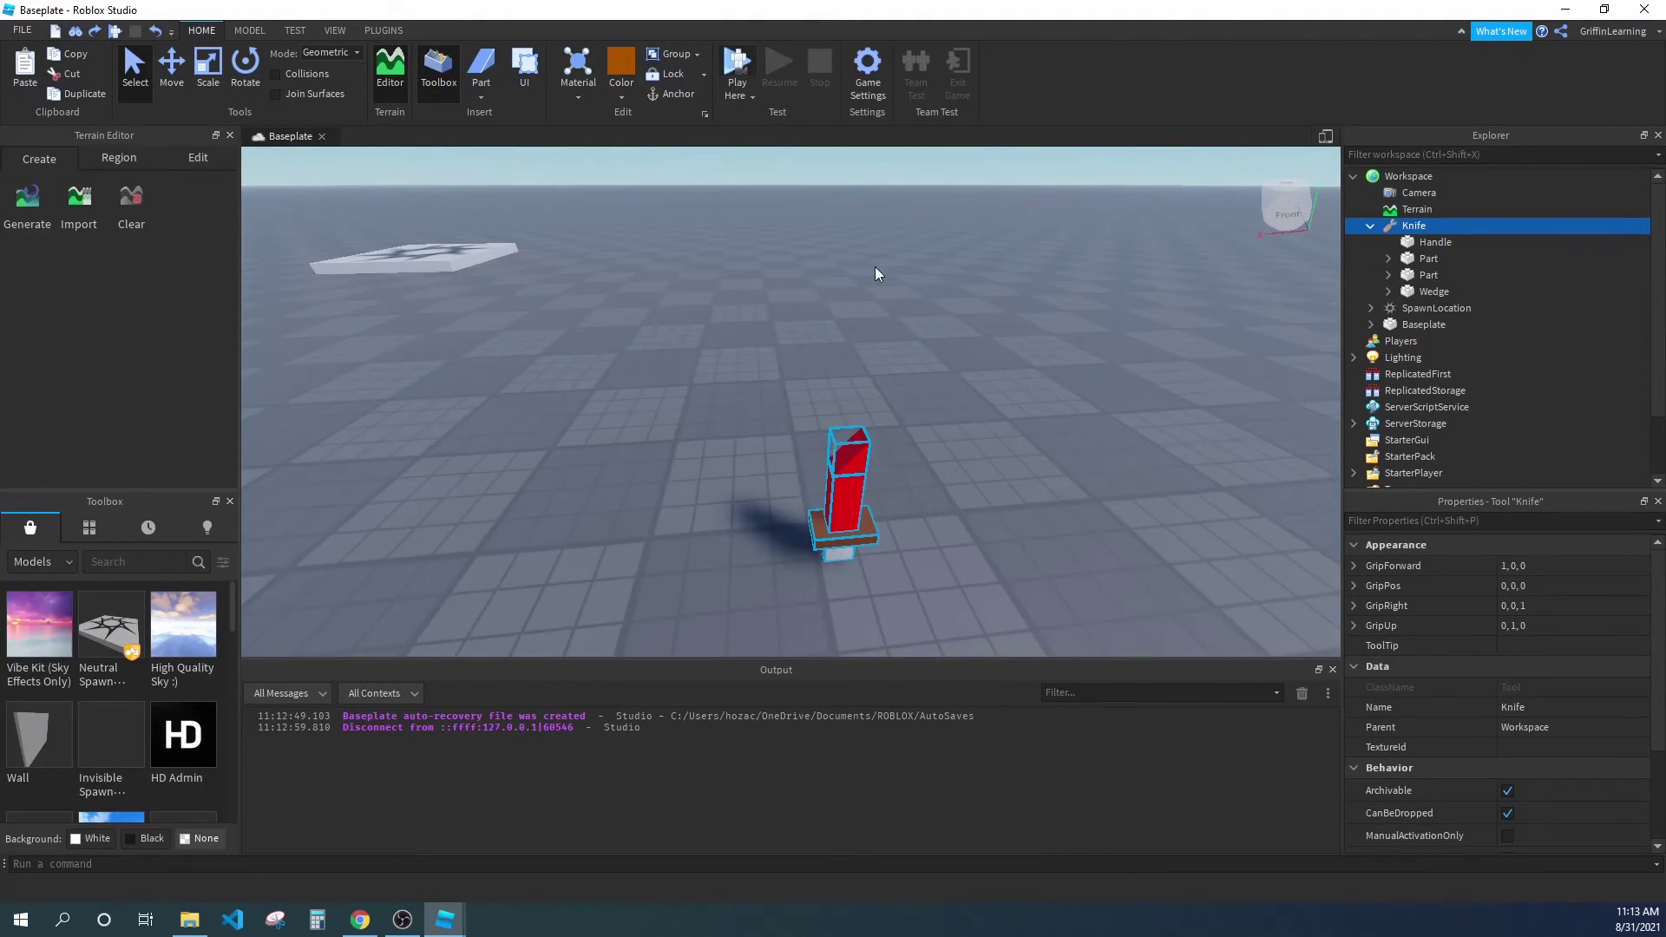
Playtest the place, equip the recolored knife, and walk around to view it in the character's hand from several angles.
{"action": "key", "text": "F5"}
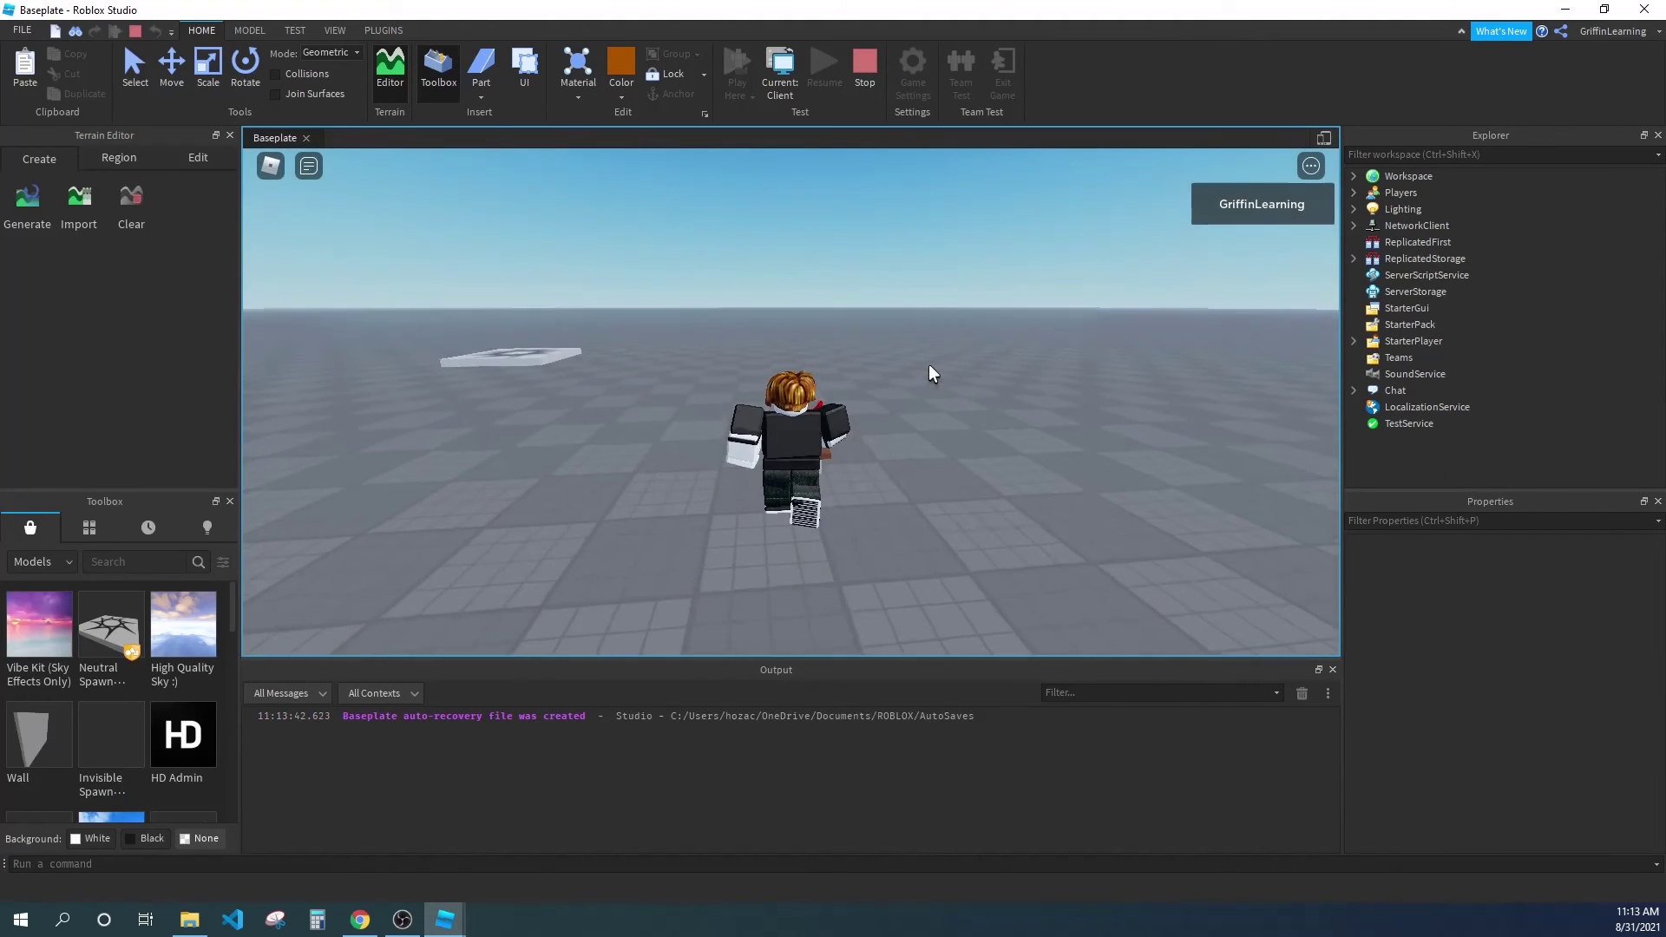
{"action": "key", "text": "1"}
{"action": "right_click_drag", "start_coordinate": [920, 369], "coordinate": [920, 369]}
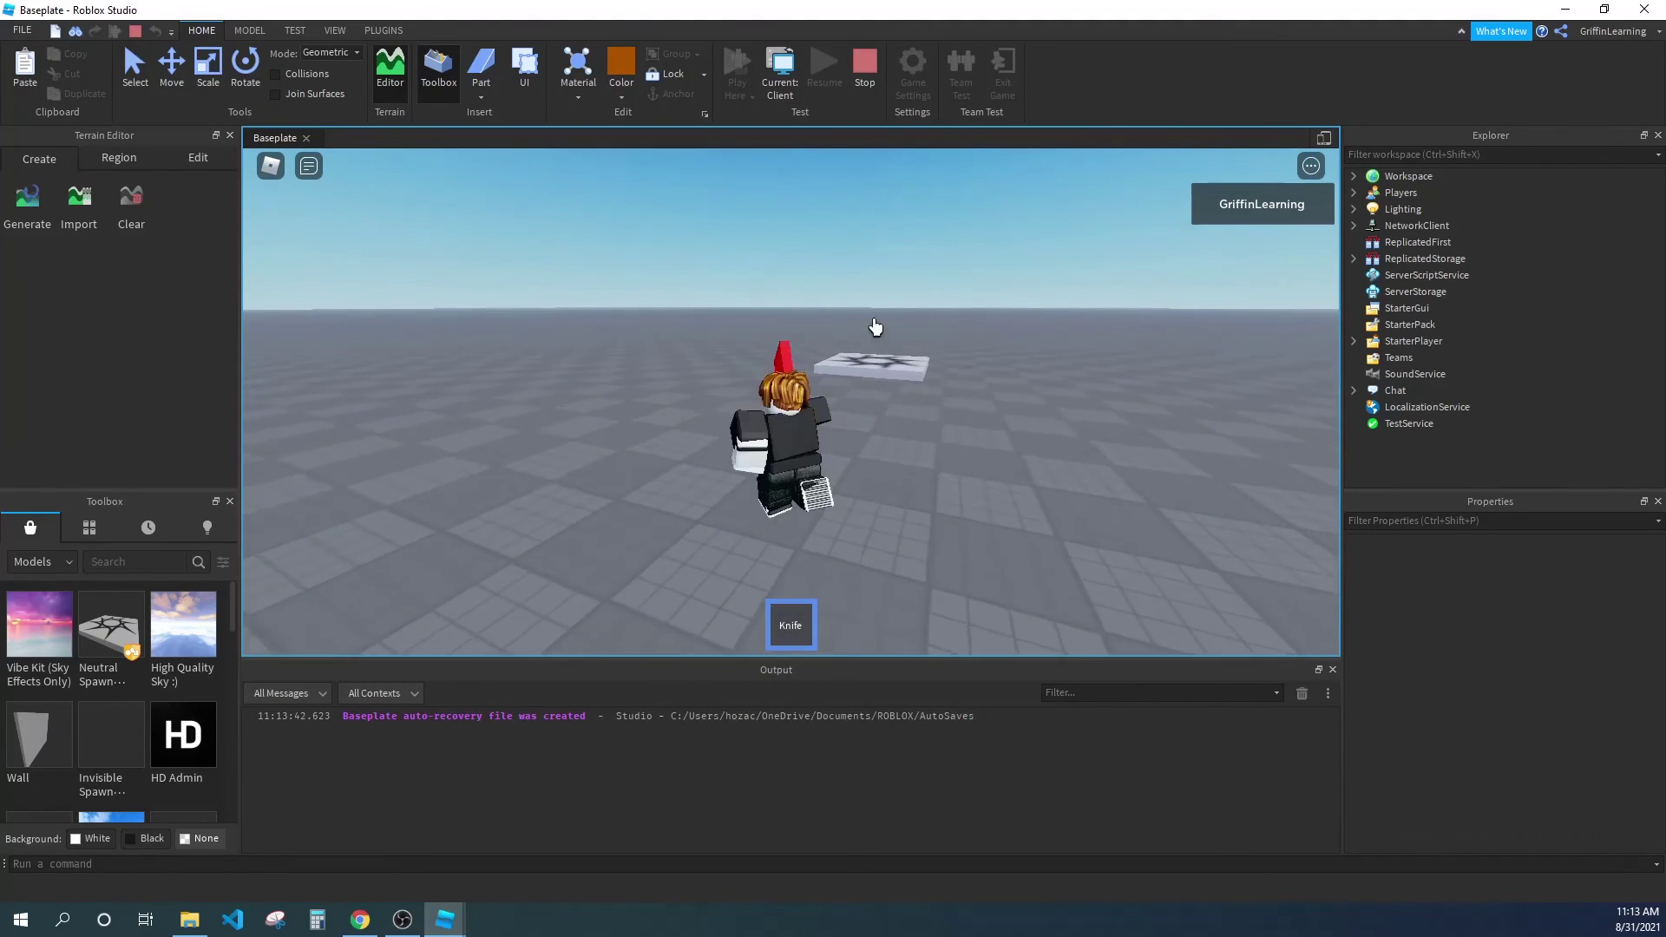
{"action": "key", "text": "w"}
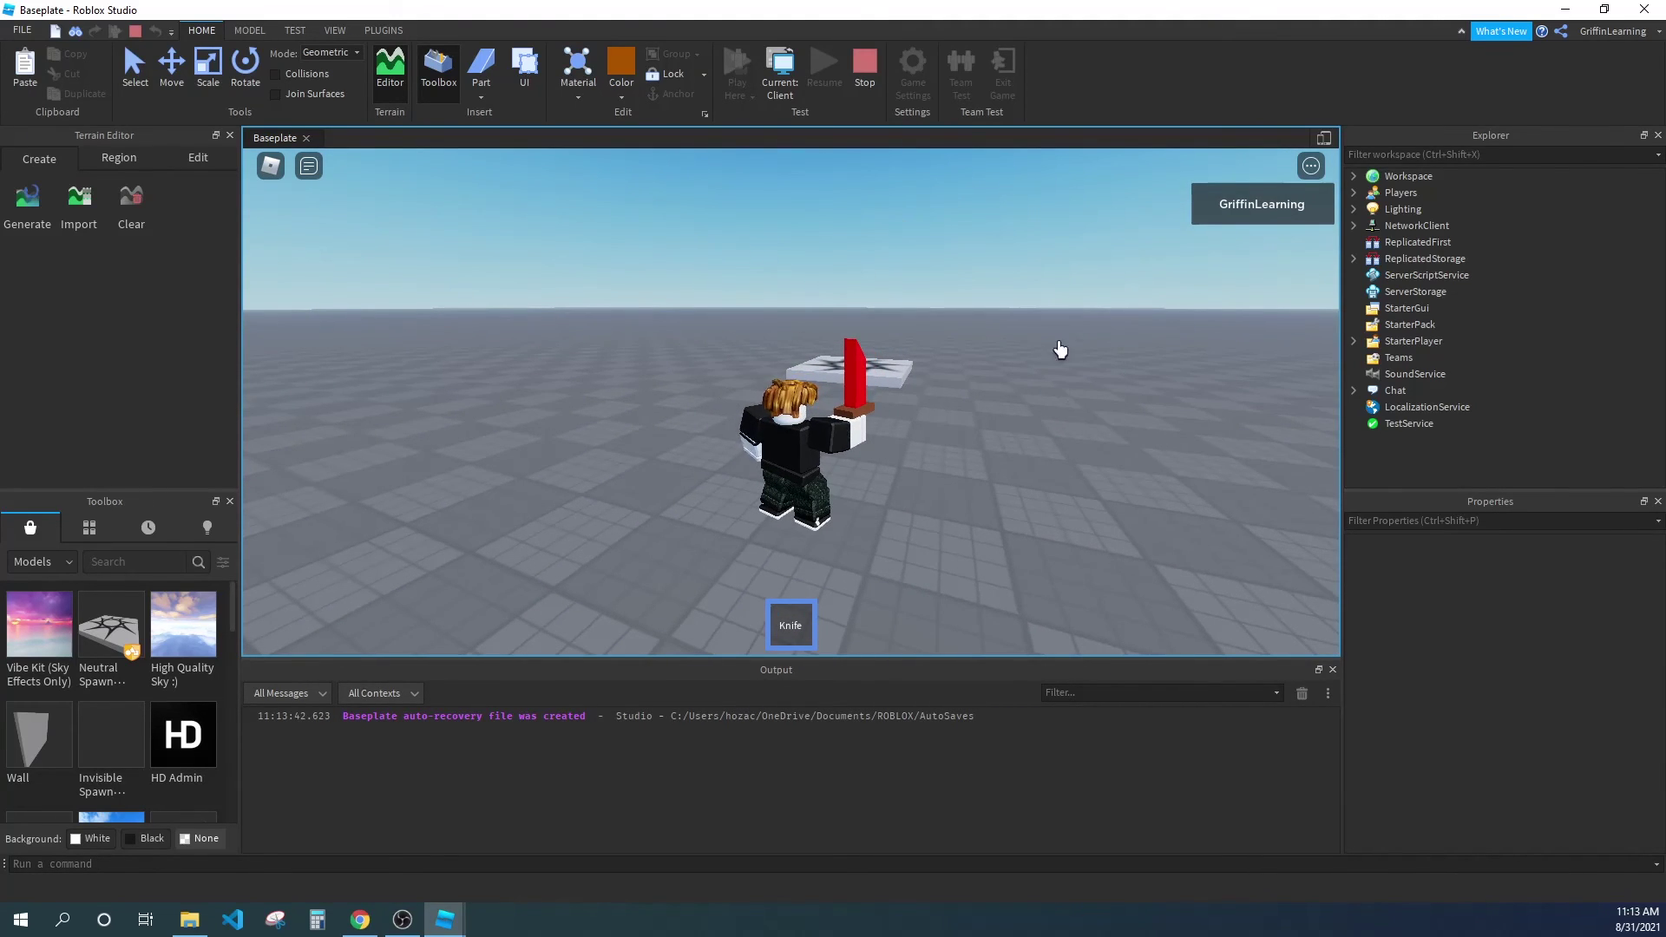
{"action": "key", "text": "d"}
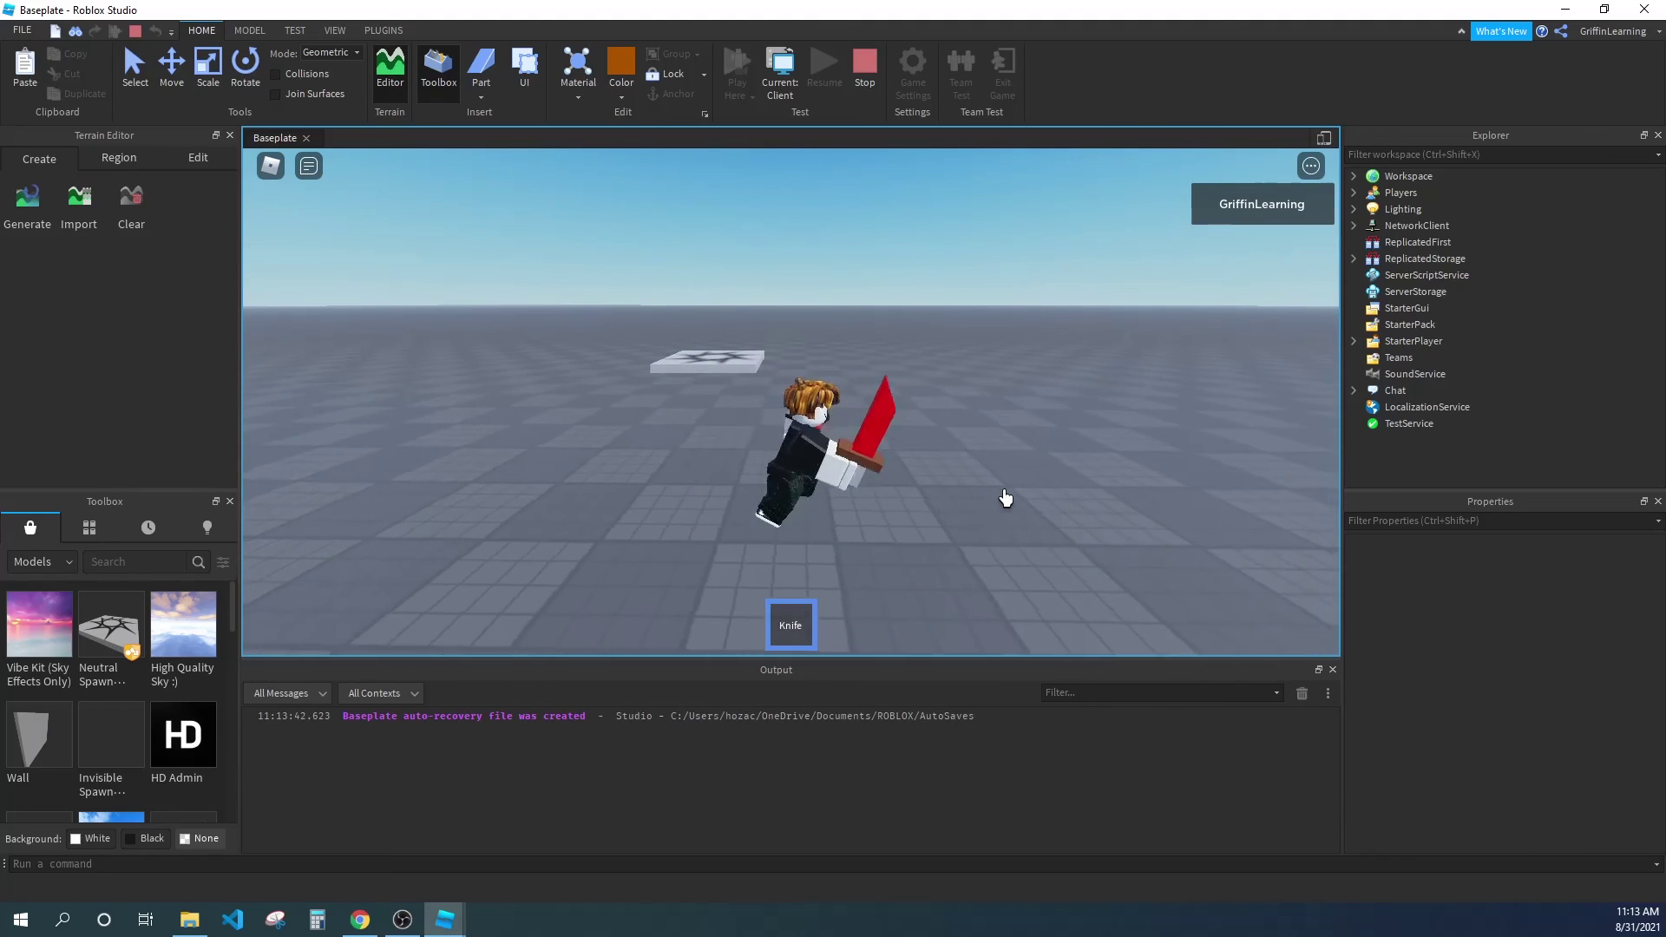
{"action": "key", "text": "w"}
{"action": "key", "text": "d"}
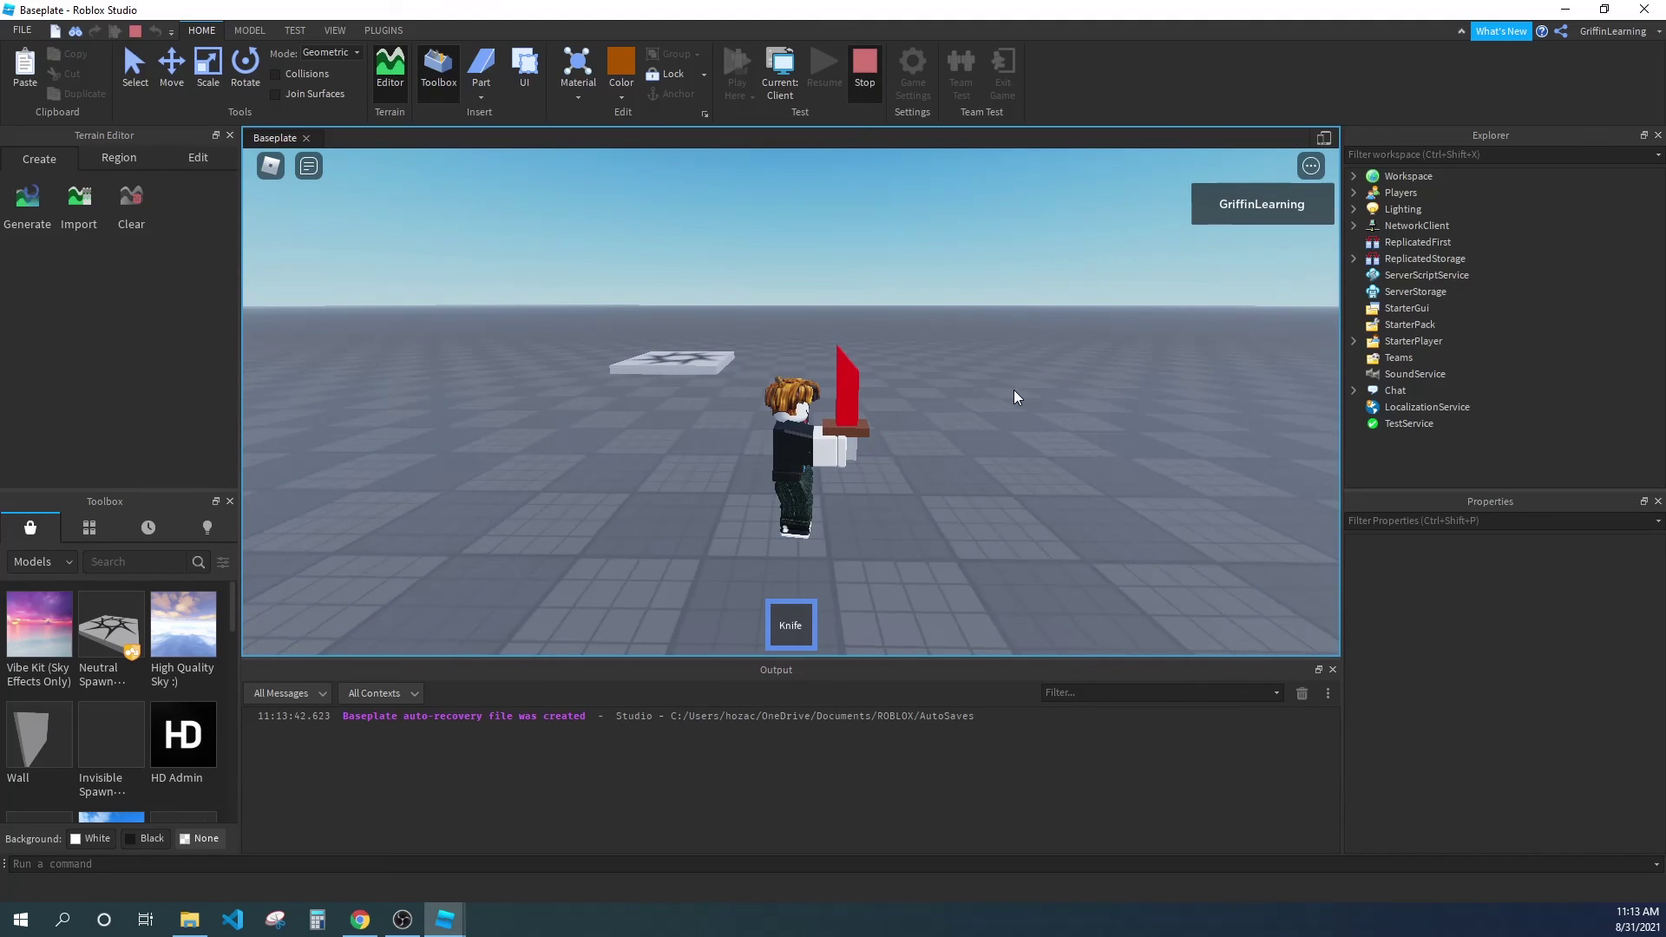